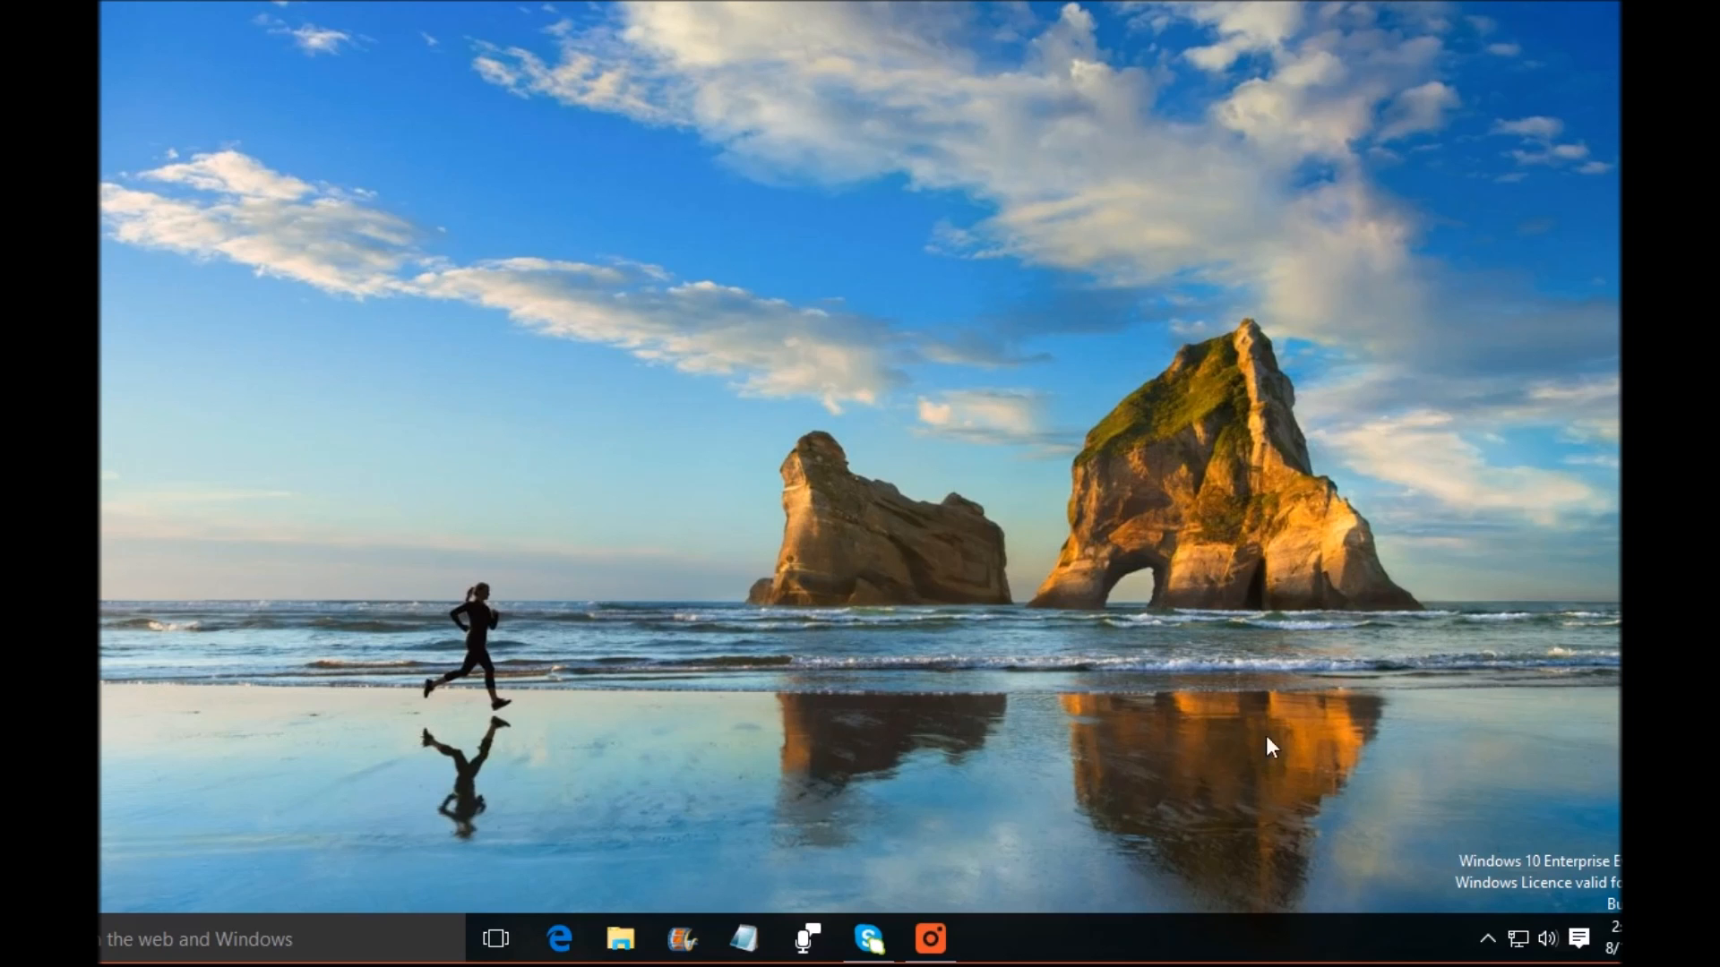
Step: Open File Explorer
click(621, 945)
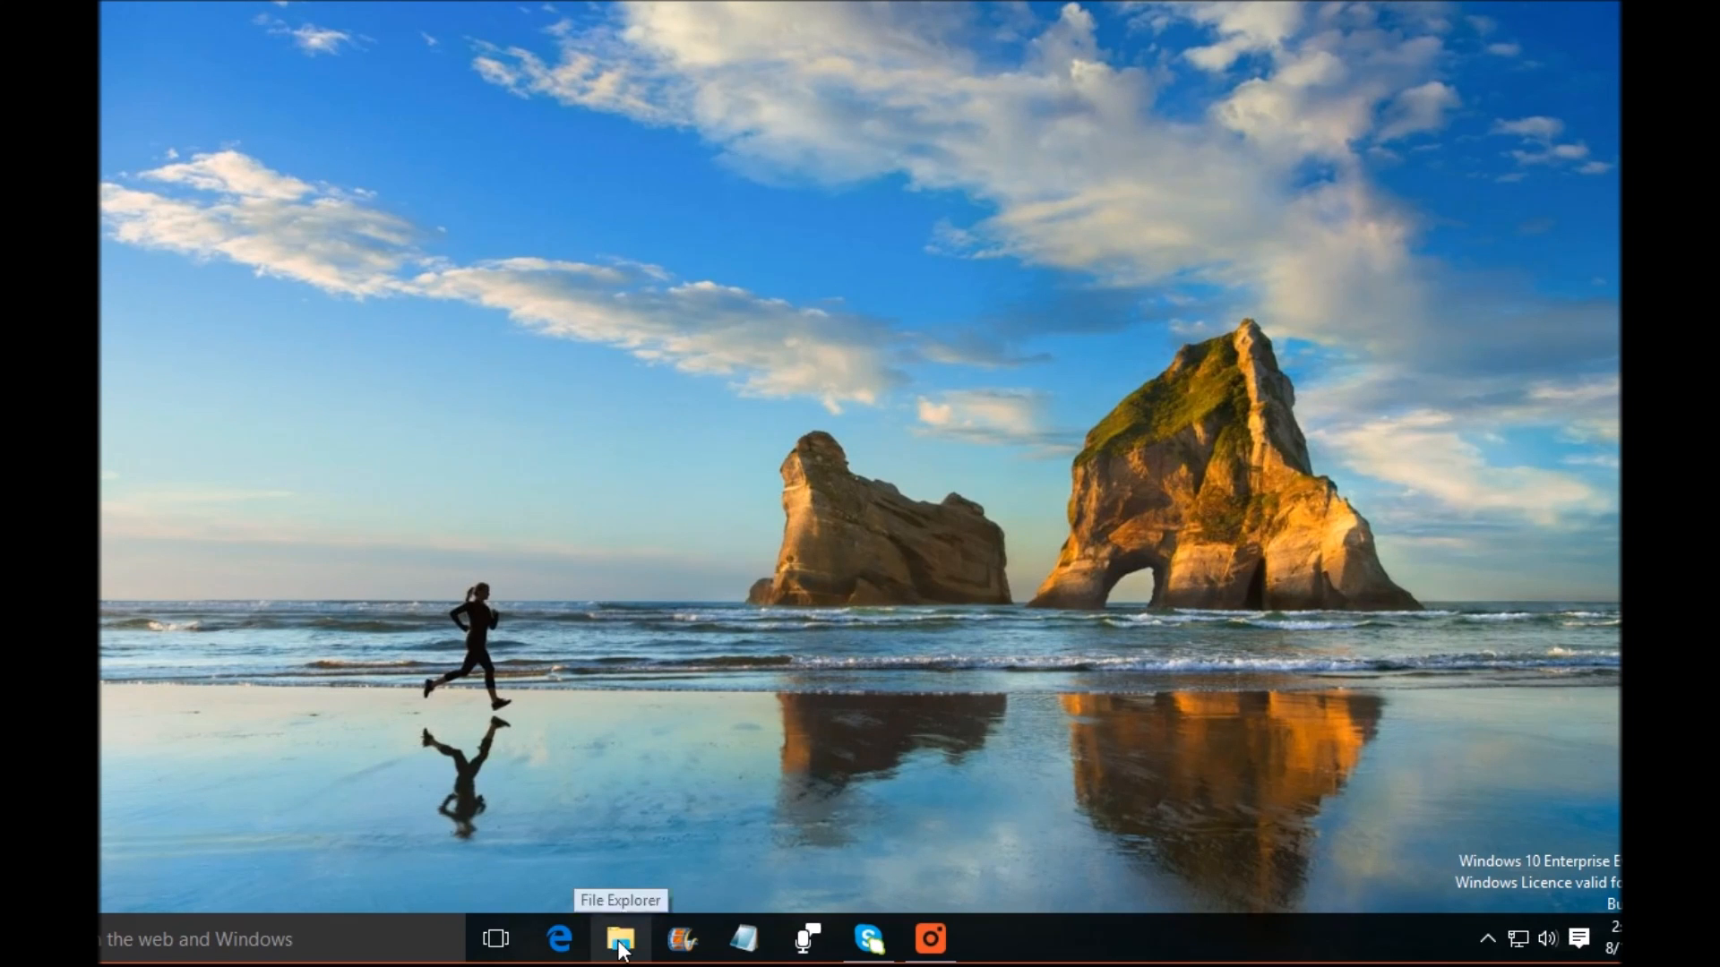
drag(998, 81, 921, 70)
drag(481, 547, 481, 662)
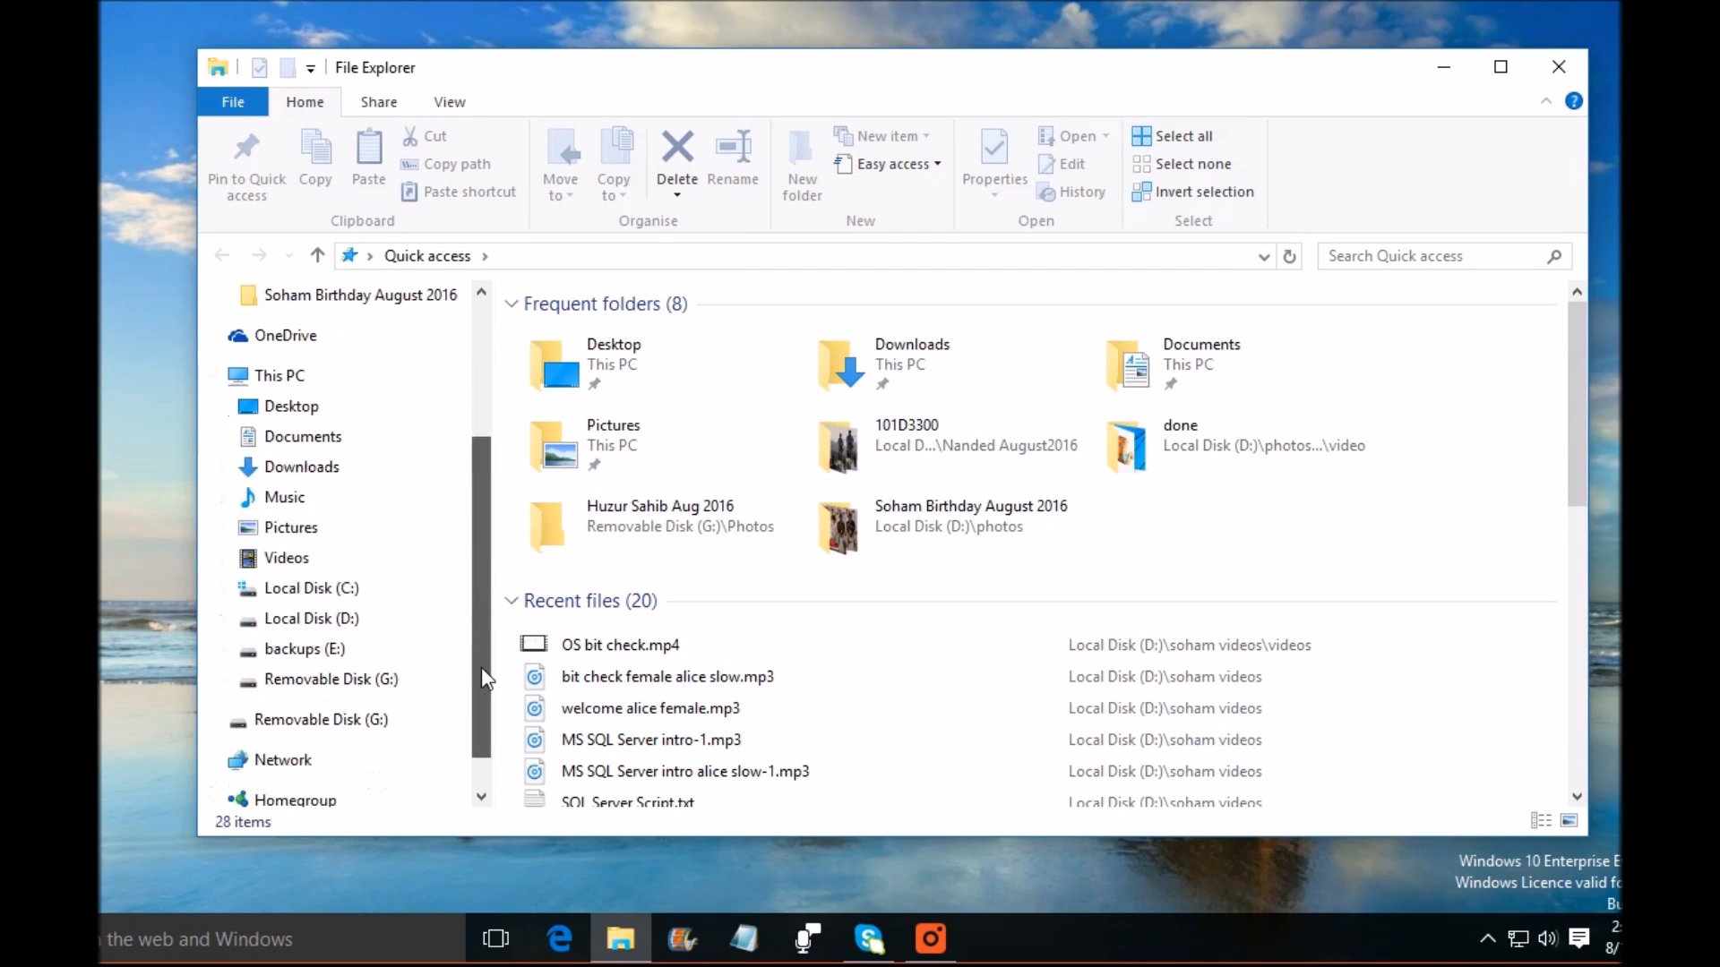
Step: Open the properties of This PC to check the system type
click(307, 380)
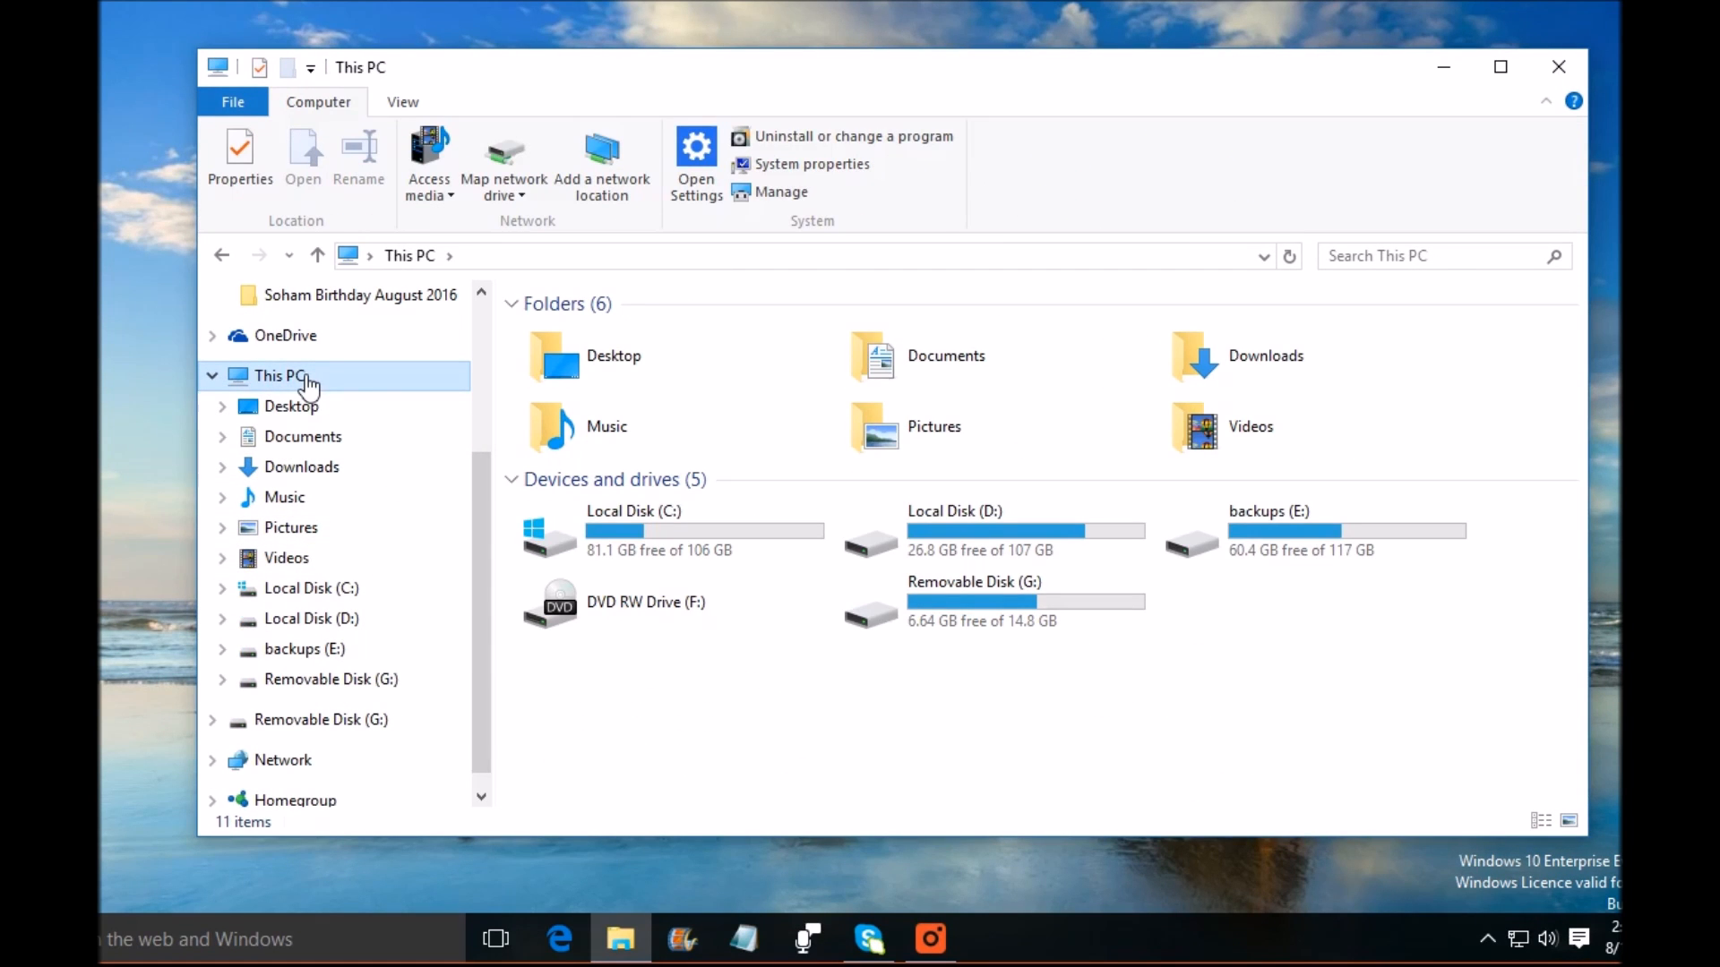
right_click(336, 374)
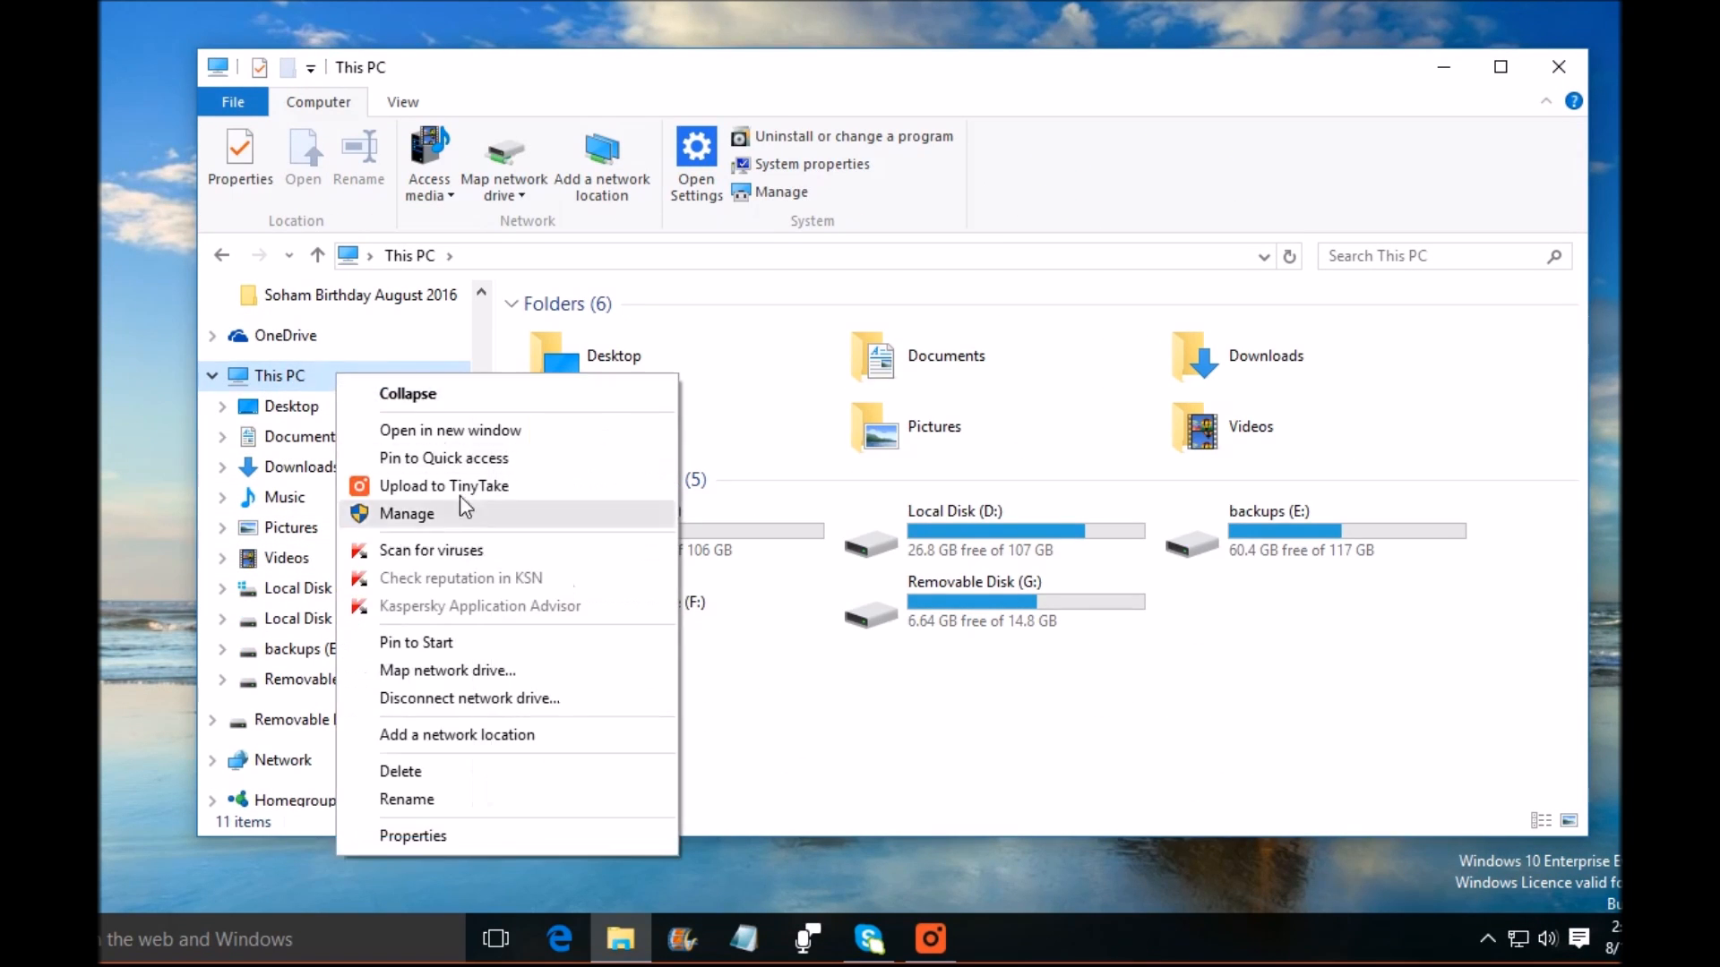
click(427, 837)
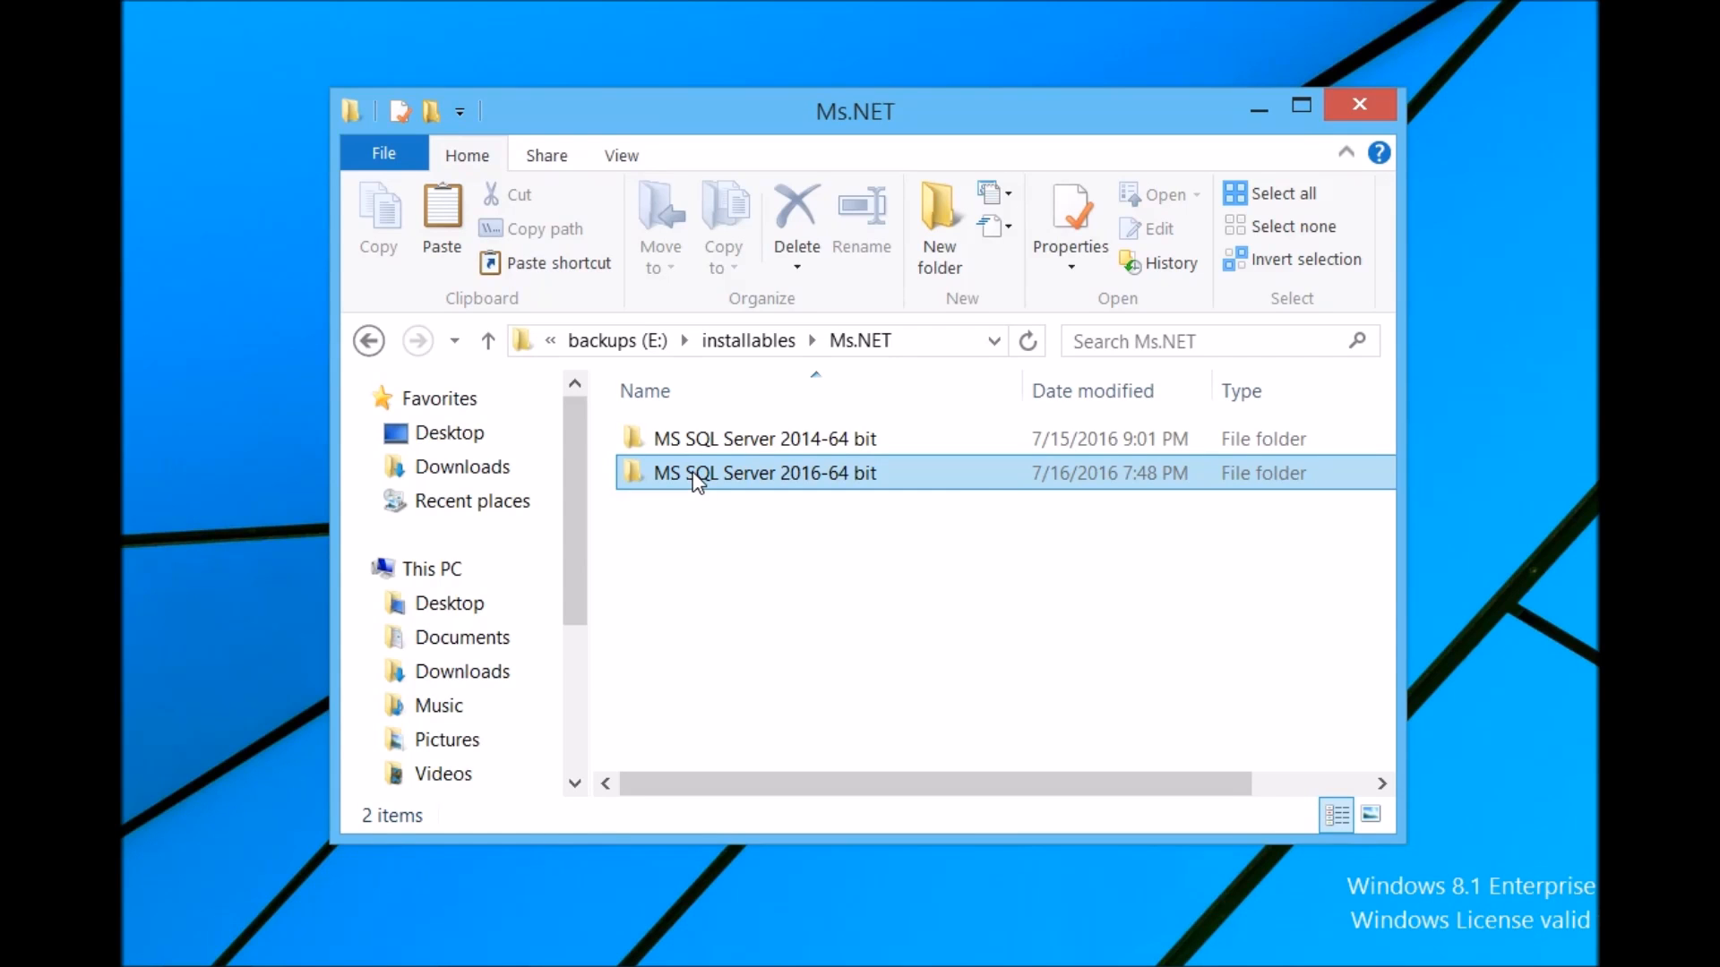
Step: Open the MS SQL Server 2016-64 bit folder, then the SQLEXPRADV_x64_ENU folder, and run SETUP
double_click(696, 472)
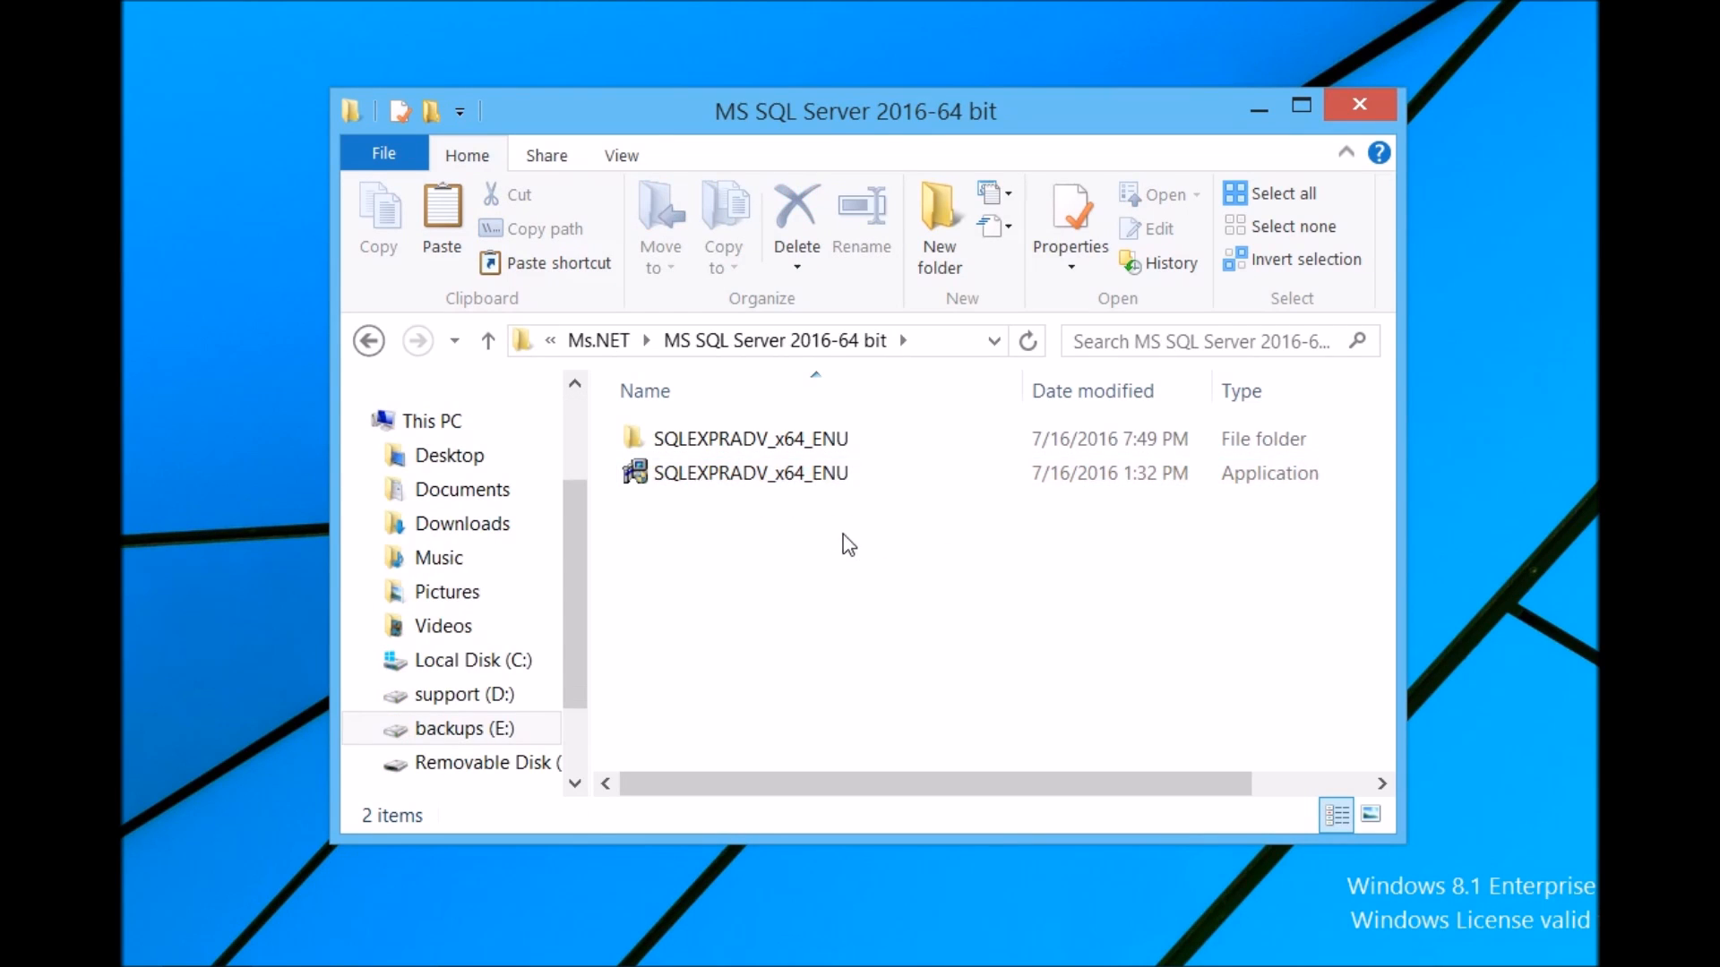
double_click(762, 440)
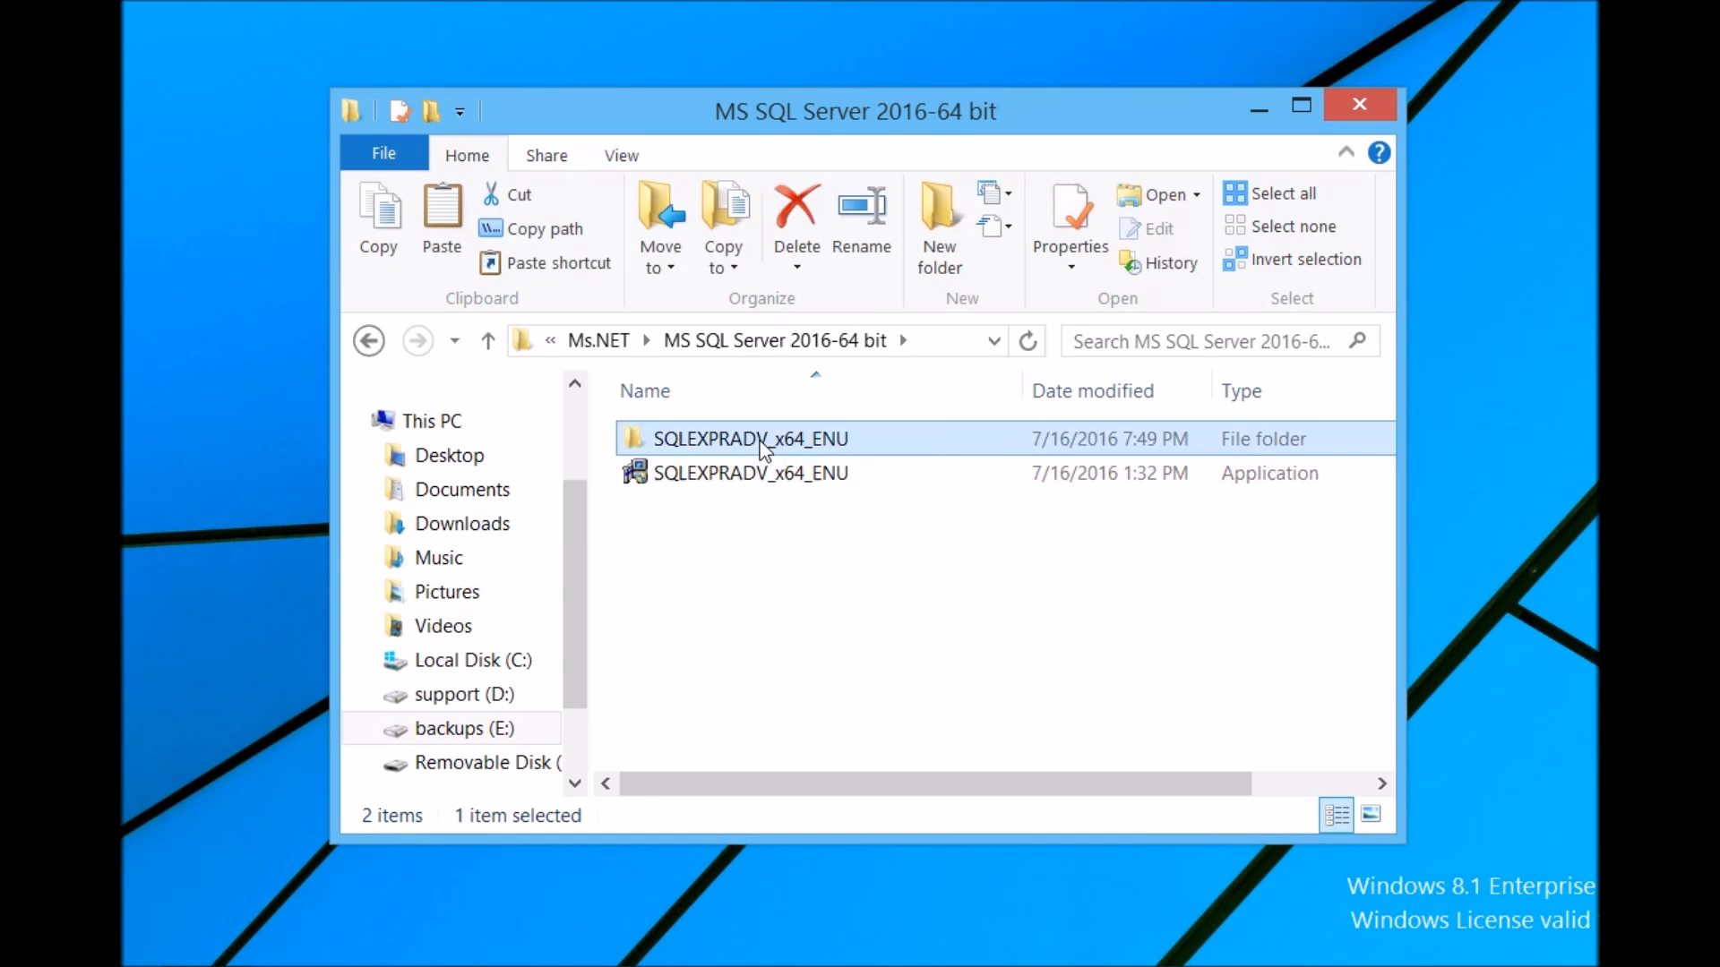
scroll(776, 626, down, 1)
click(683, 652)
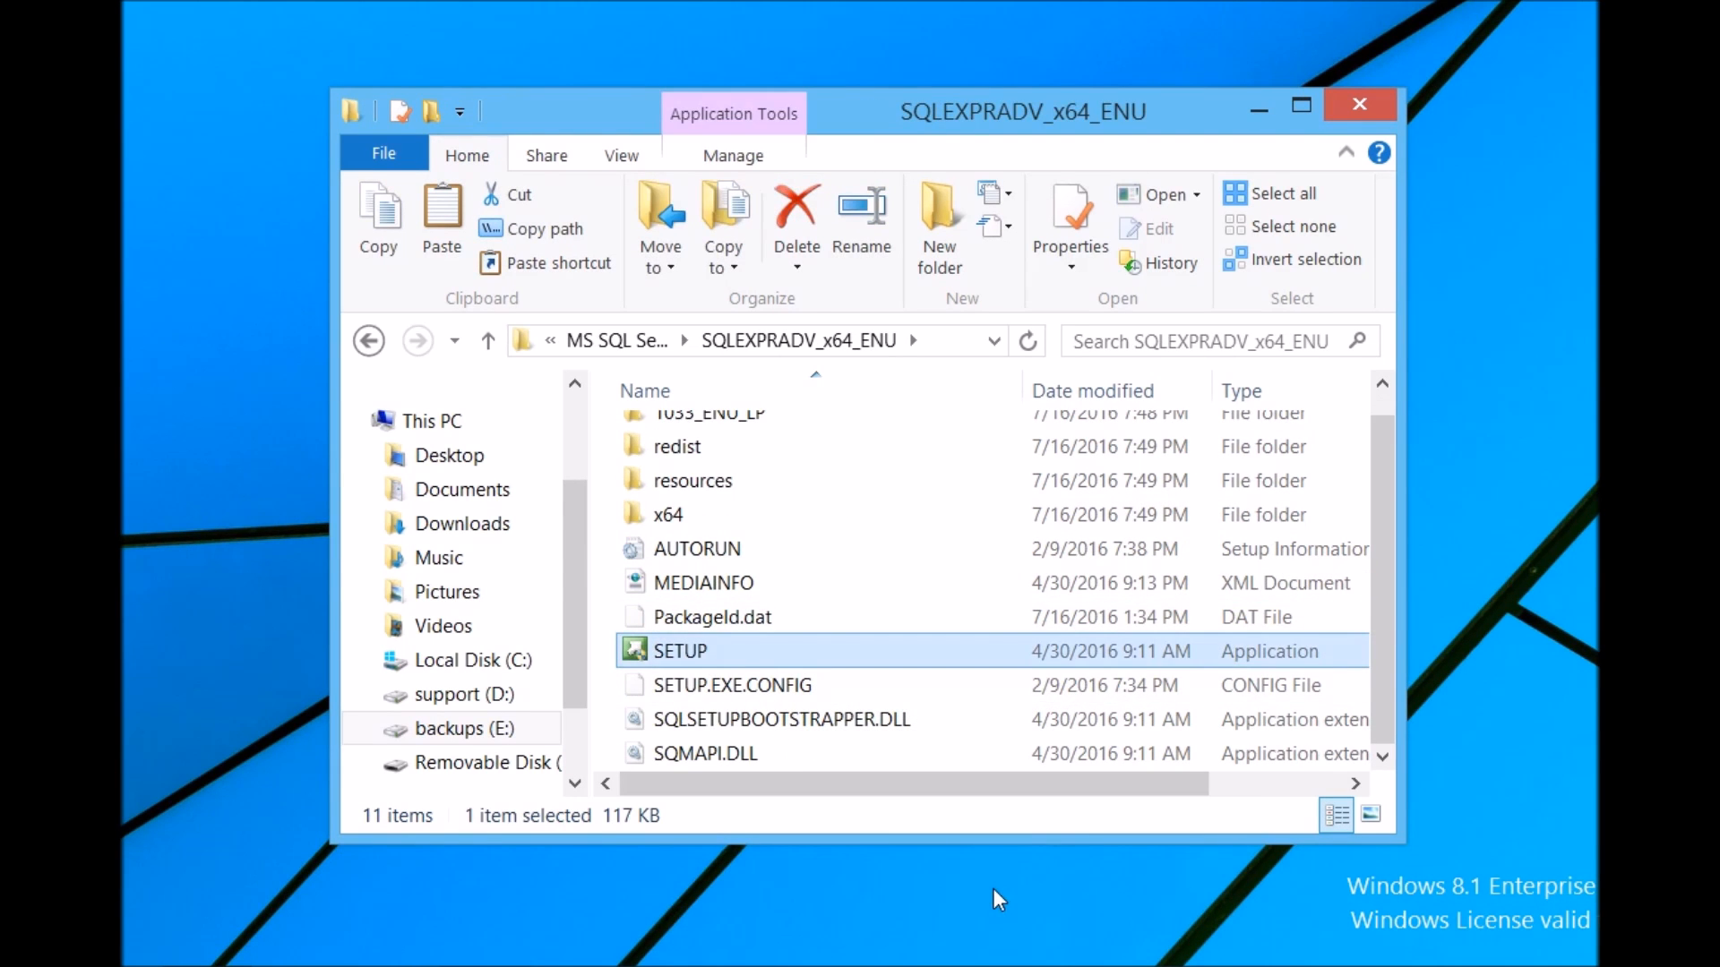
double_click(722, 651)
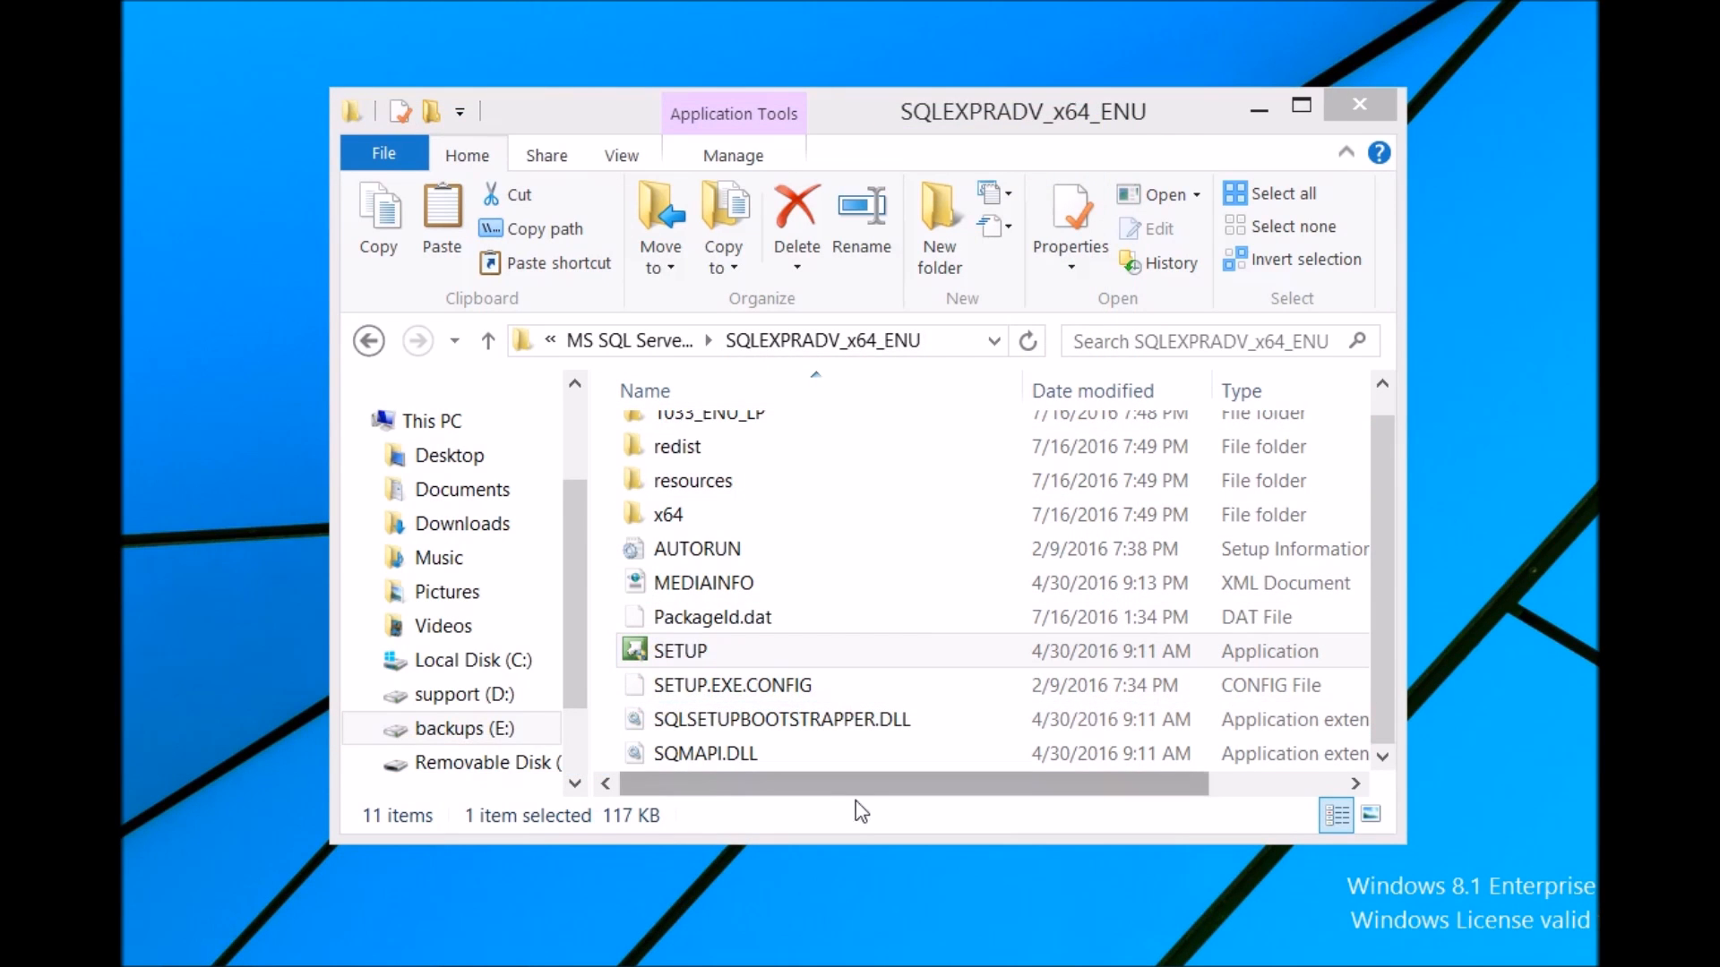
Step: Minimize the explorer window and start a new SQL Server stand-alone installation from the Installation Center
click(1261, 110)
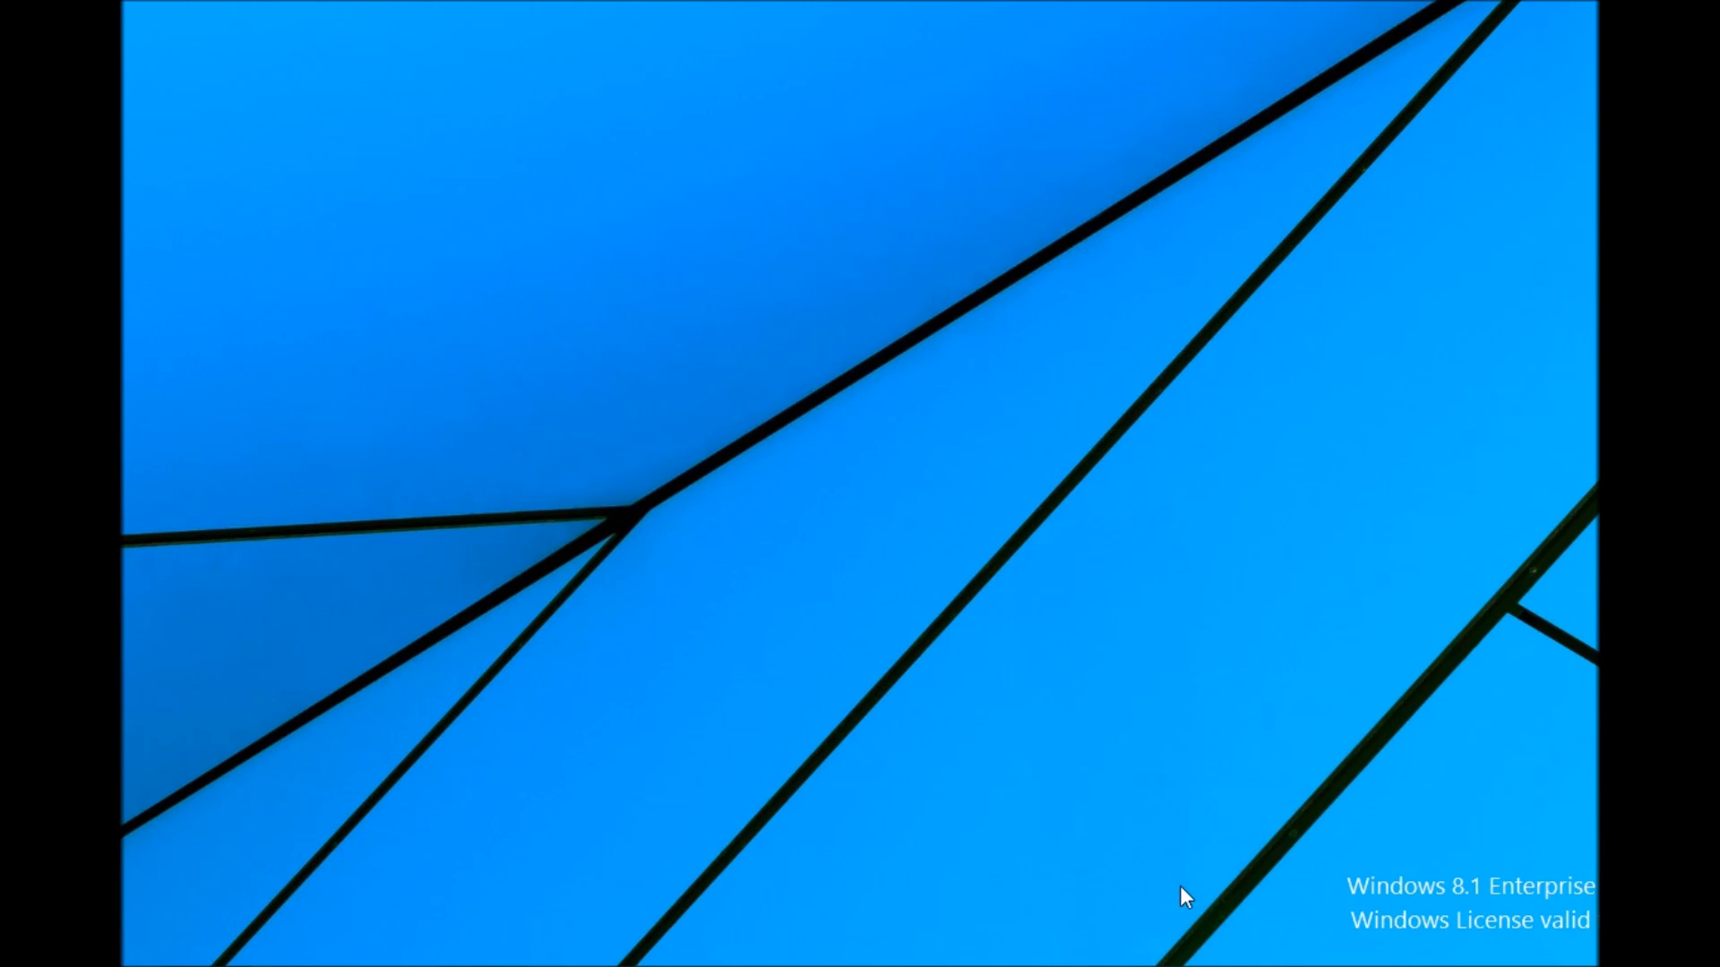
mouse_move(1299, 963)
mouse_move(1127, 965)
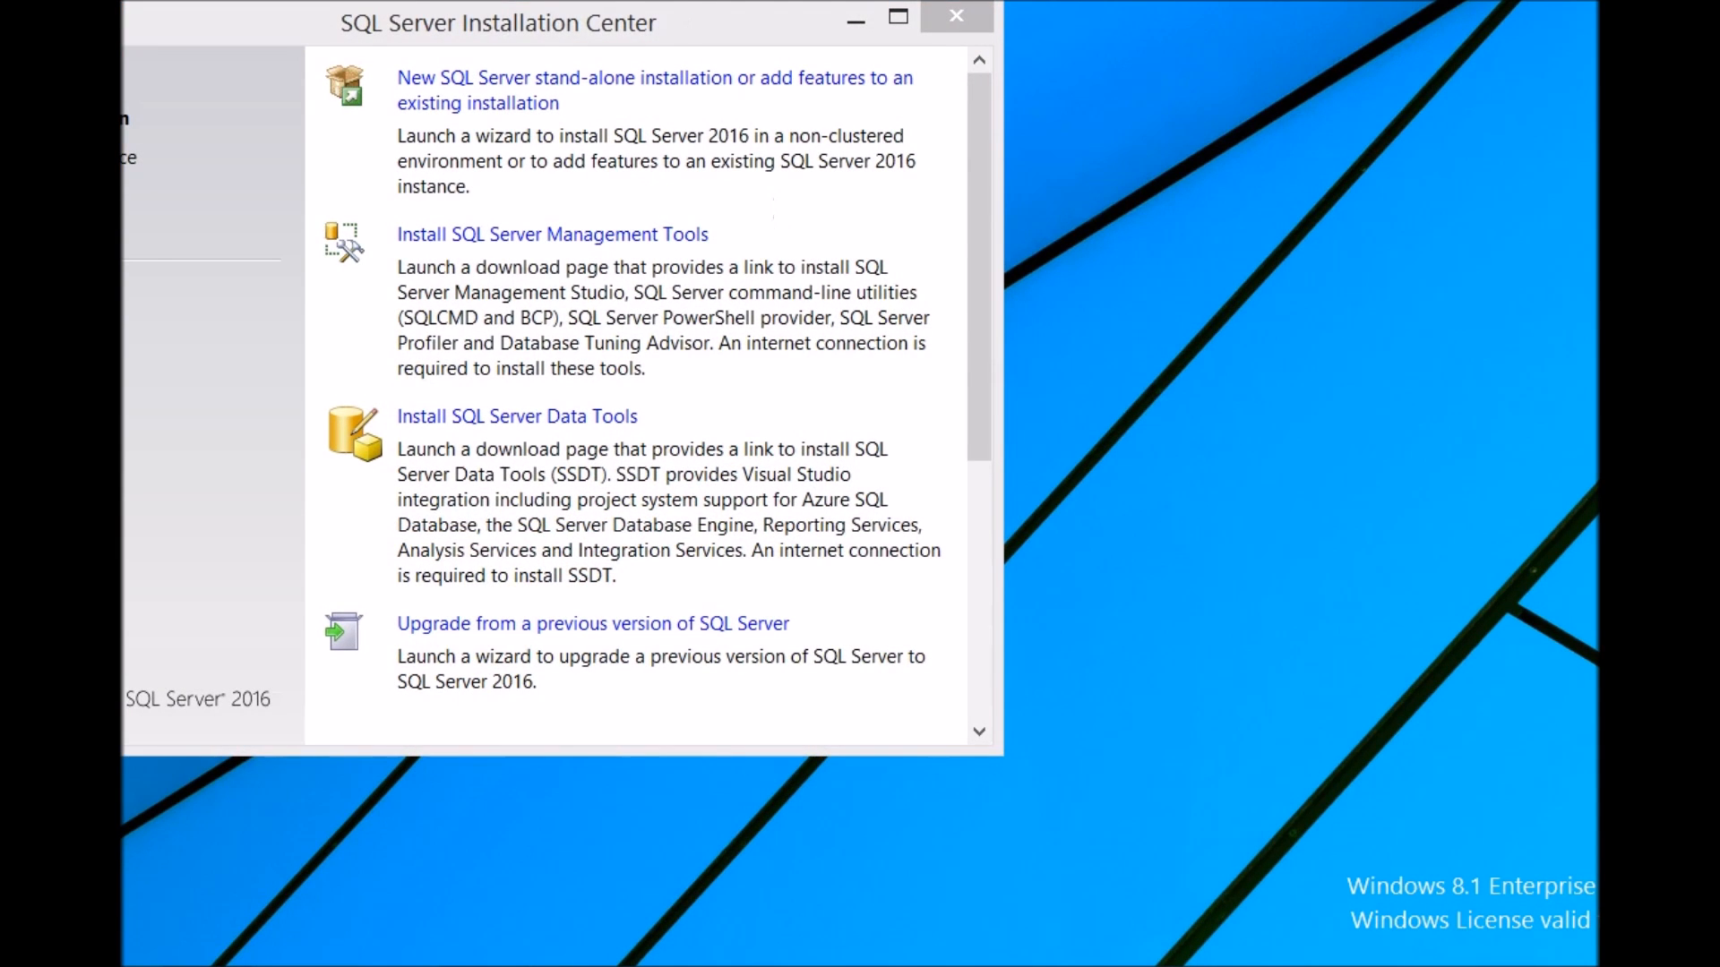
drag(556, 35, 858, 128)
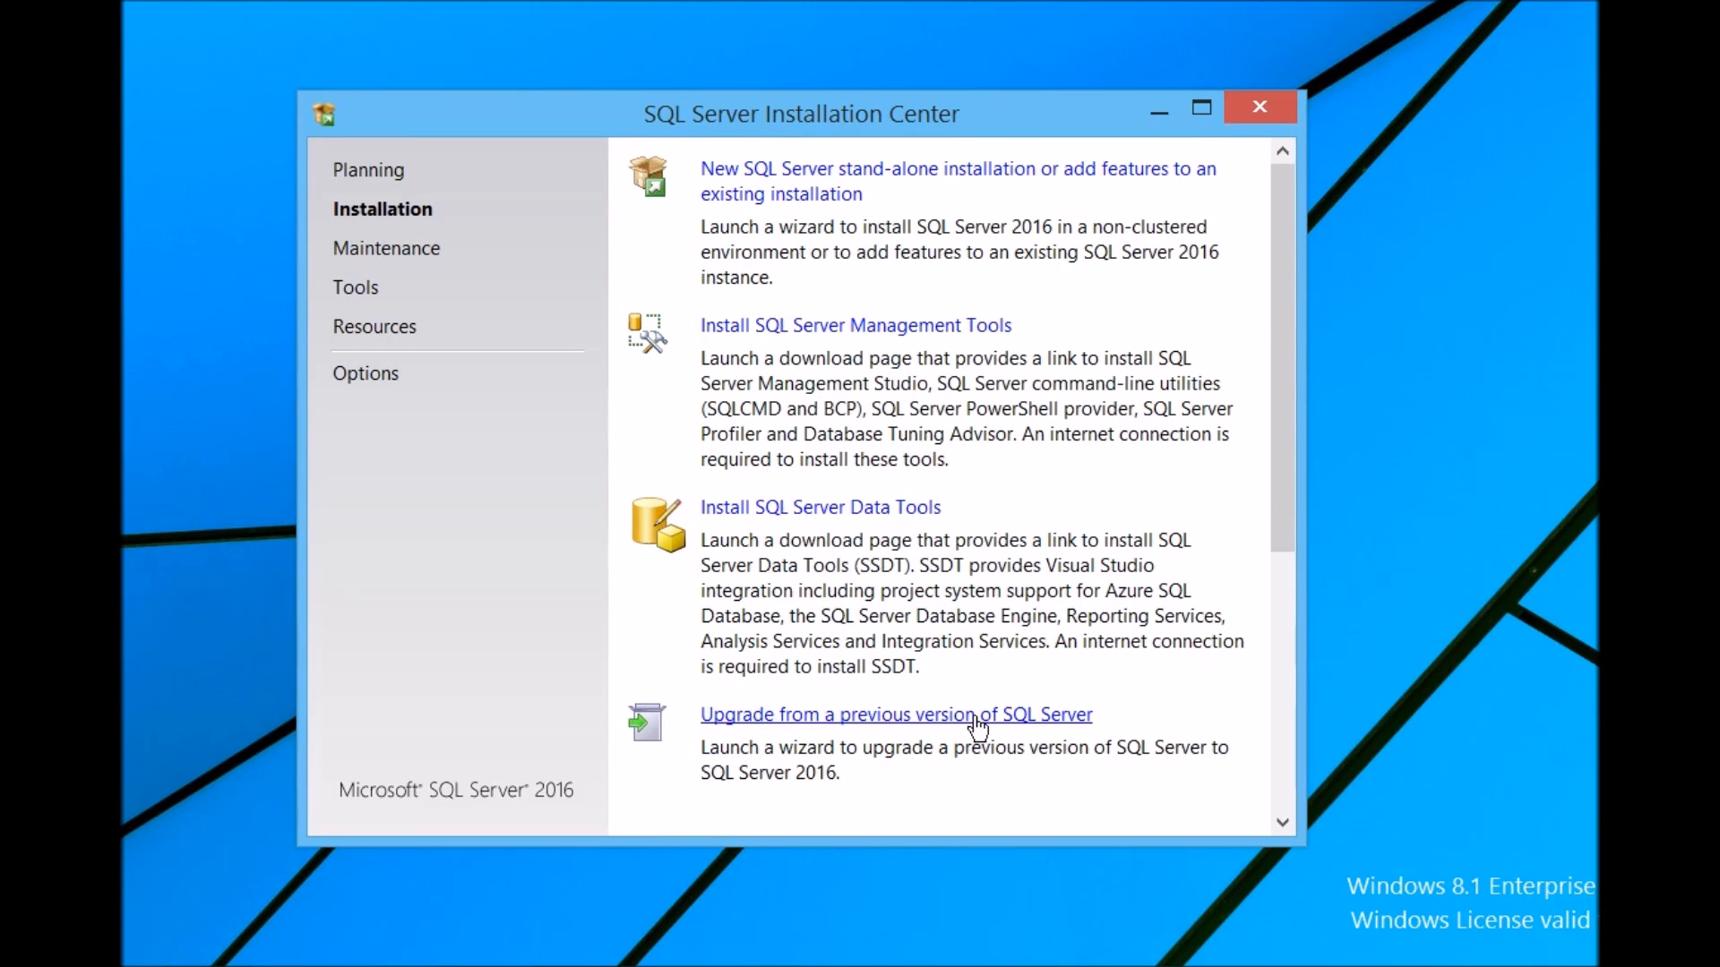
mouse_move(1280, 373)
mouse_down()
mouse_move(1287, 502)
mouse_move(1281, 347)
mouse_up()
click(826, 183)
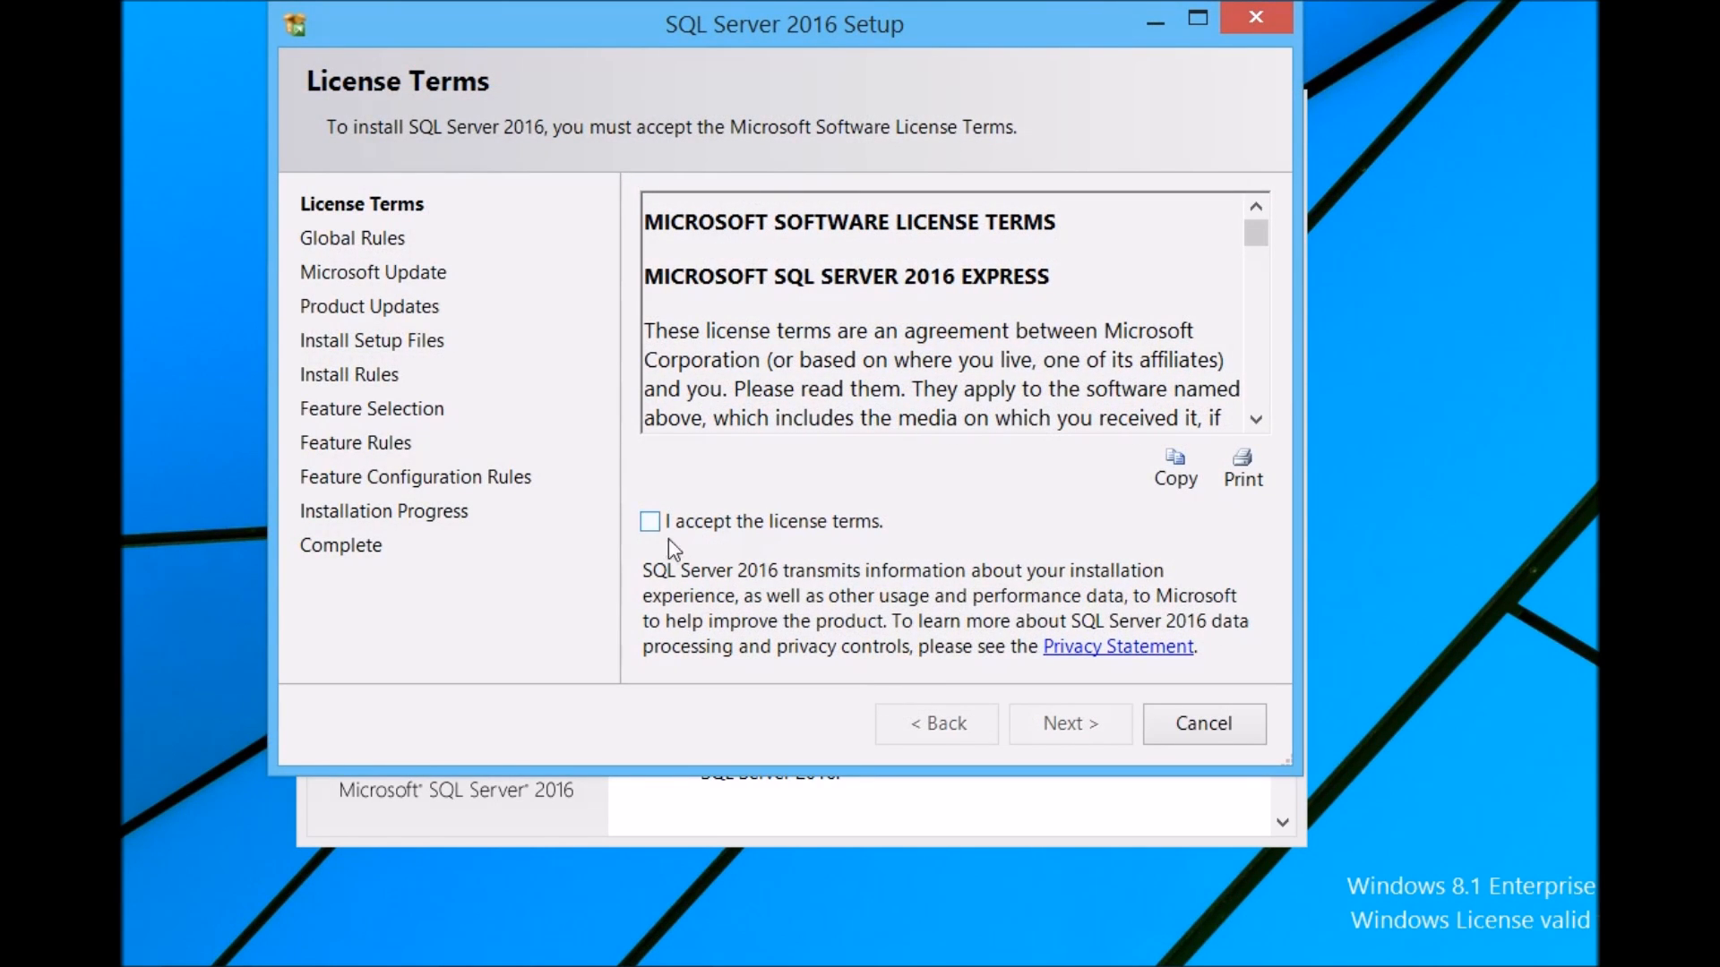
Step: Accept the license terms and continue past the Microsoft Update and Product Updates pages
click(651, 522)
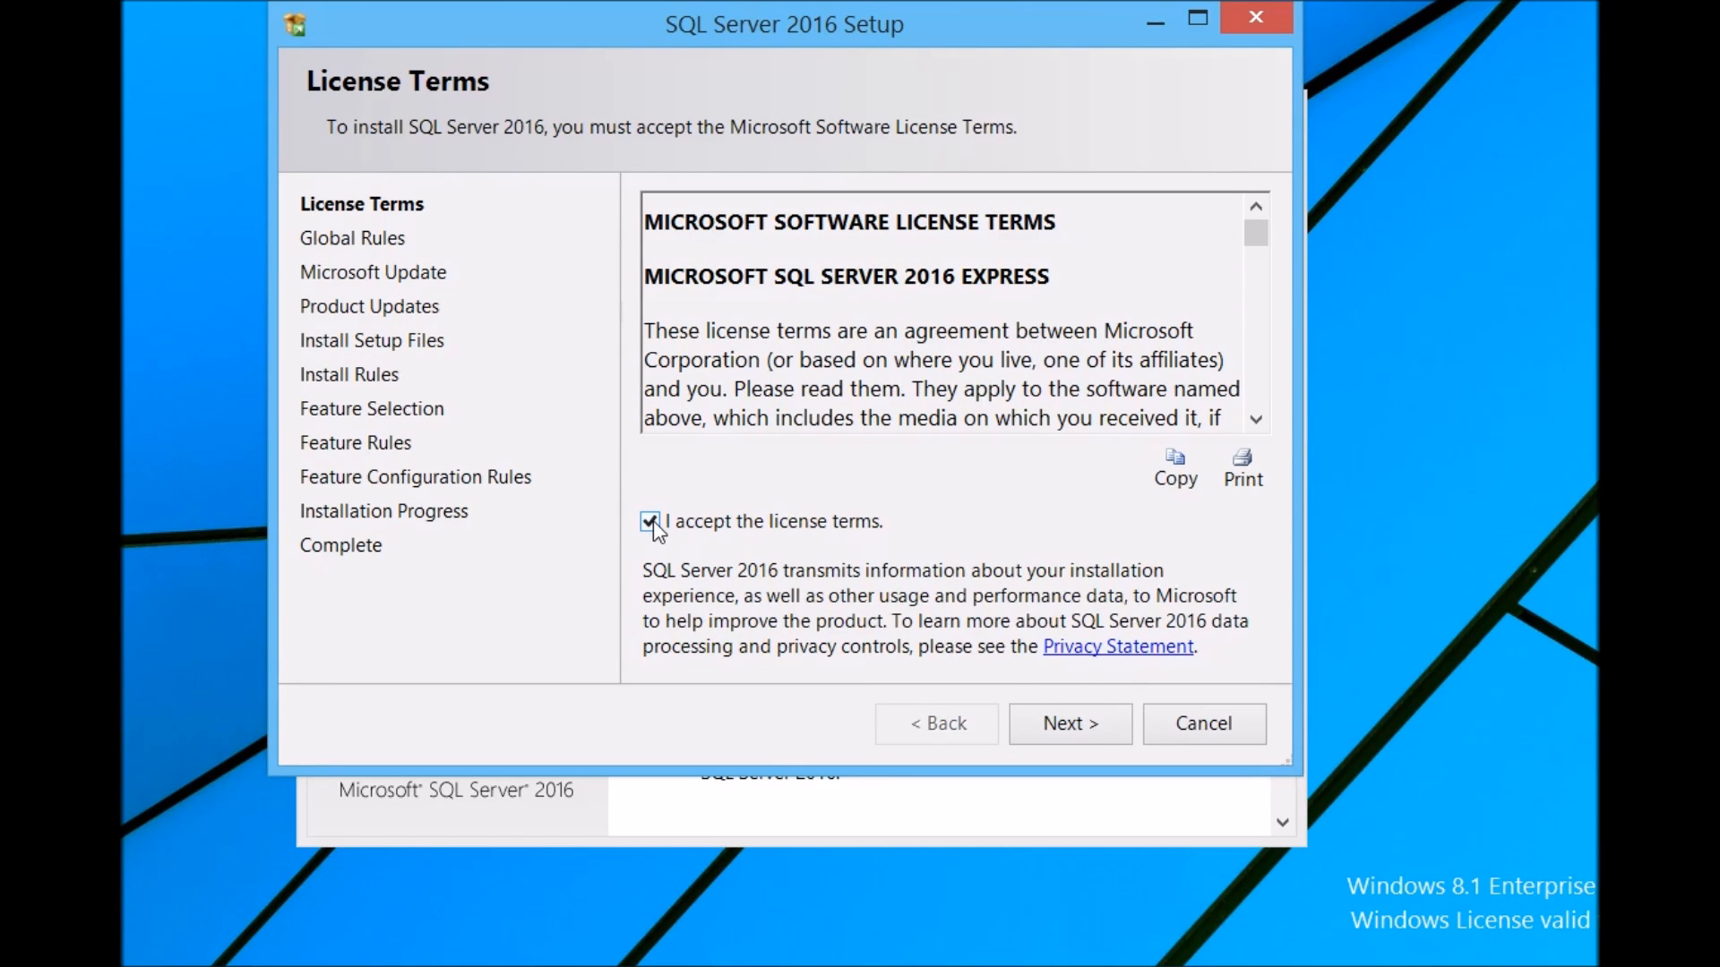
click(1072, 732)
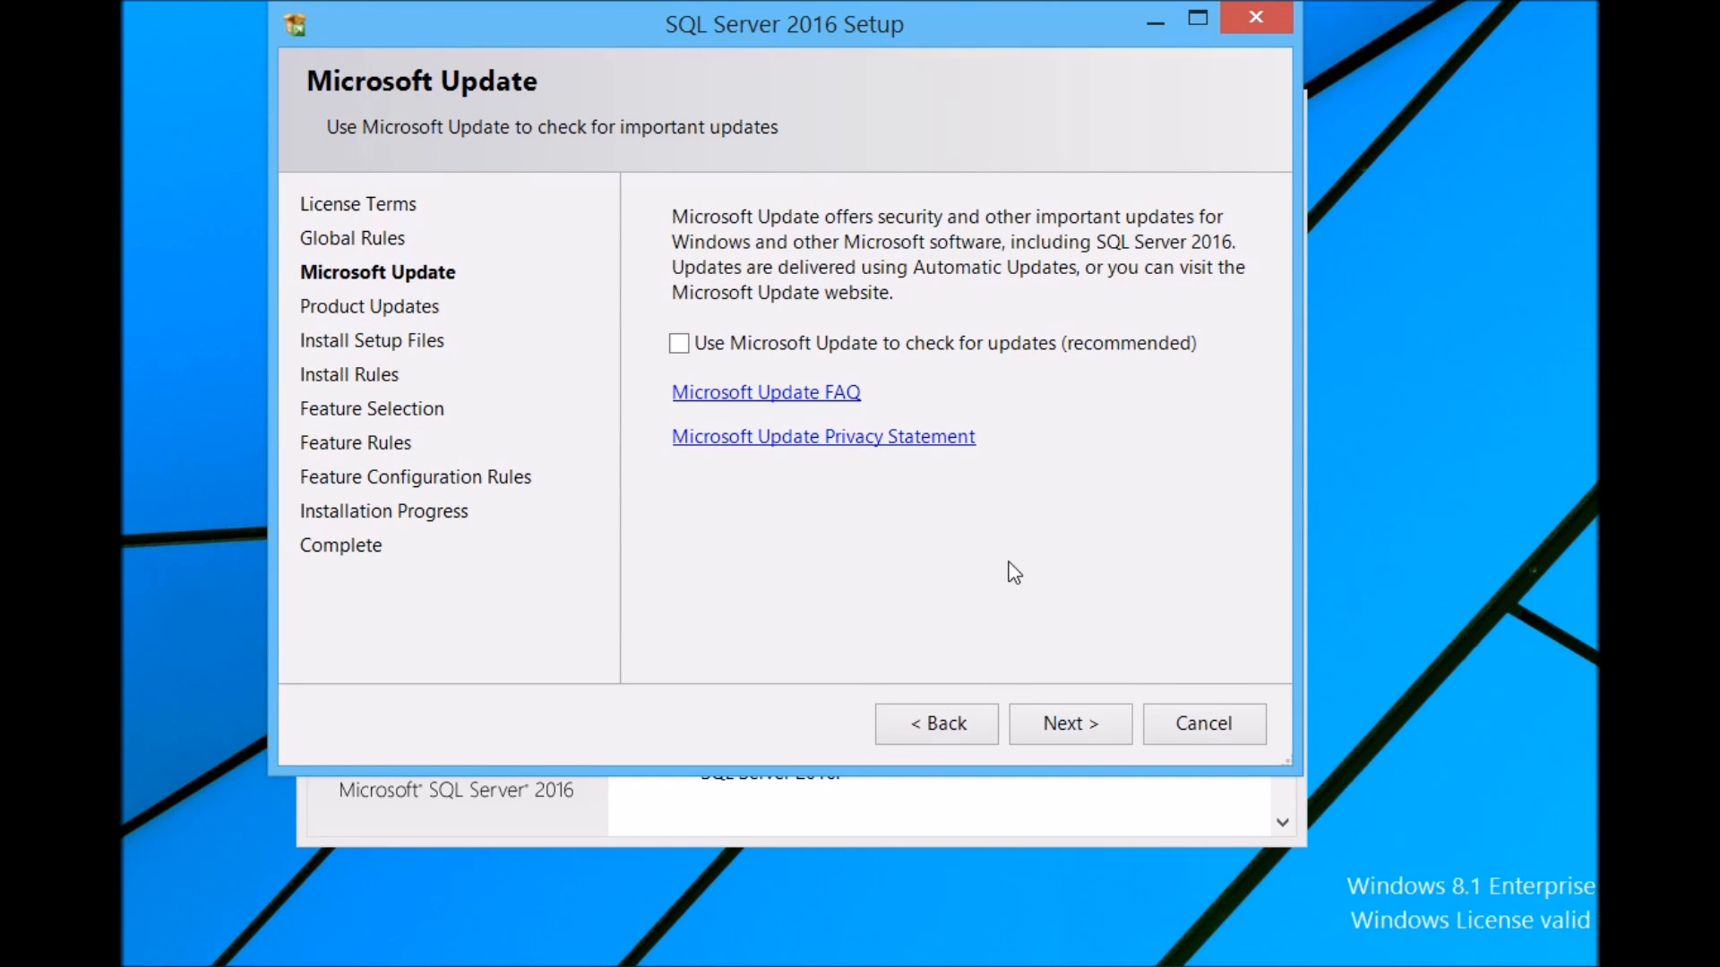
click(1072, 728)
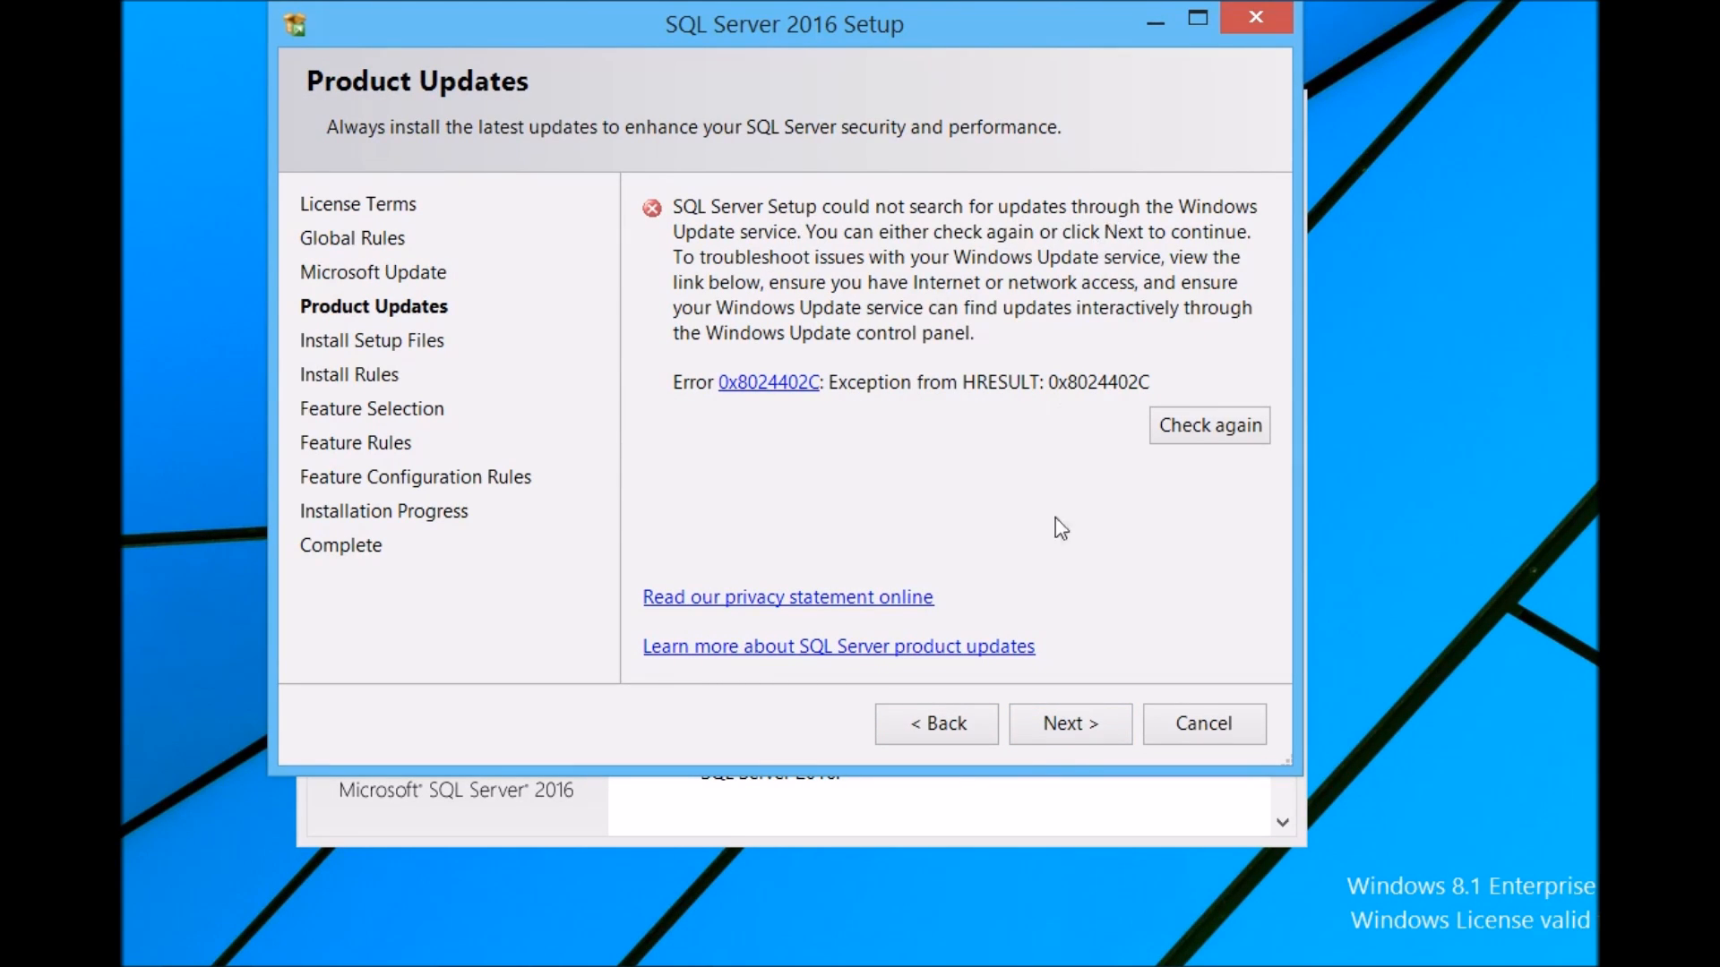
click(1084, 729)
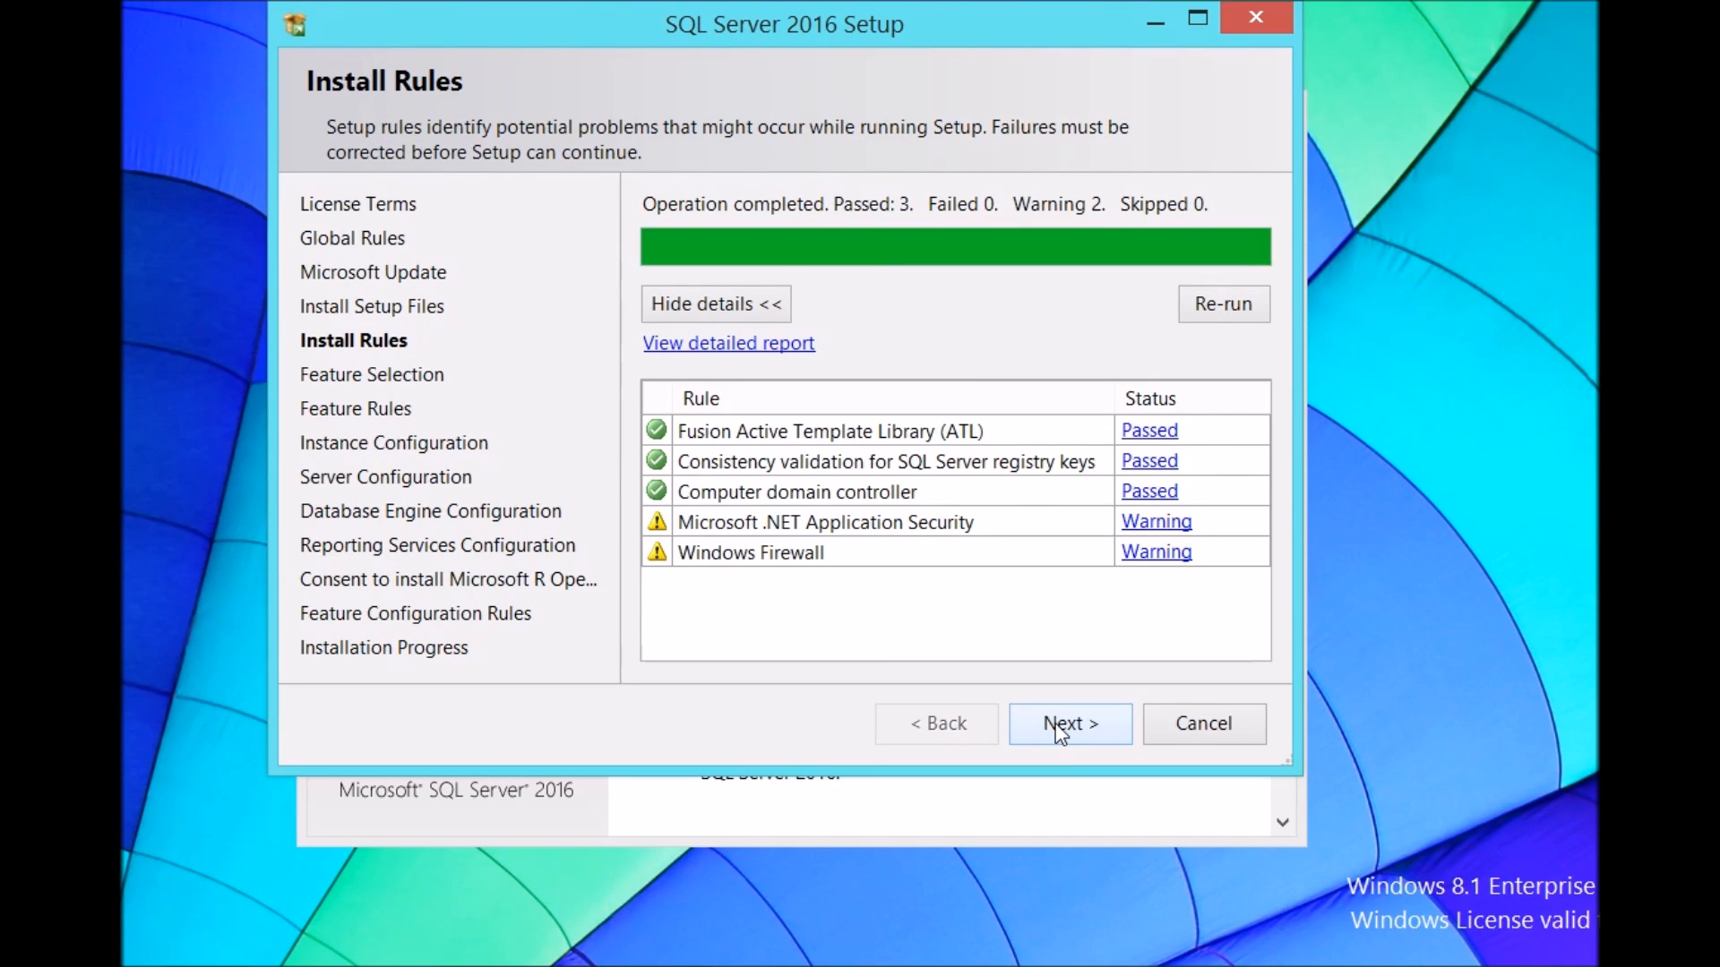
Step: Continue past the install rules and additionally select the LocalDB shared feature before proceeding
drag(838, 25, 856, 72)
click(1097, 769)
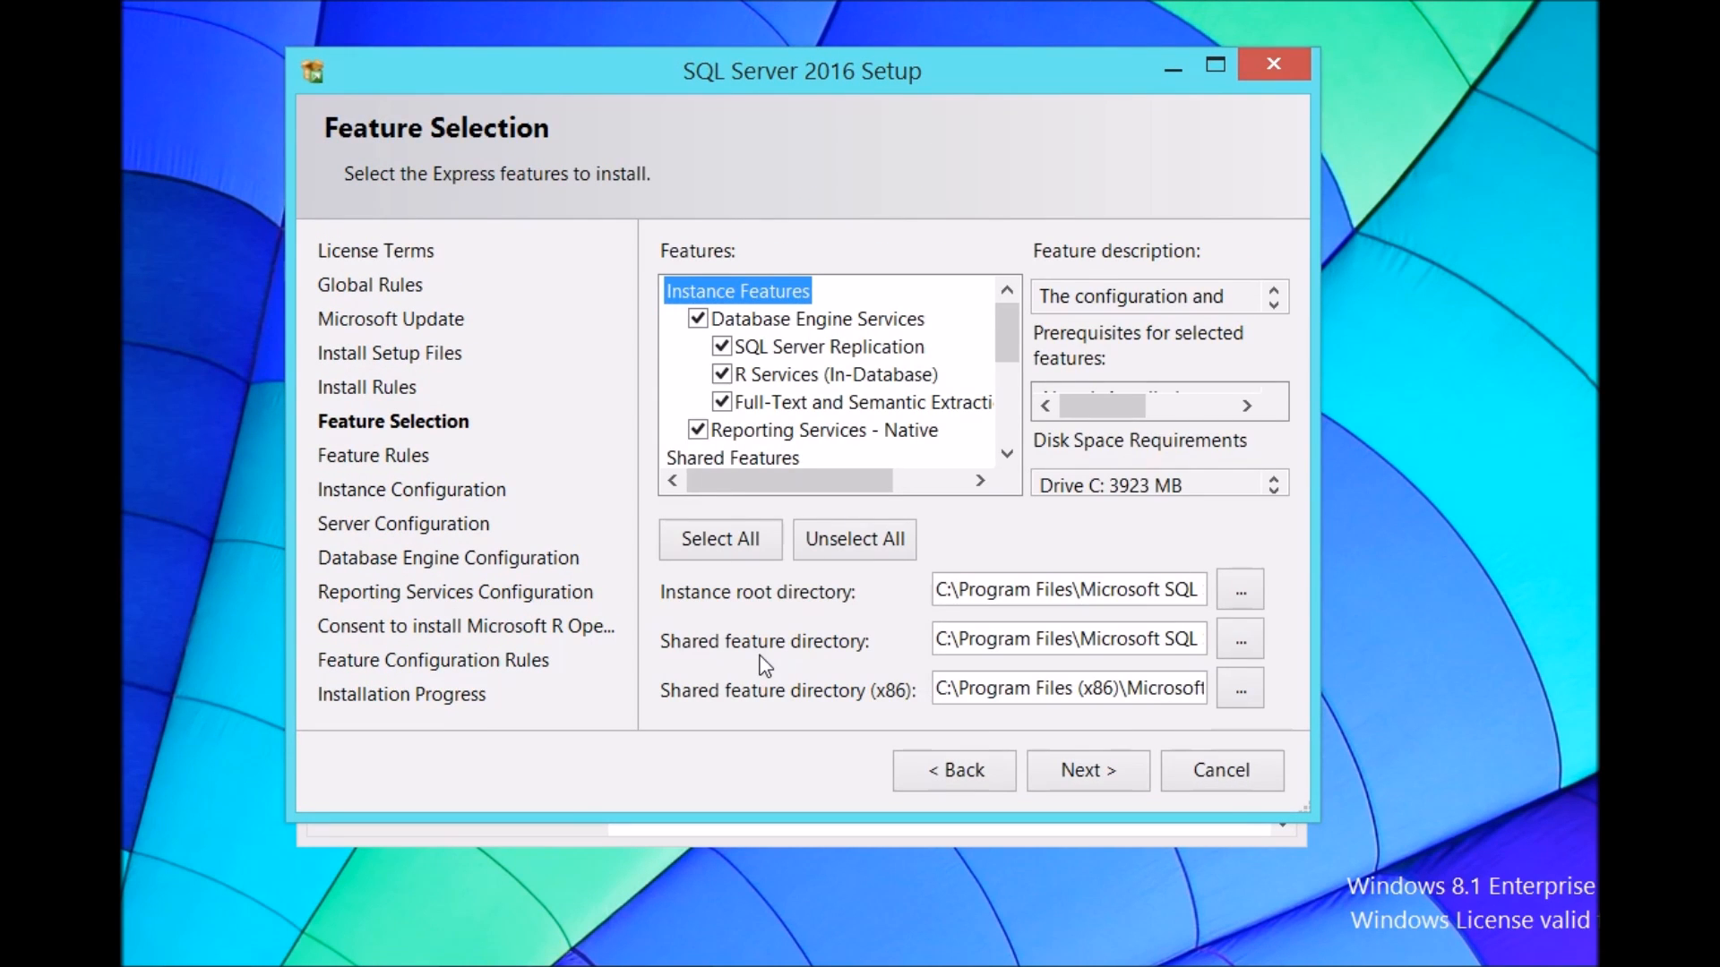
drag(1013, 333, 1017, 423)
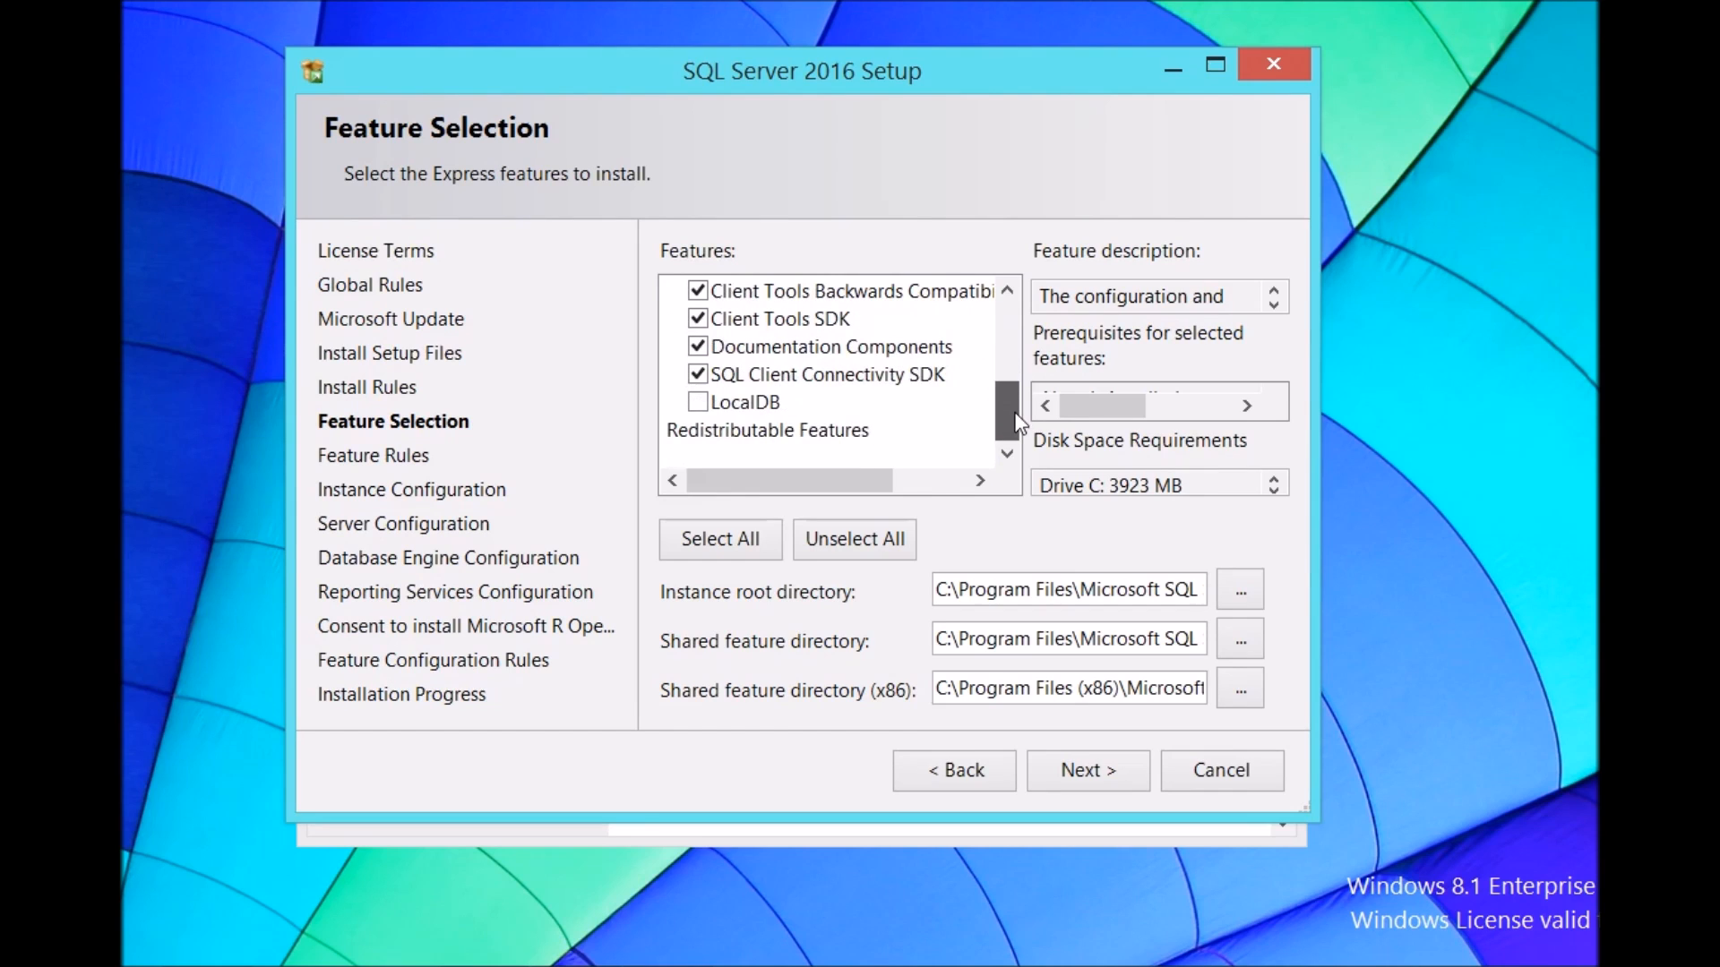
click(699, 402)
scroll(835, 409, up, 3)
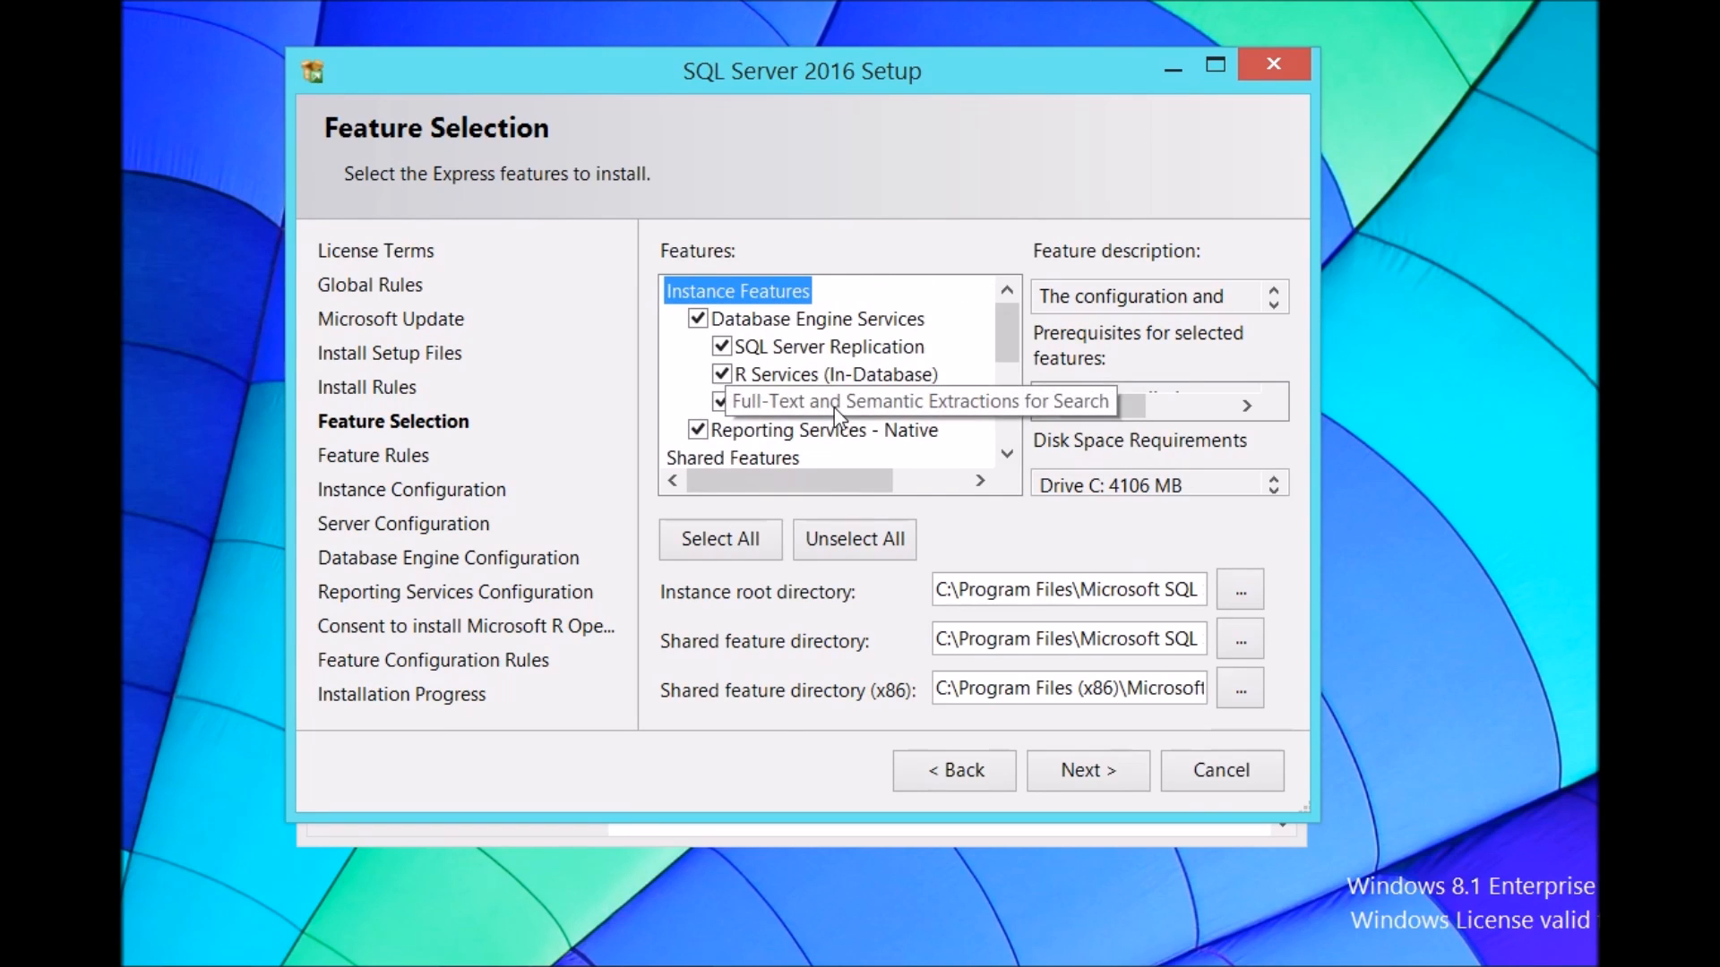
click(1075, 766)
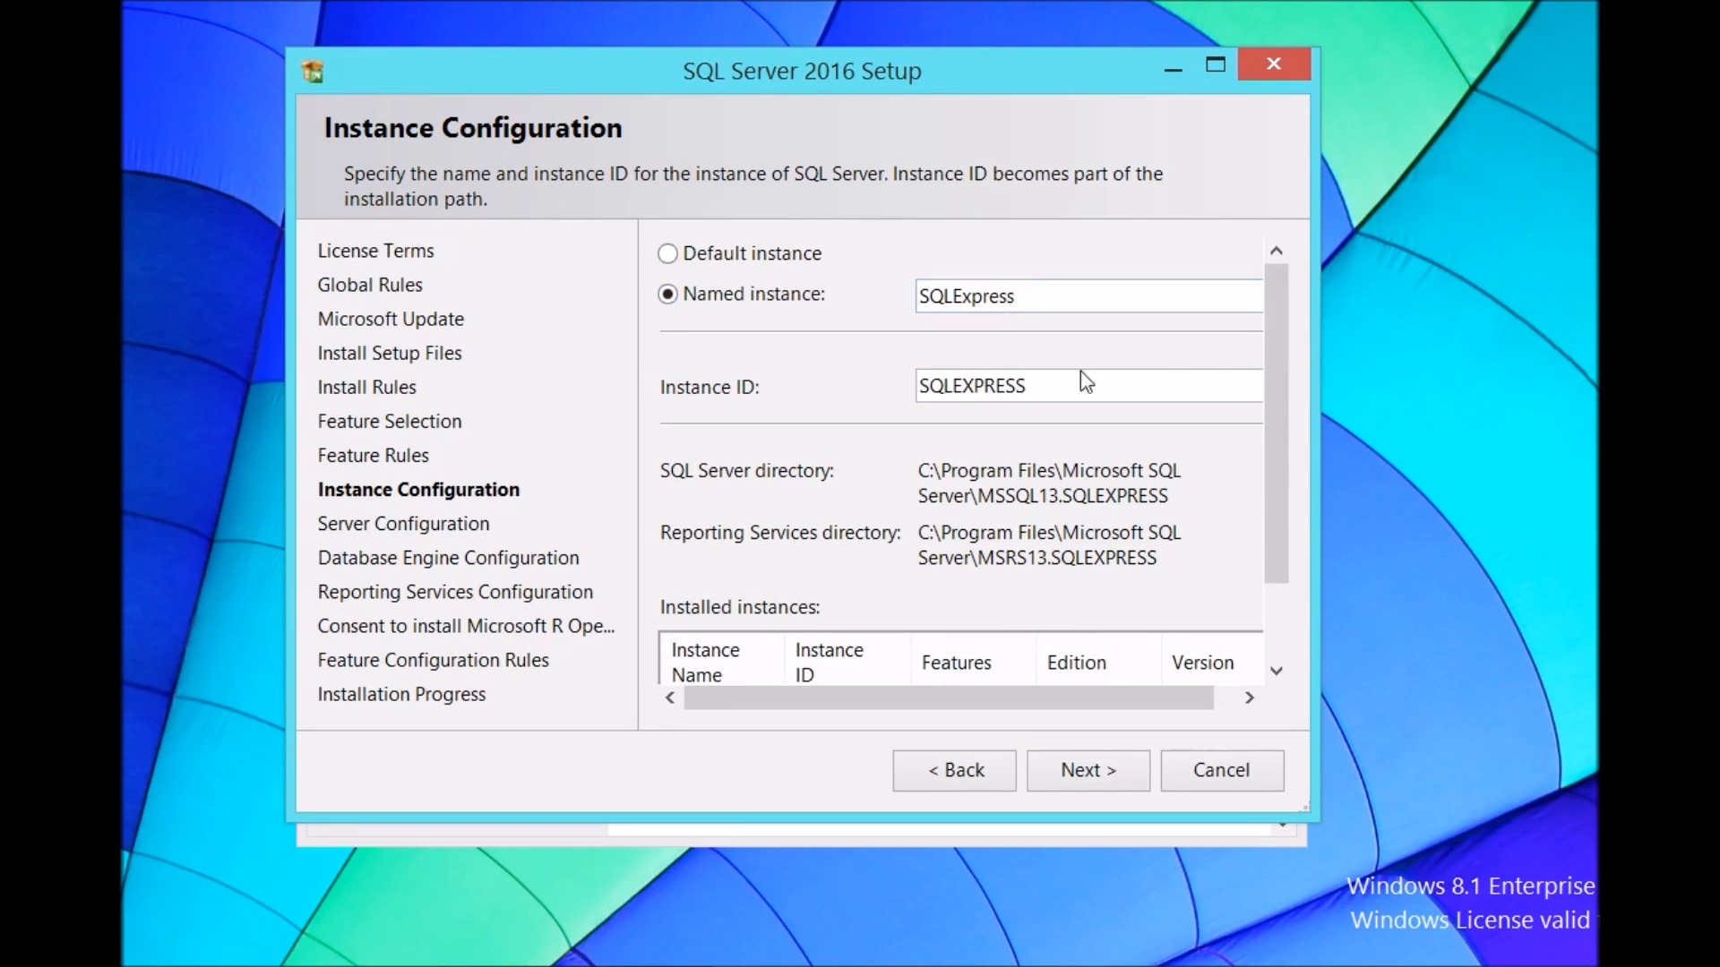
Step: Keep the named instance SQLExpress and the default service accounts, proceeding through both pages
drag(1285, 361, 1281, 412)
drag(291, 457, 198, 457)
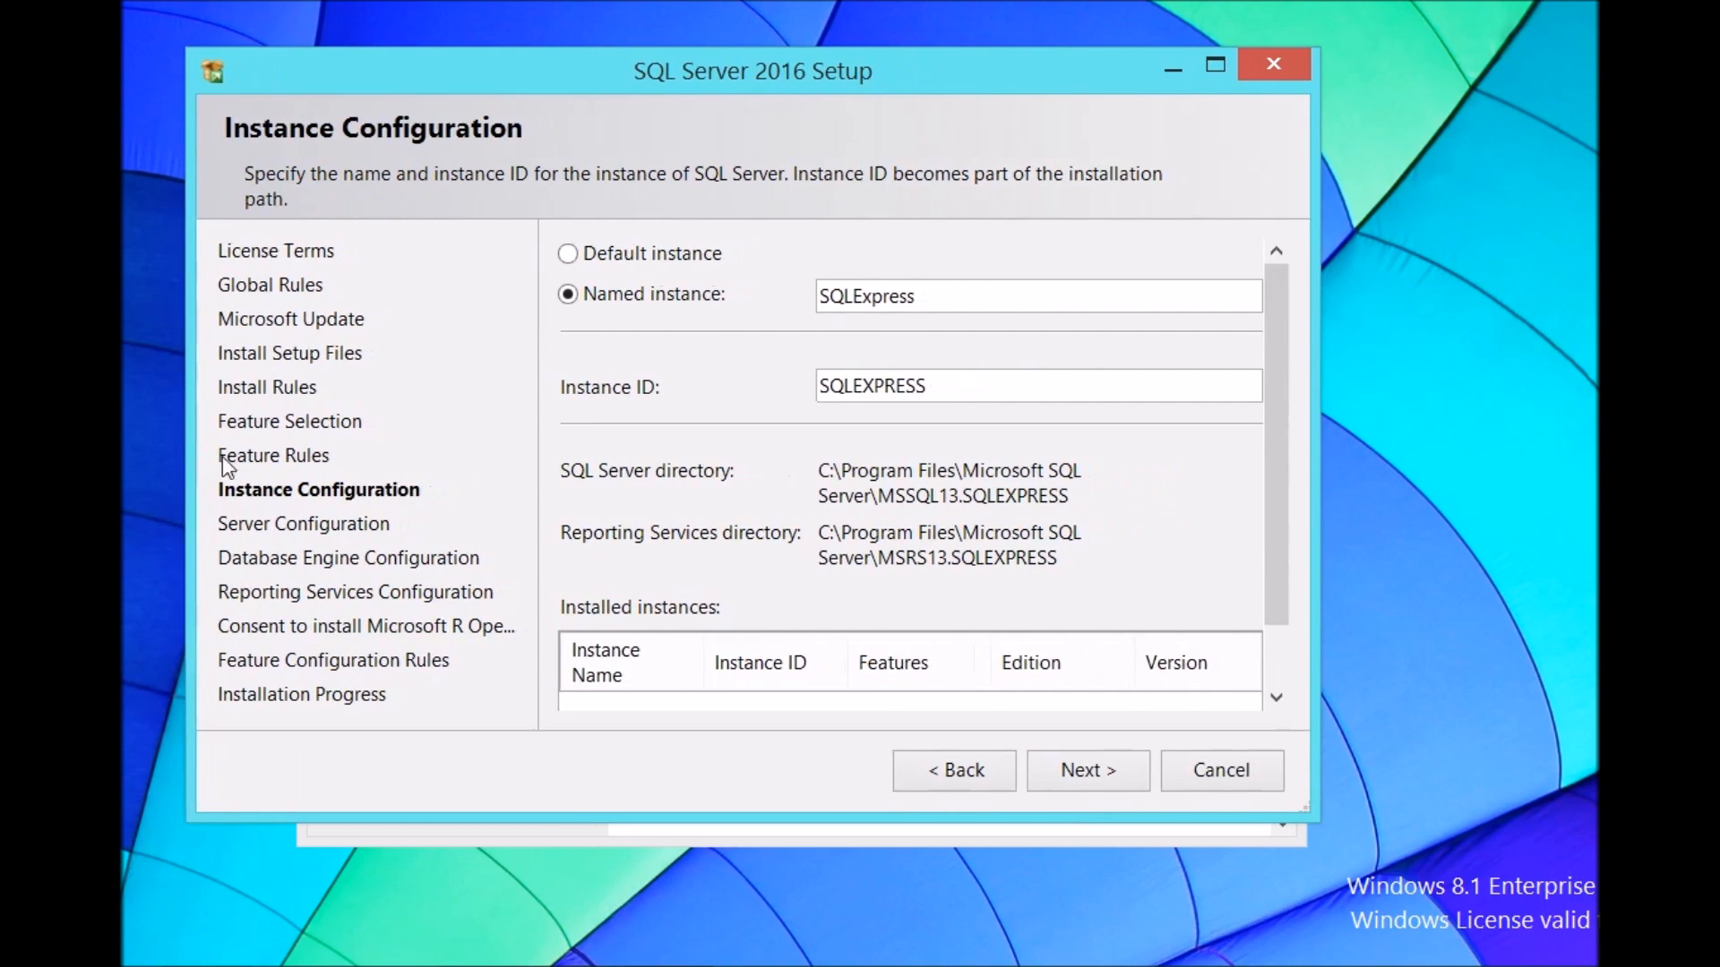
drag(1327, 424, 1473, 424)
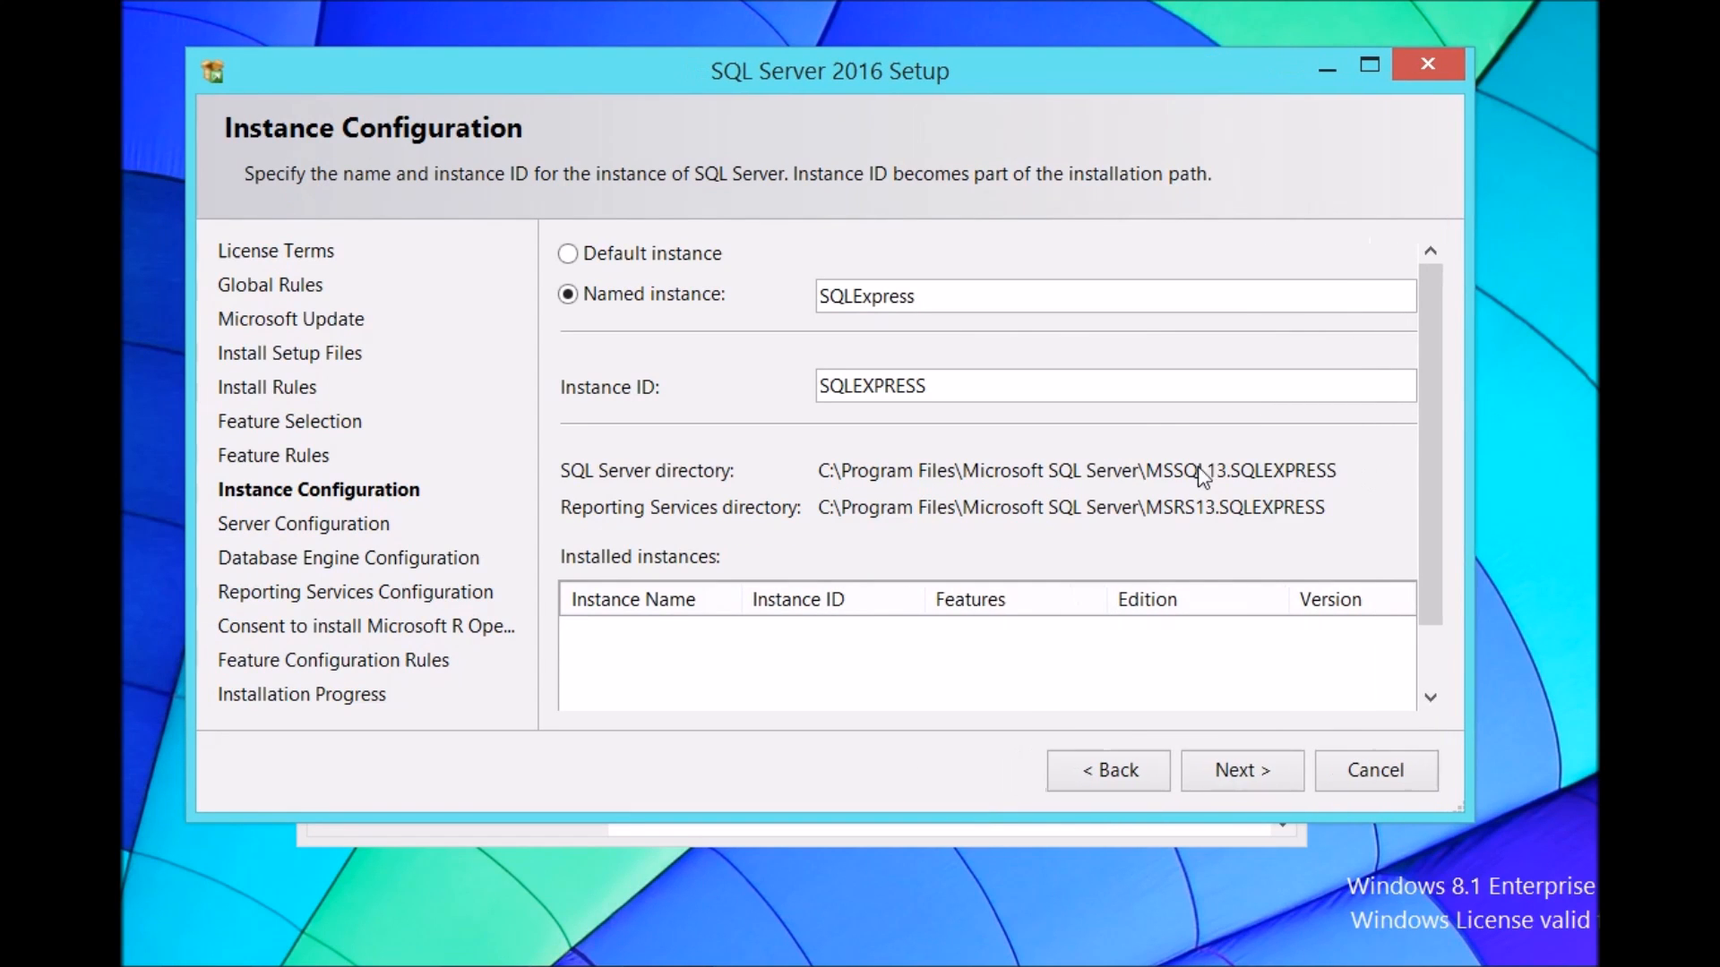
click(1250, 792)
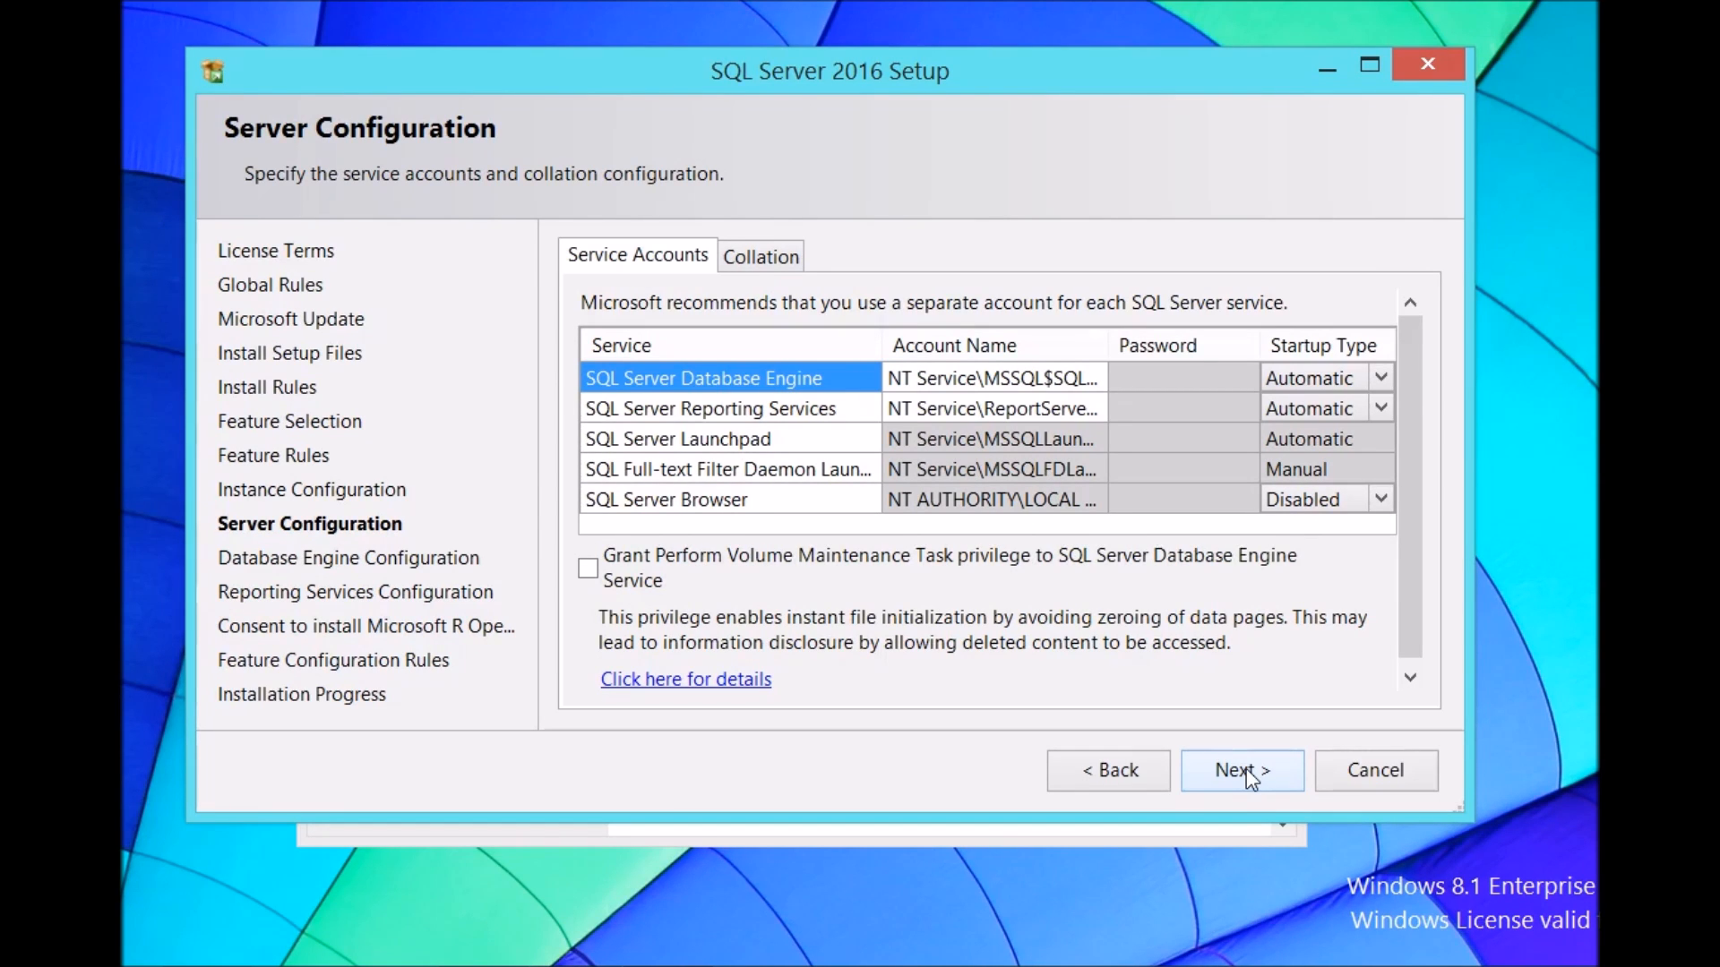
click(1247, 774)
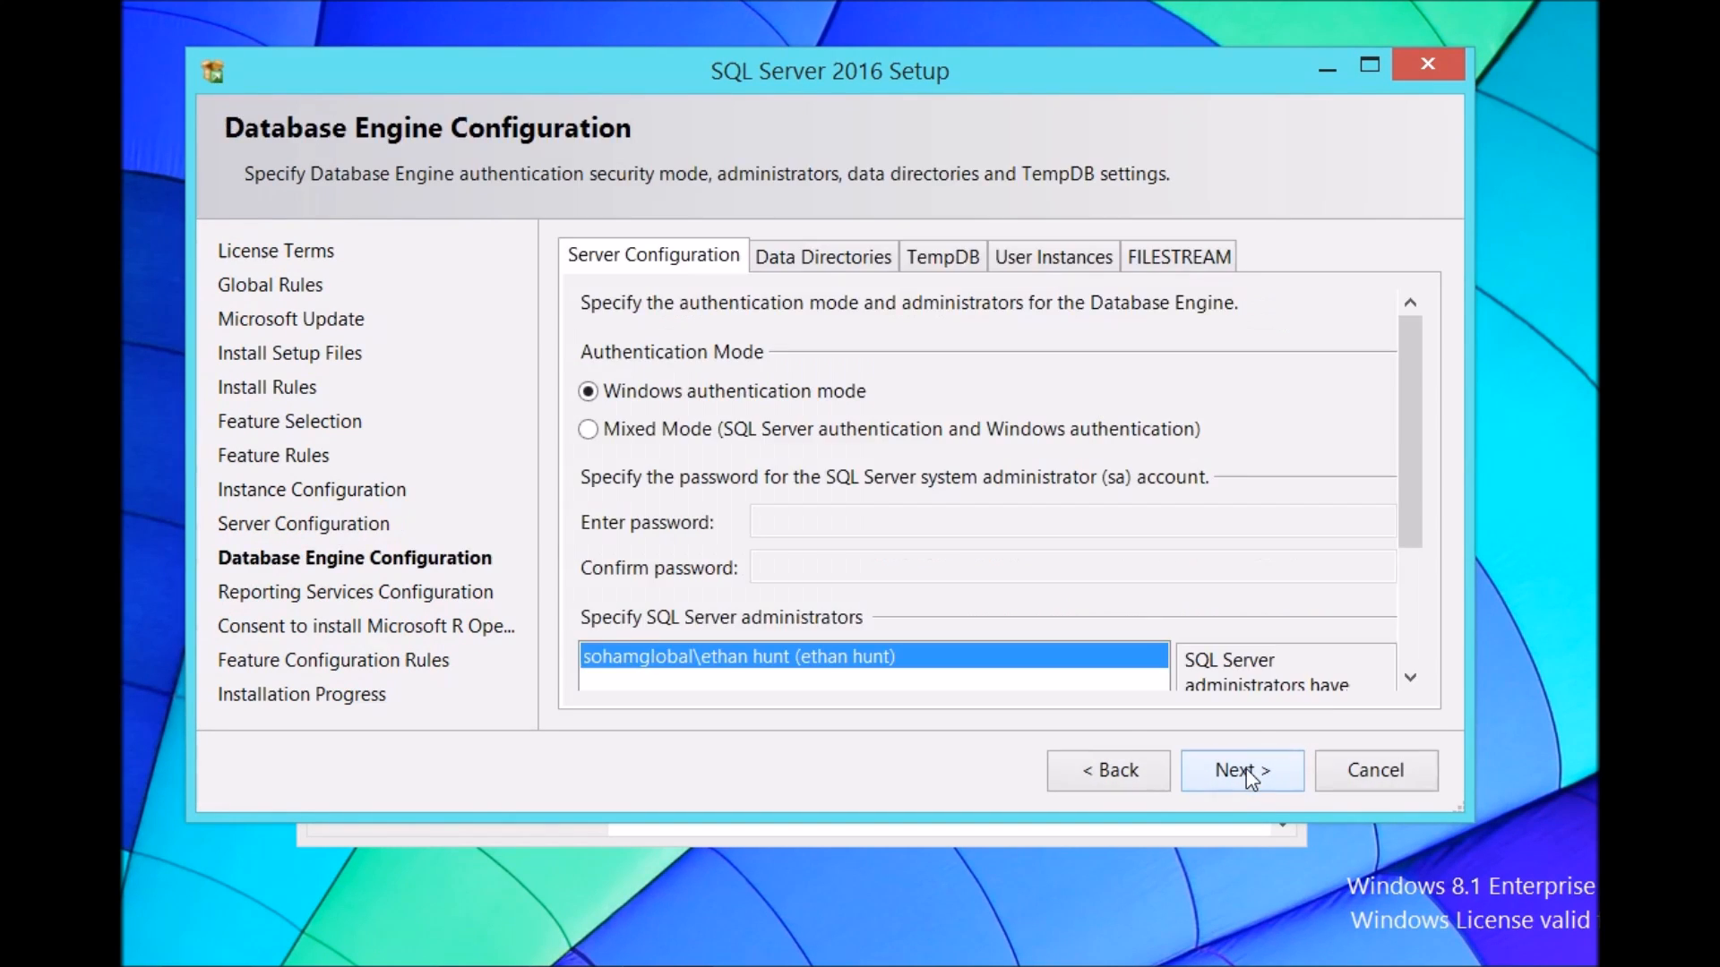
Step: Choose Mixed Mode authentication, enter and confirm the sa account password, and continue
drag(945, 817, 945, 936)
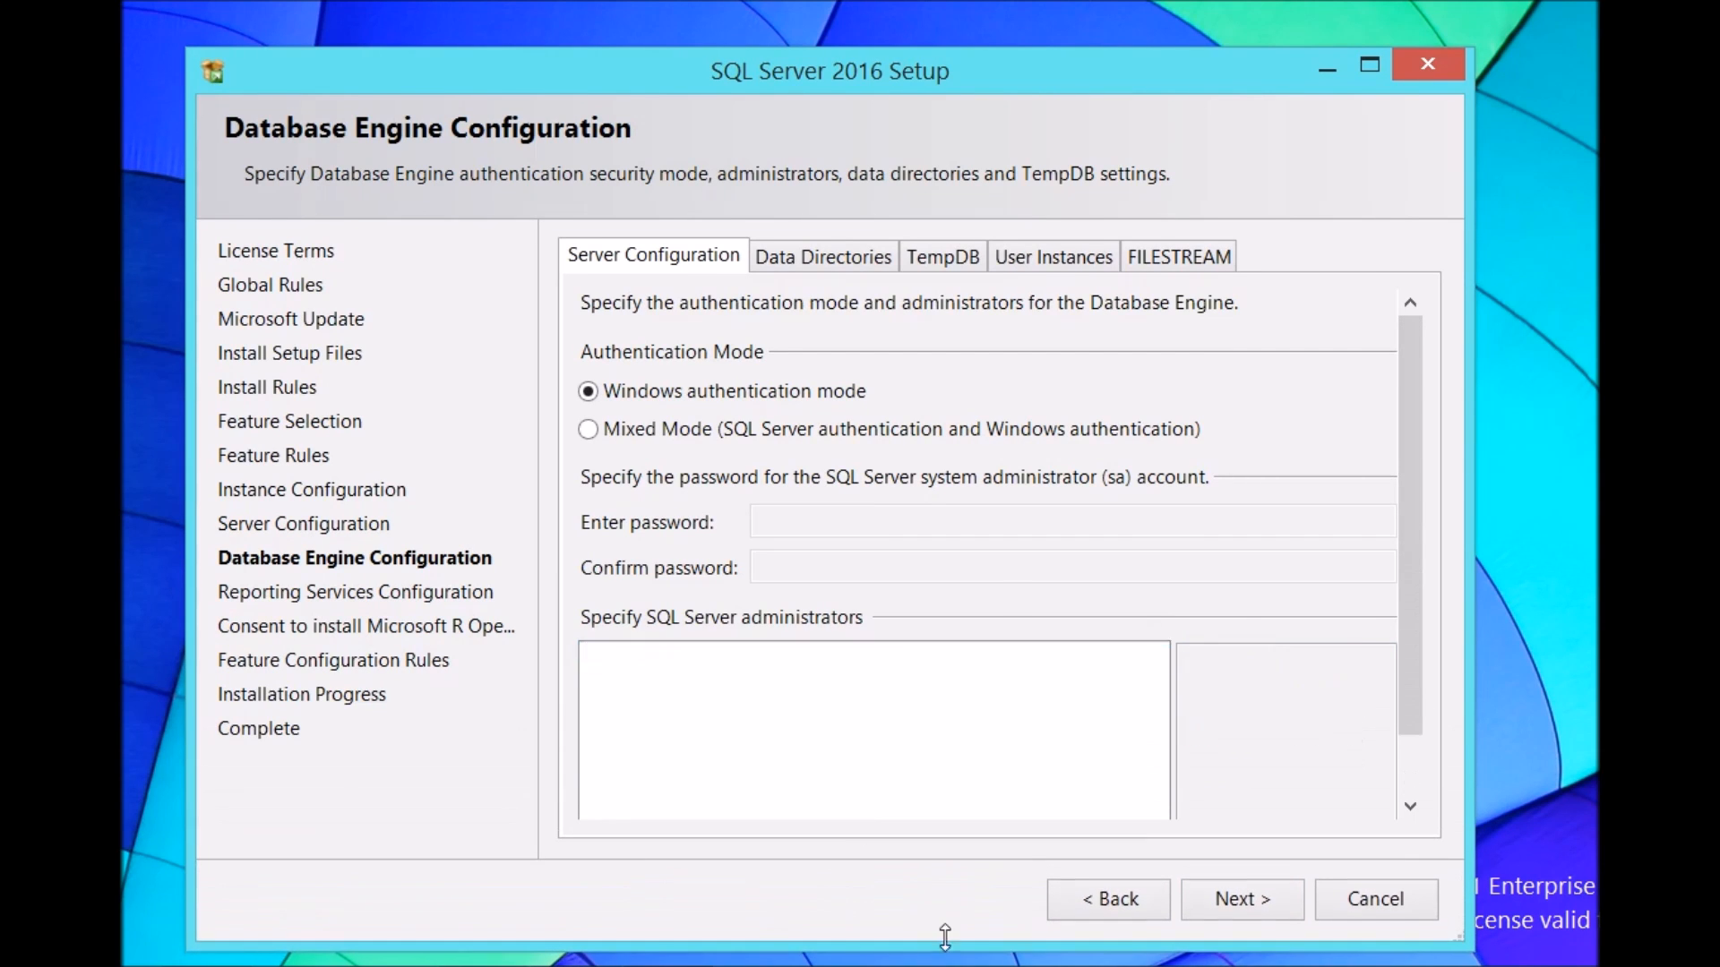
click(588, 430)
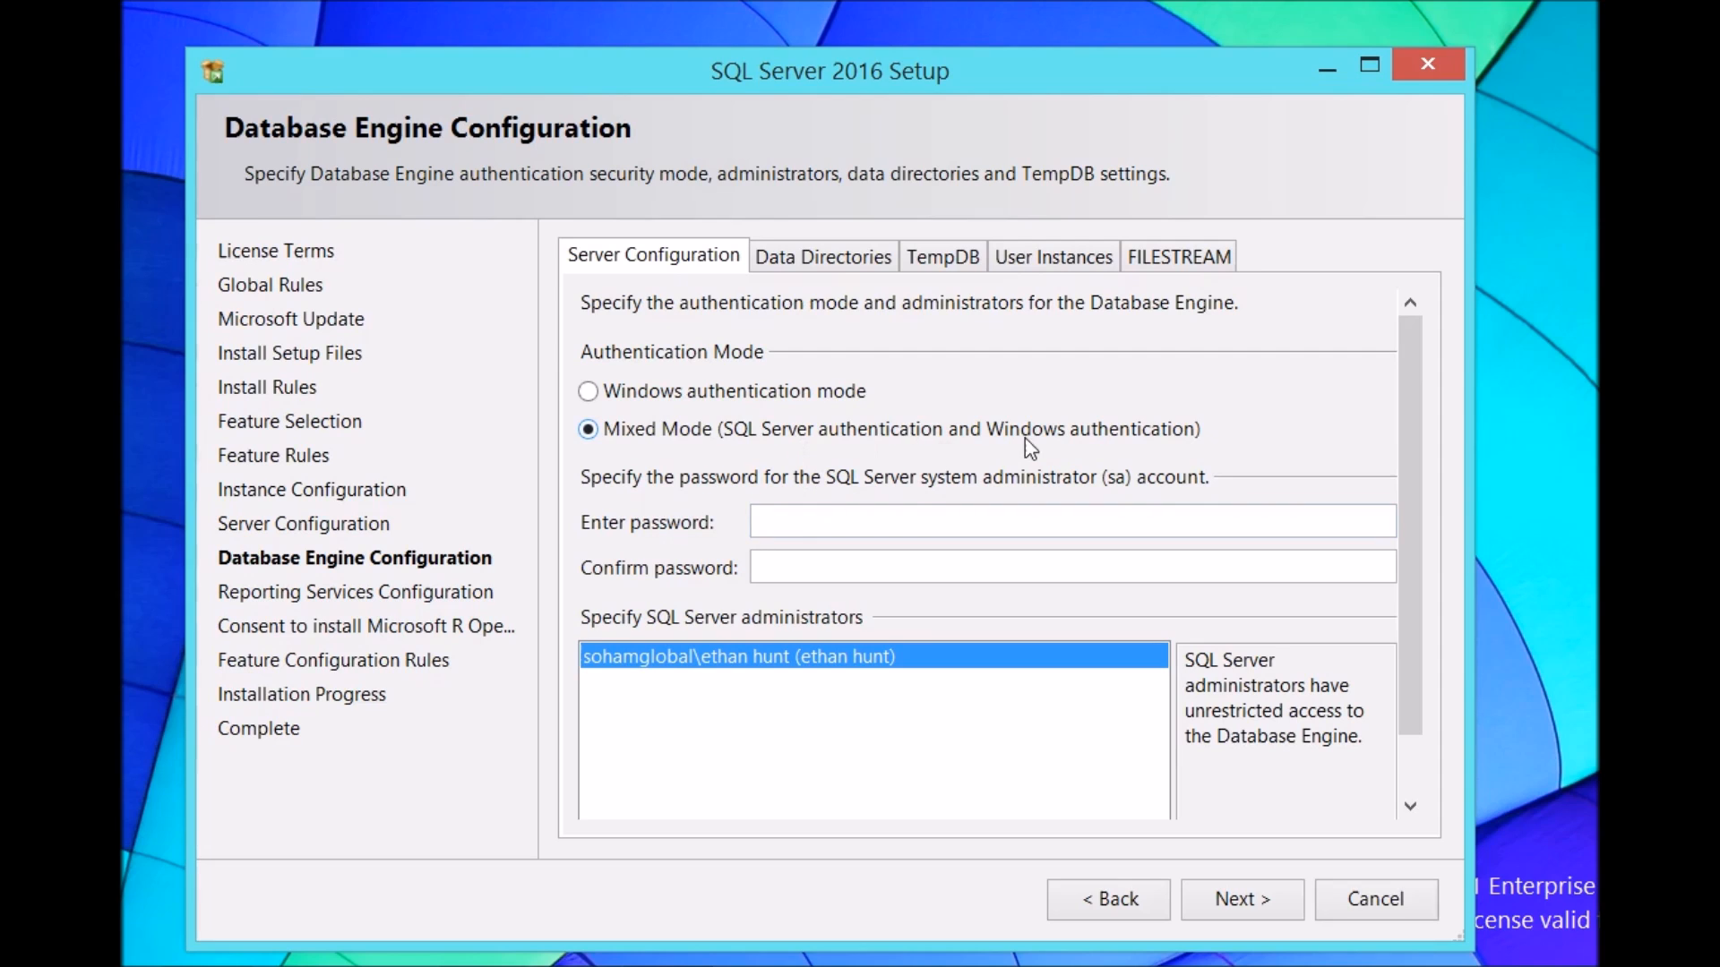
text(••)
key(Tab)
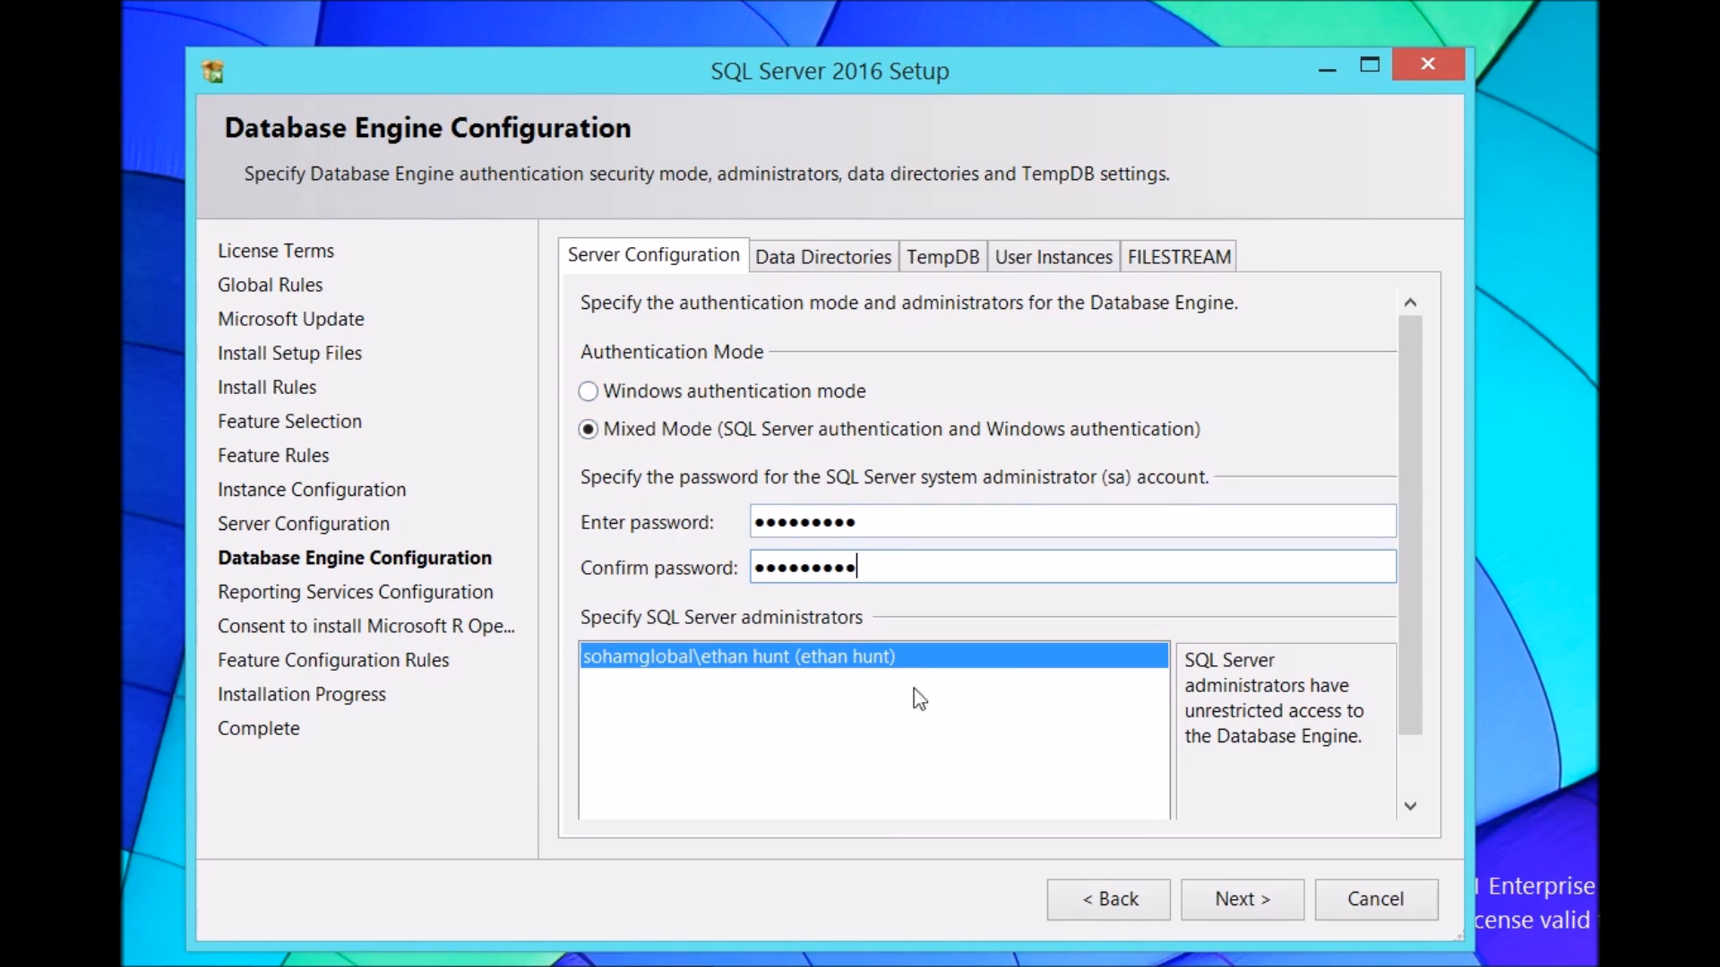
click(1240, 899)
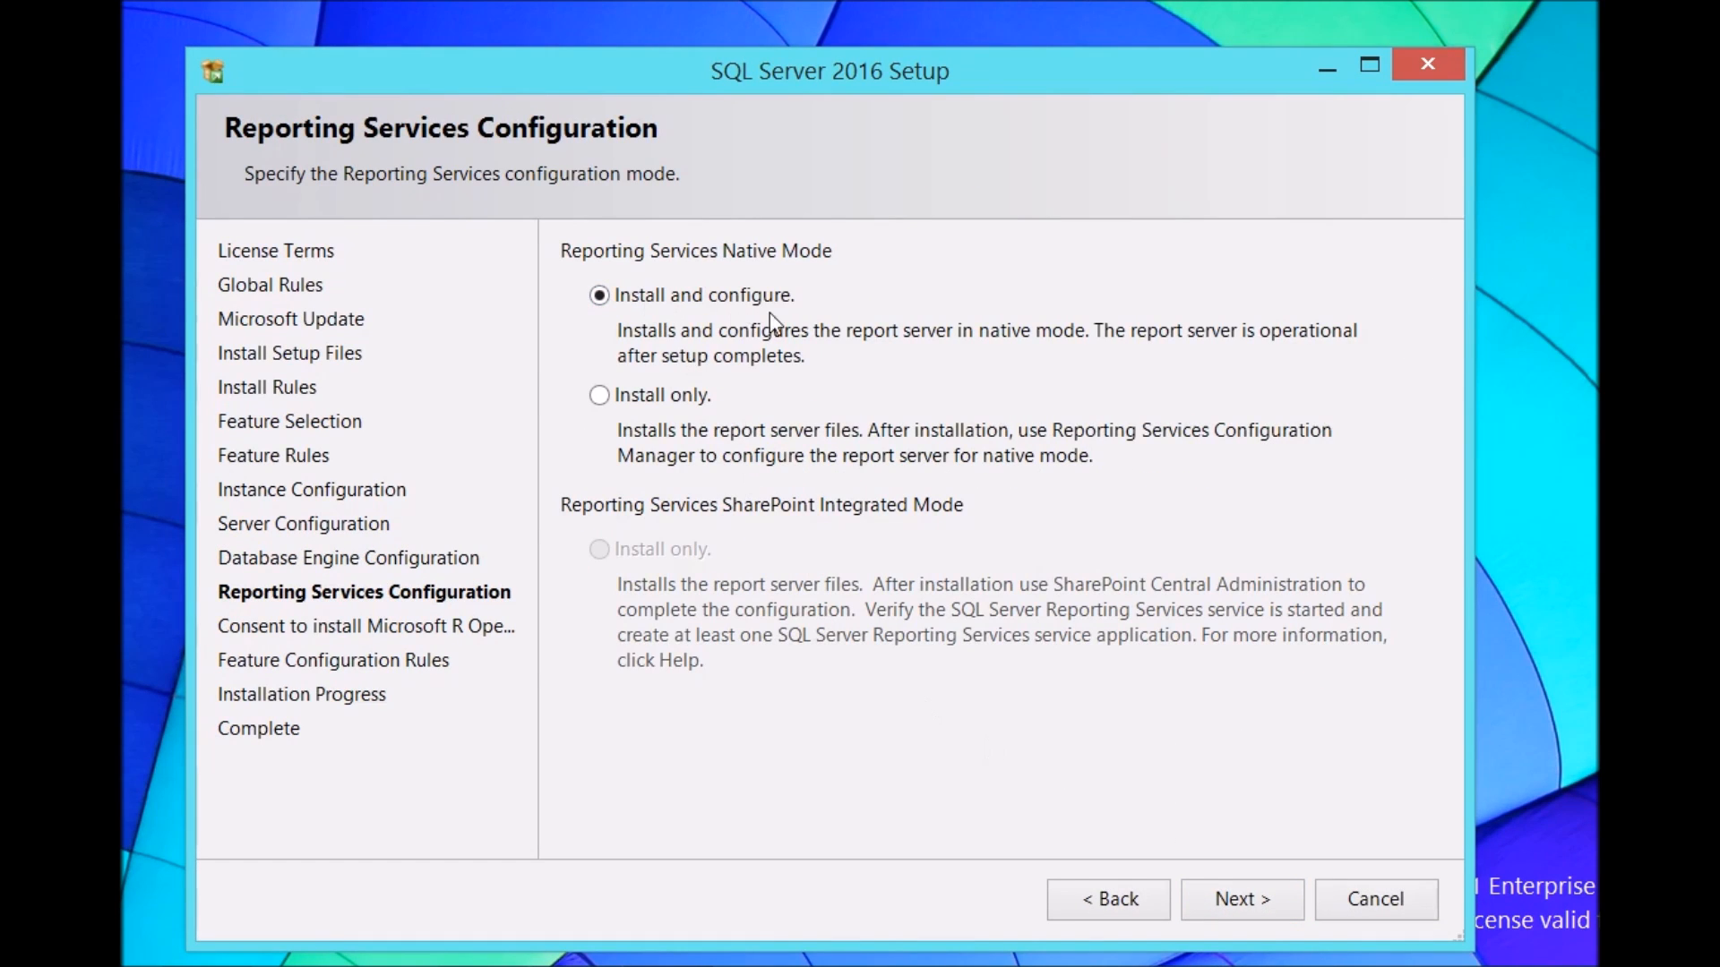
Step: Keep Reporting Services as Install and configure, accept the Microsoft R Open consent, and continue
click(1238, 899)
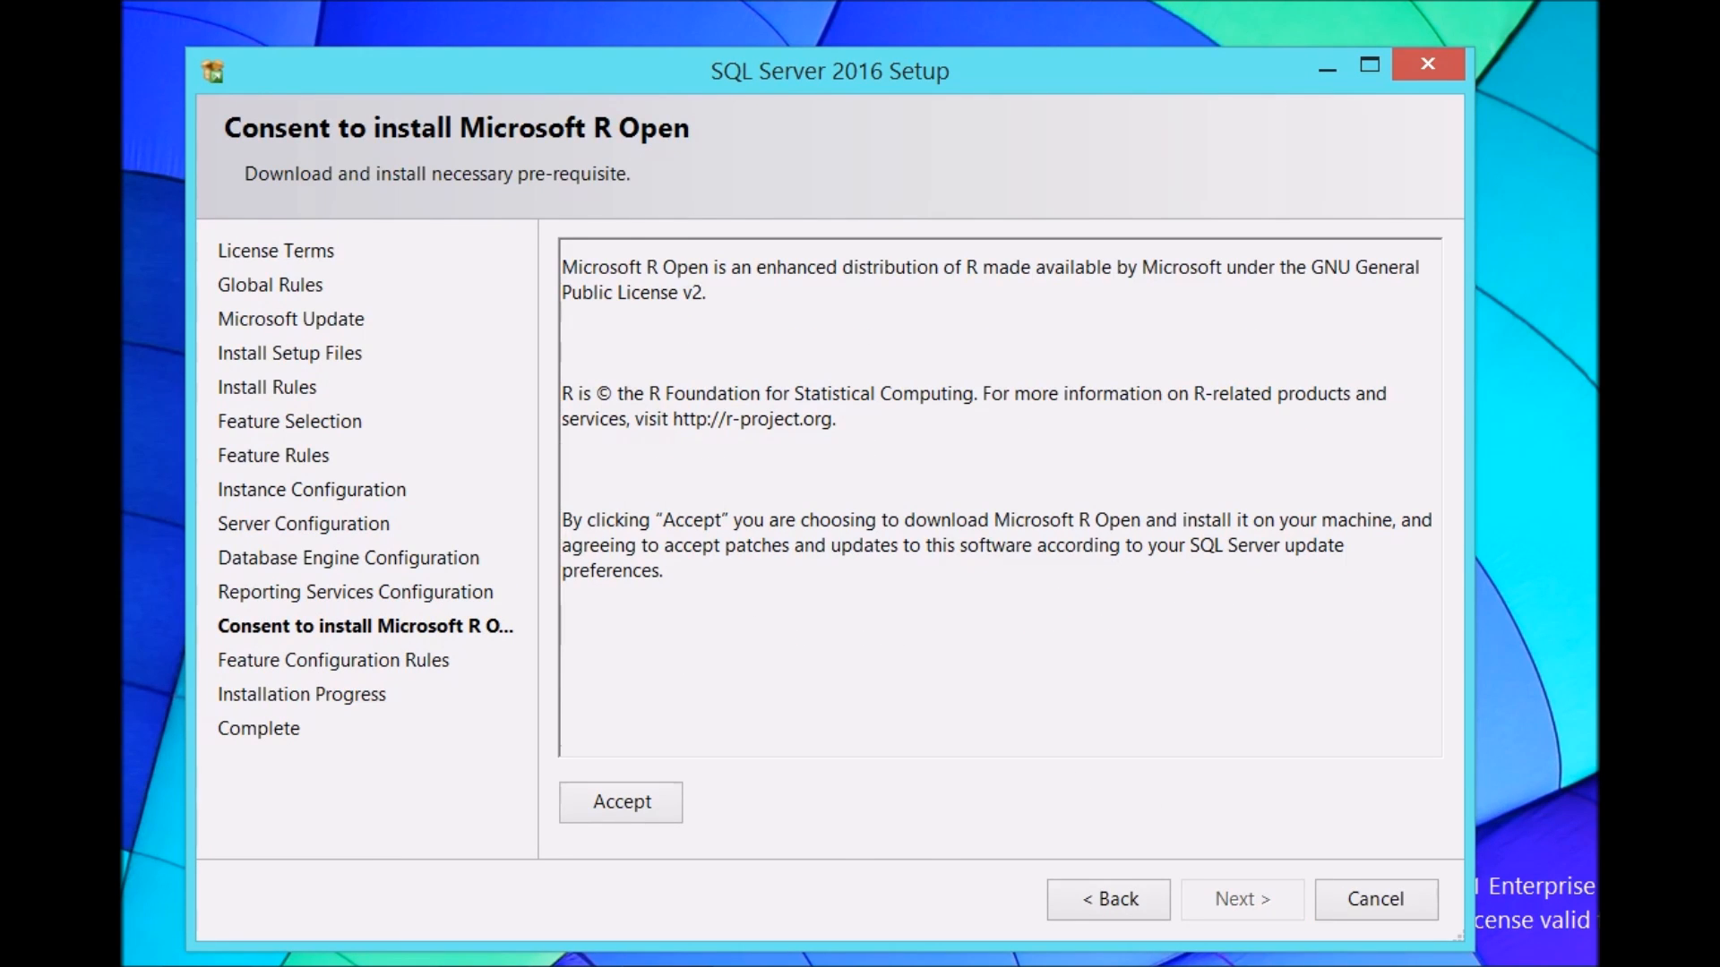
click(627, 808)
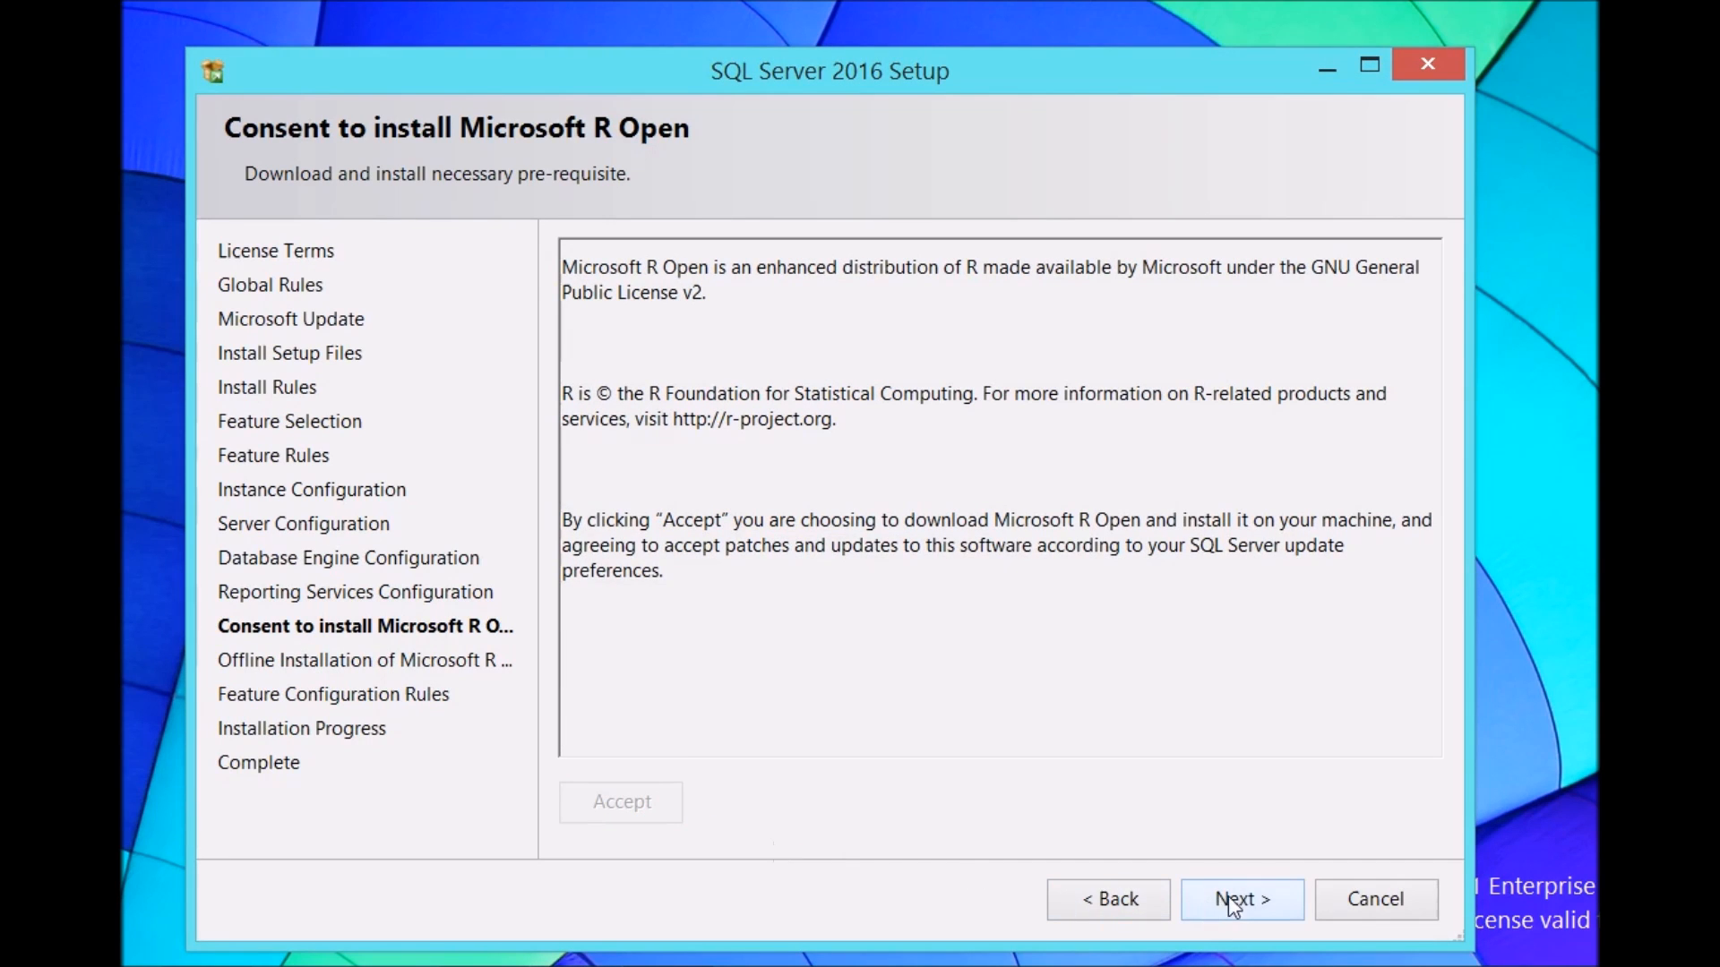
click(1244, 905)
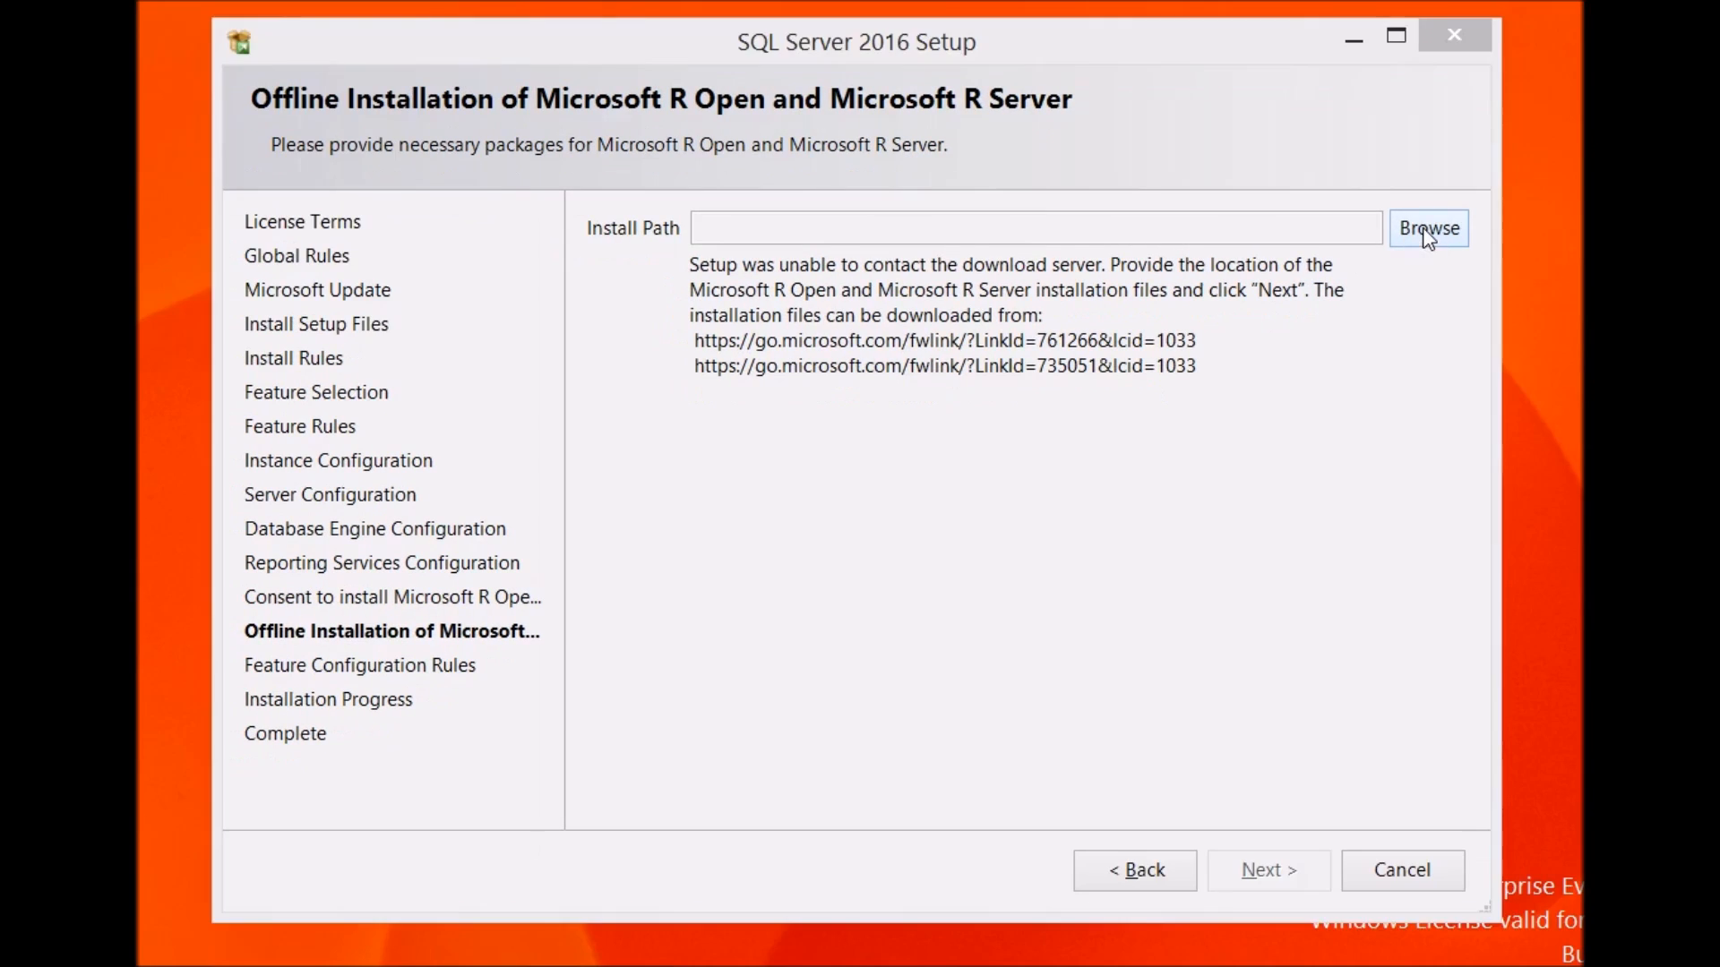
Step: Set the offline Microsoft R install path to the E:\installables\Ms.NET folder and continue to the installation
click(1429, 227)
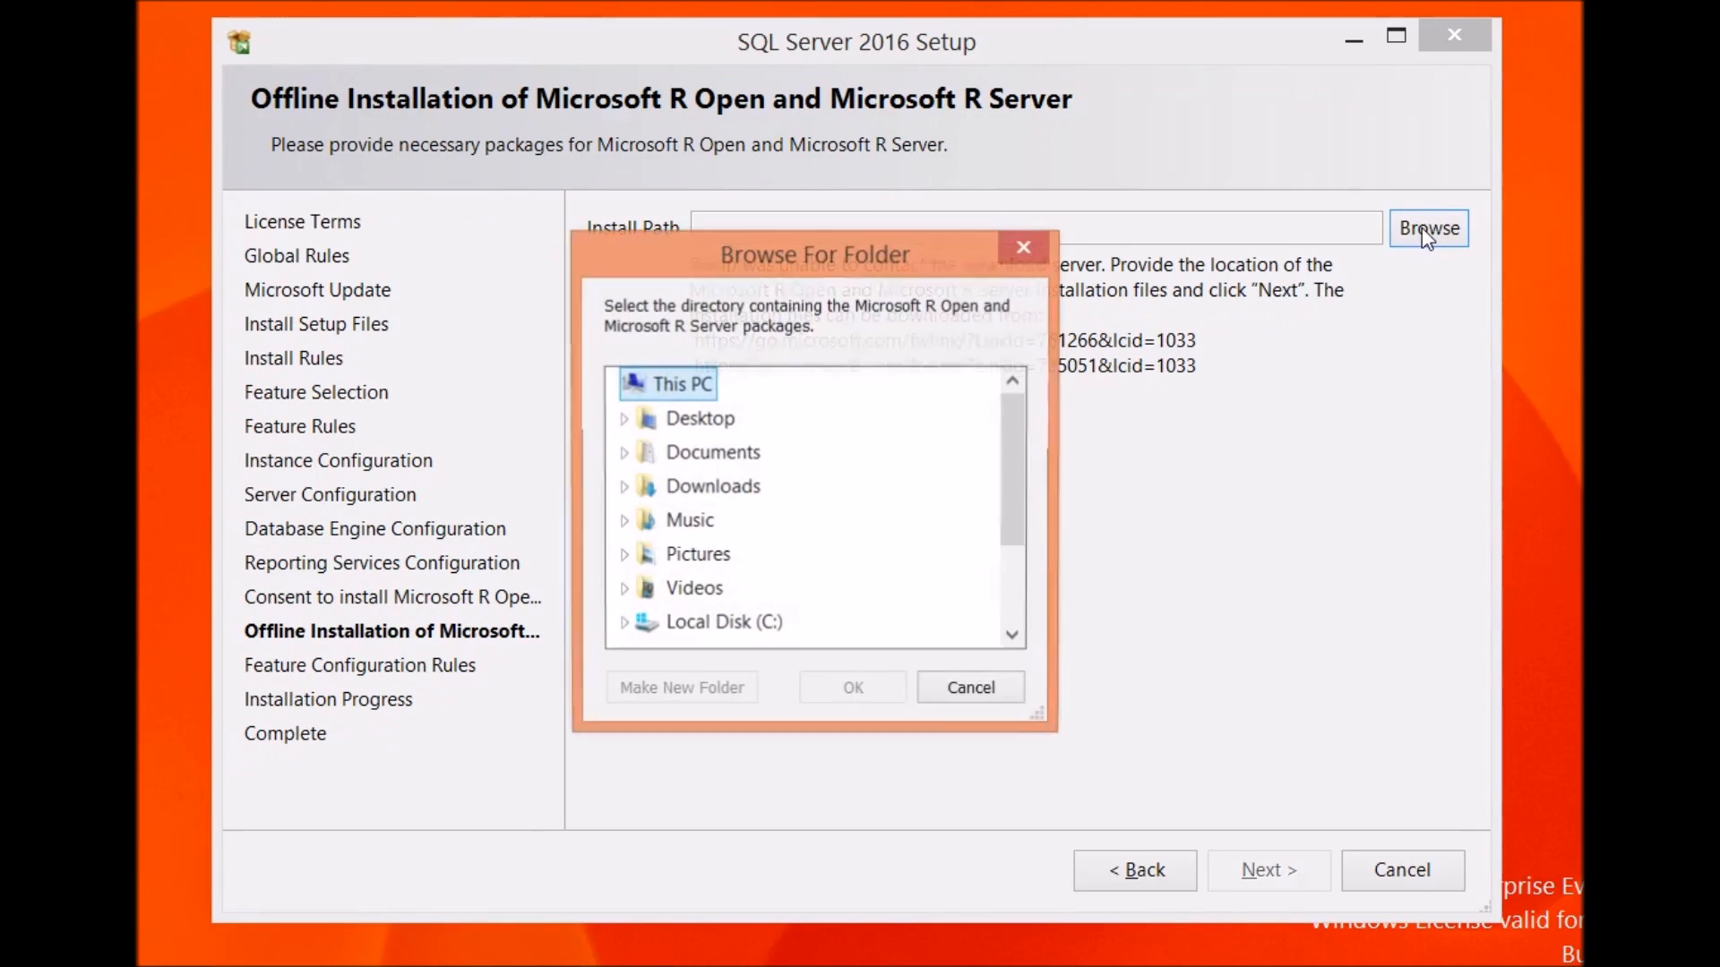
drag(1016, 447, 1017, 537)
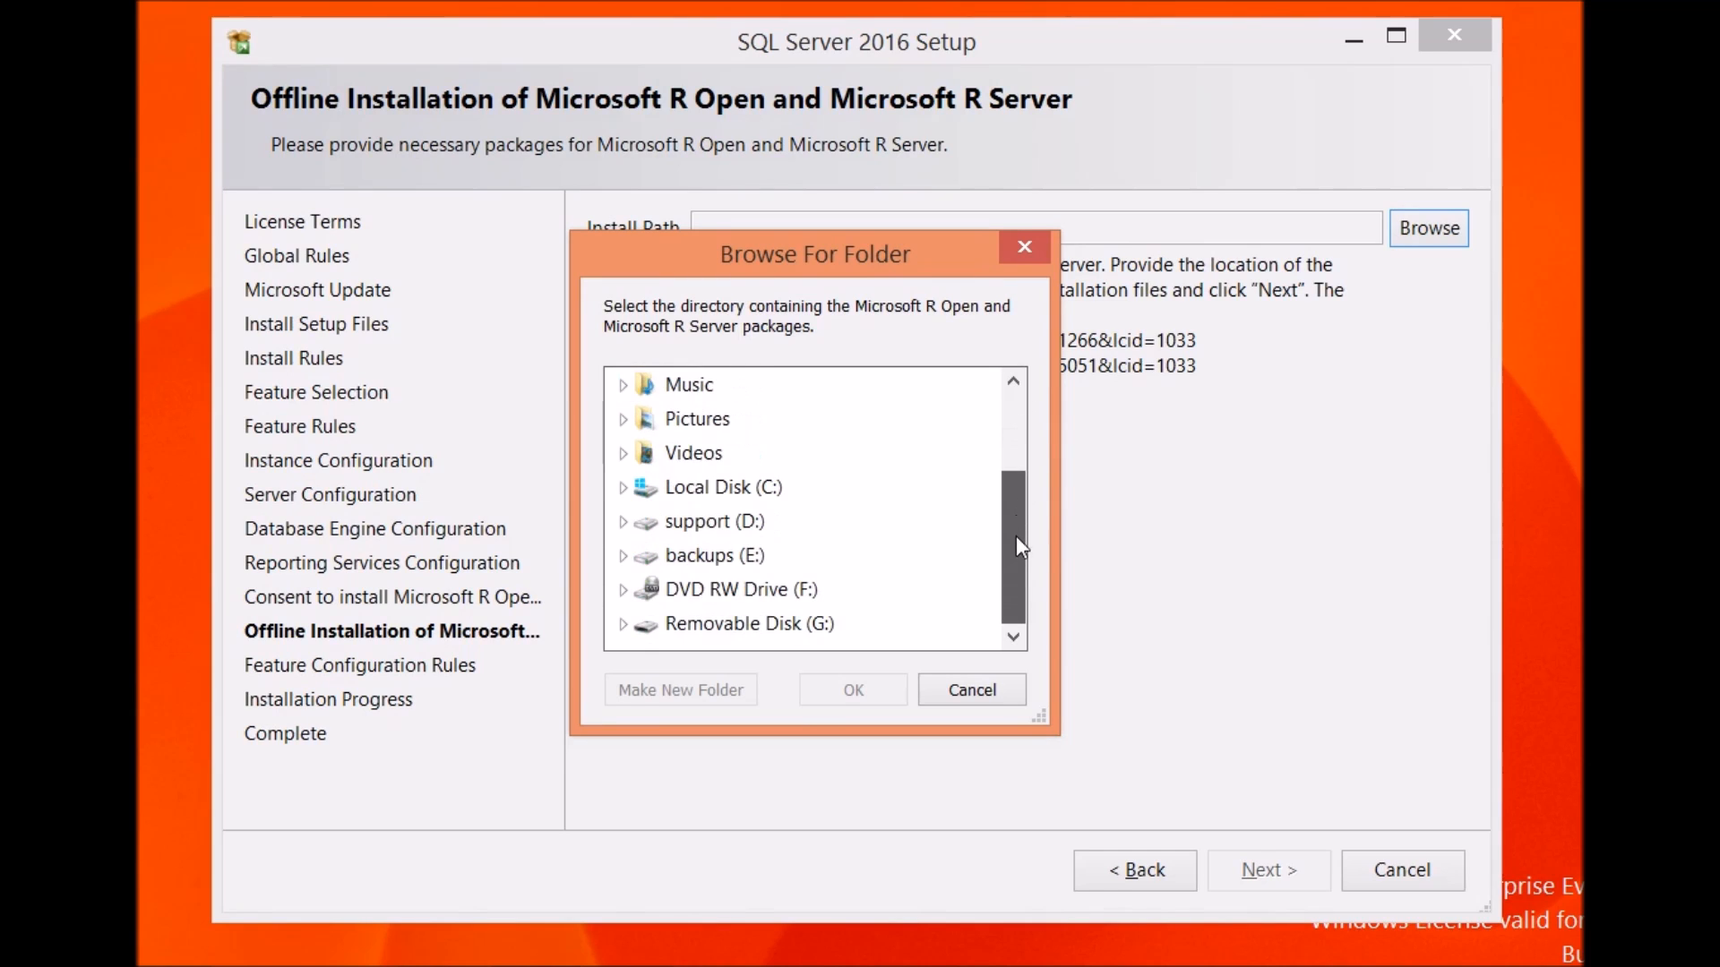
click(622, 556)
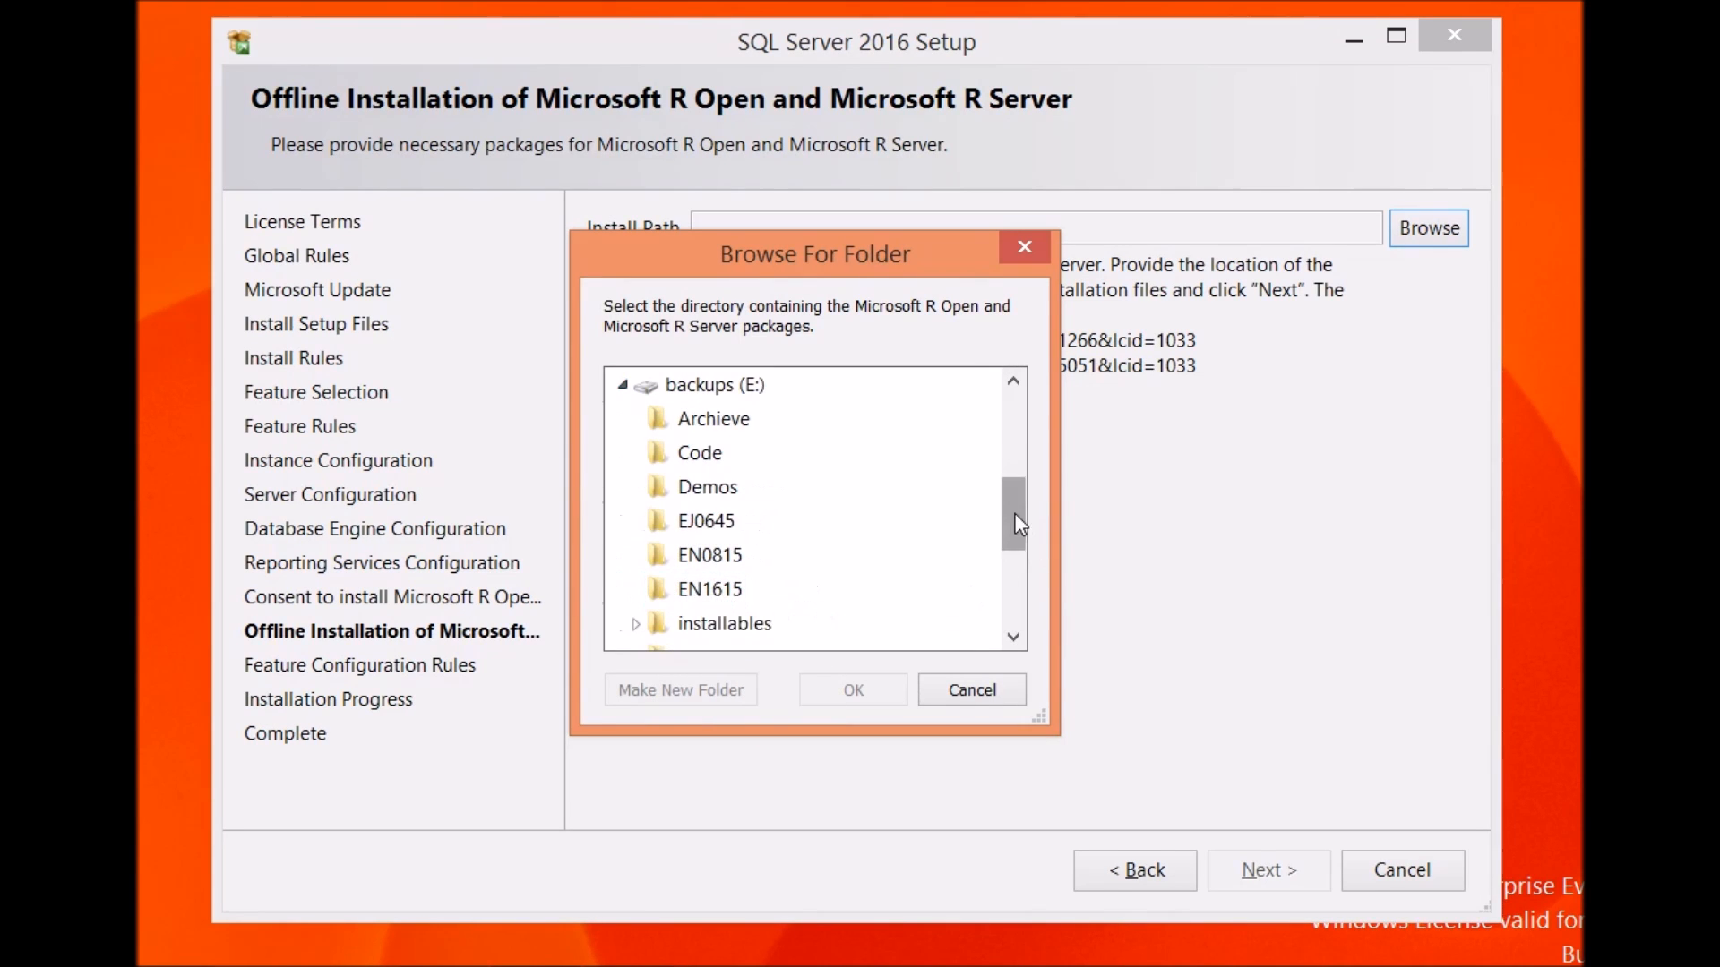
drag(1018, 519, 1015, 530)
click(636, 522)
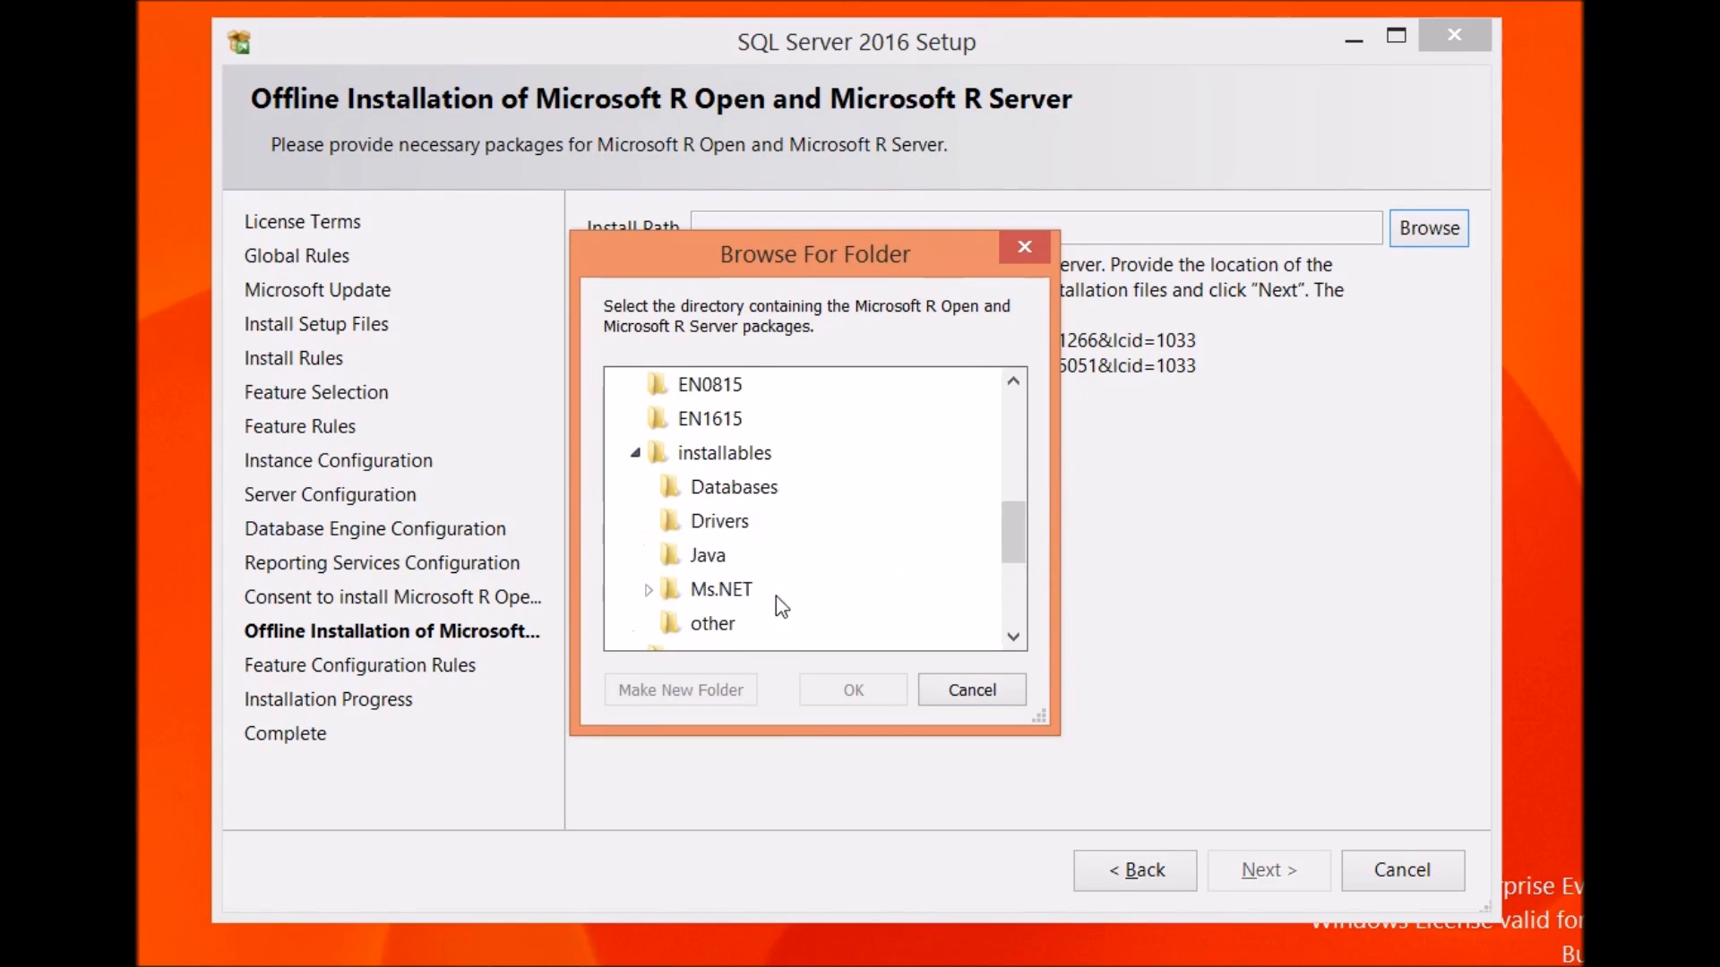
click(651, 589)
drag(1009, 525, 1013, 544)
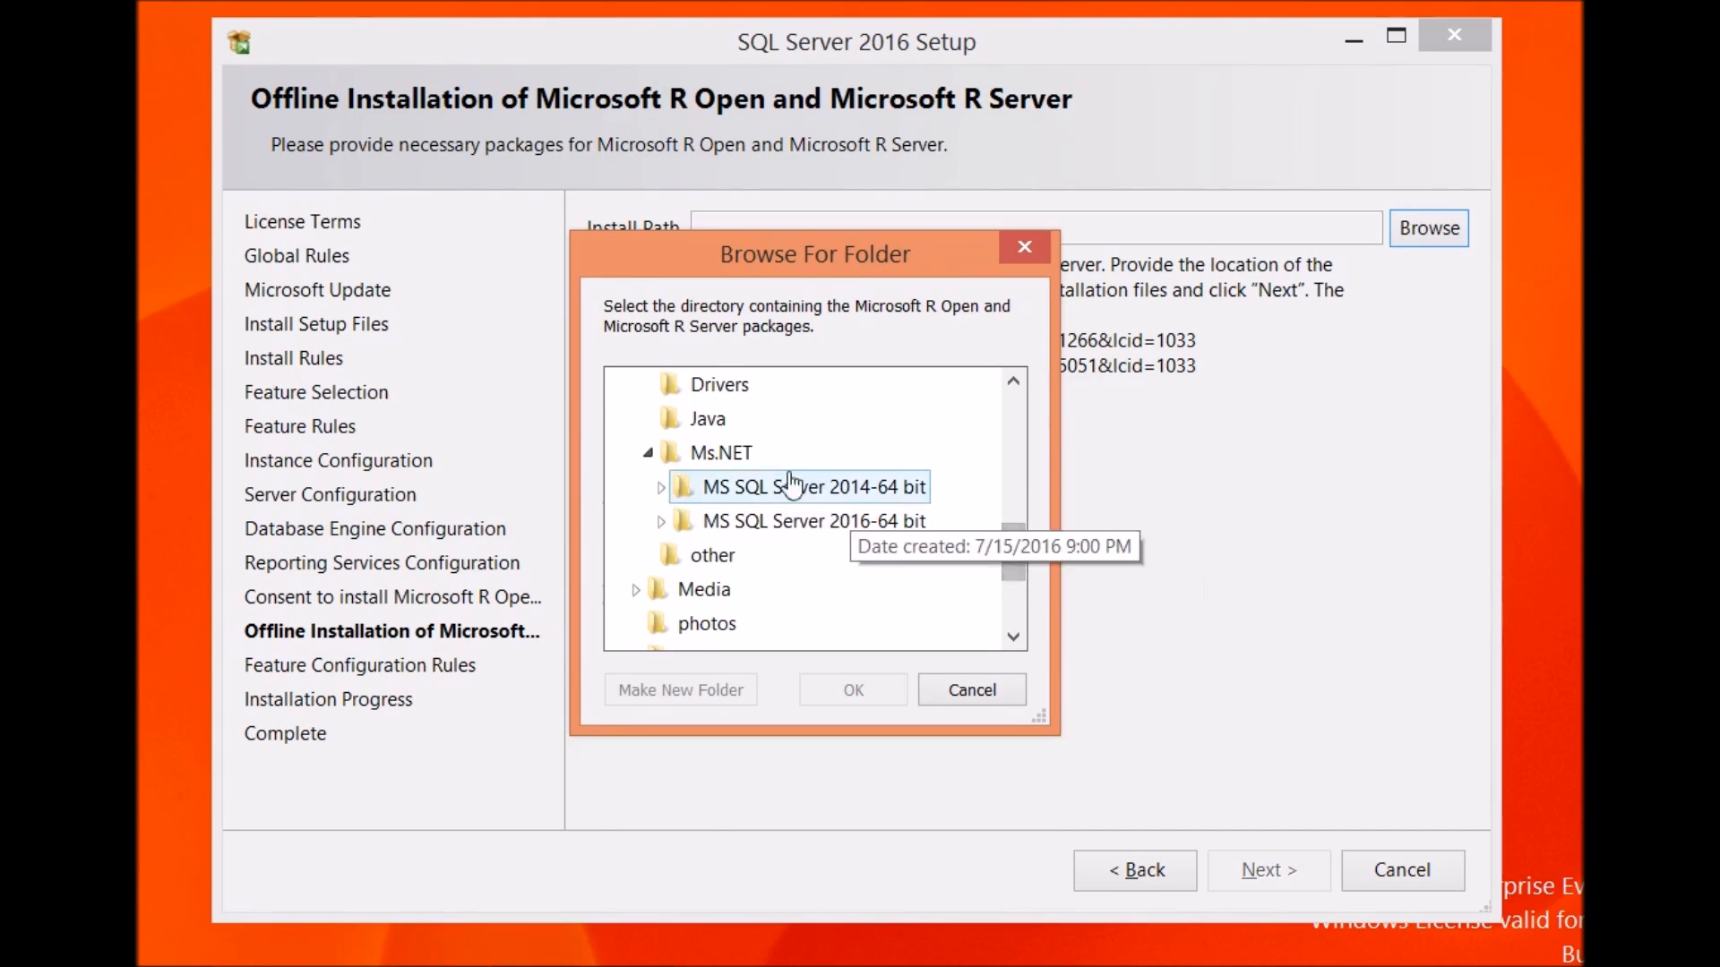
click(721, 456)
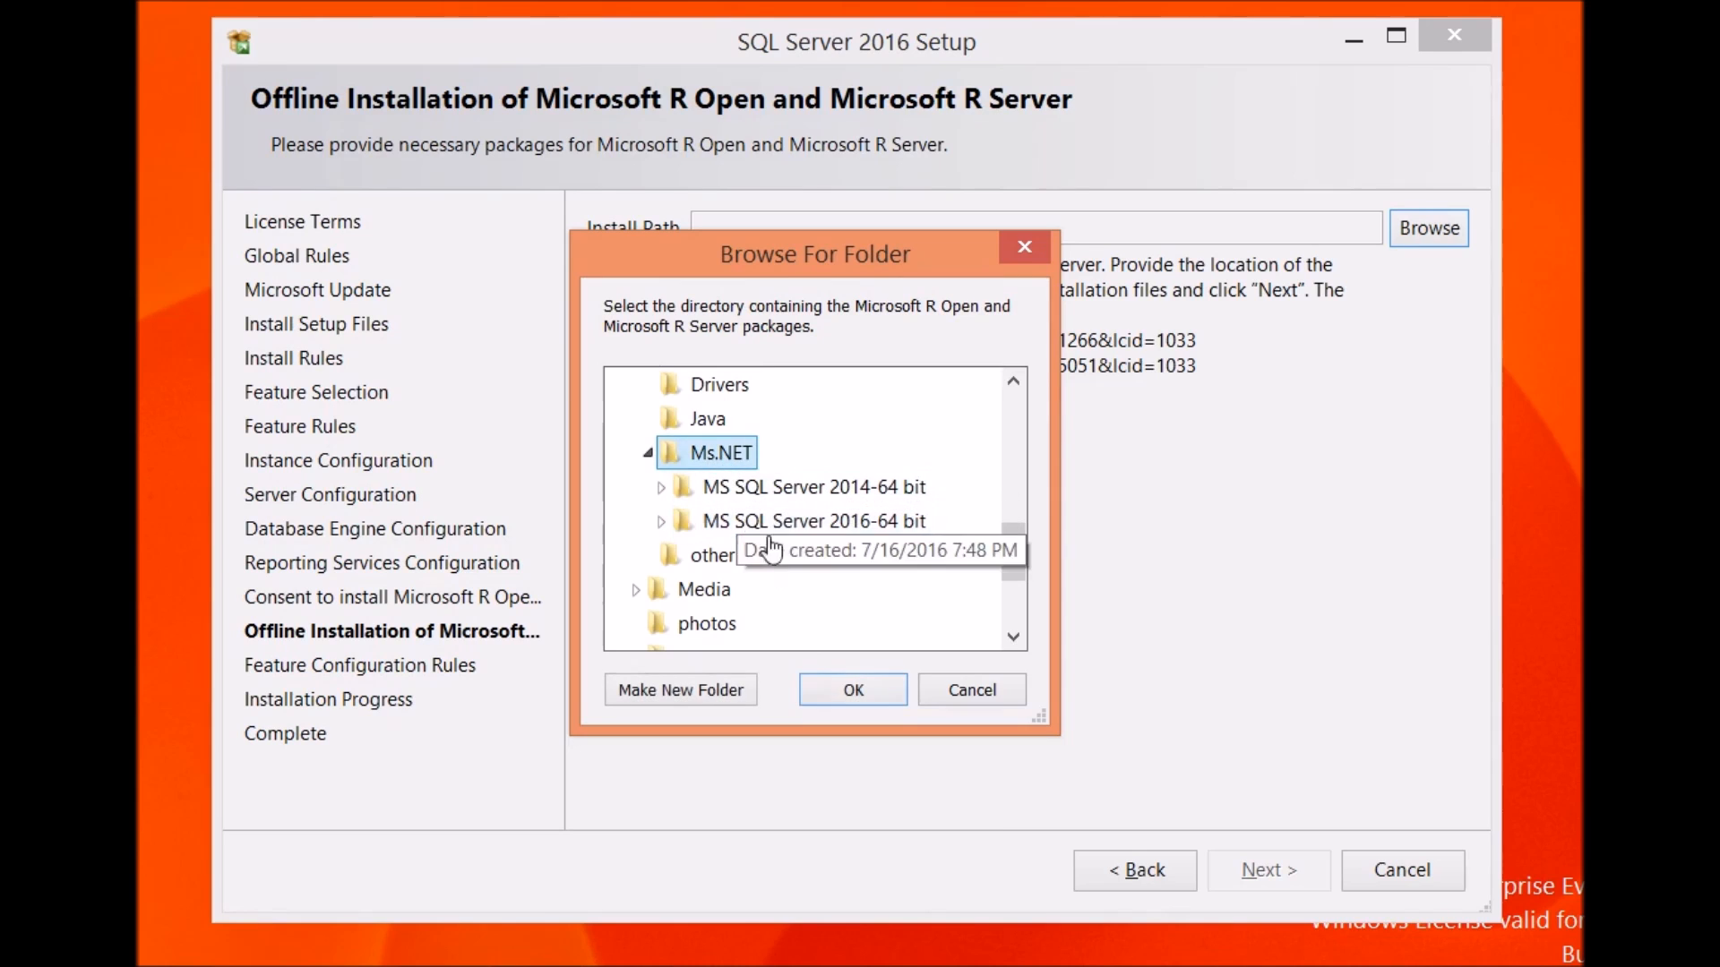
click(852, 691)
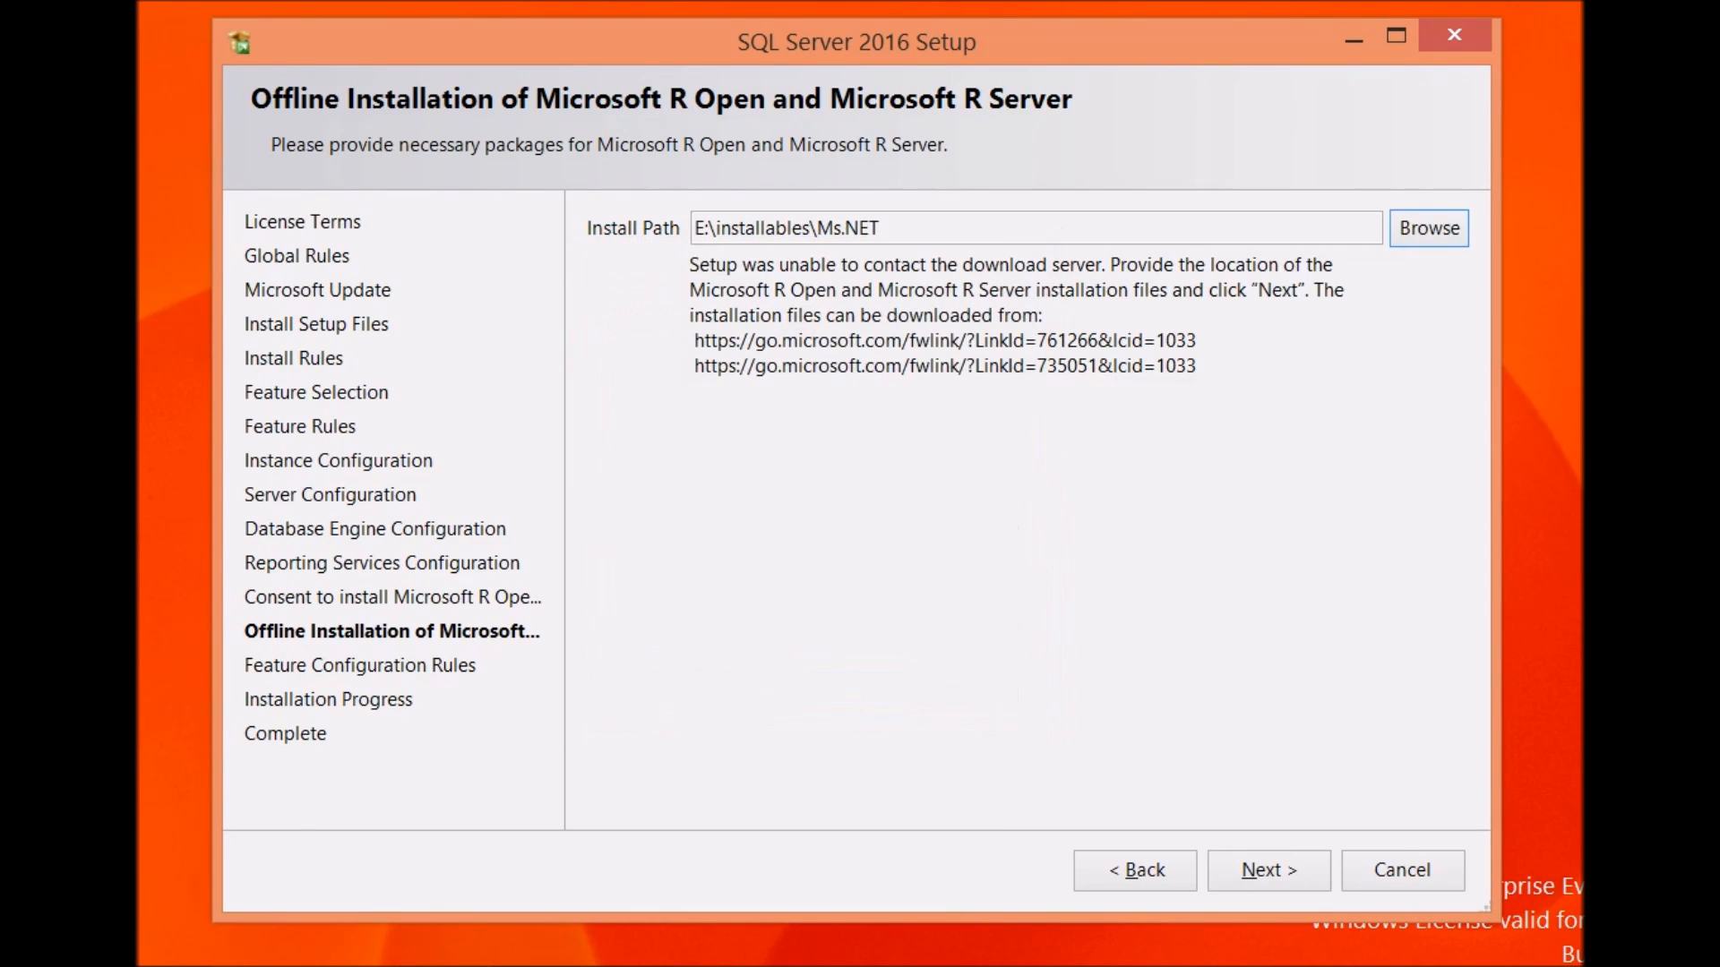
click(1250, 874)
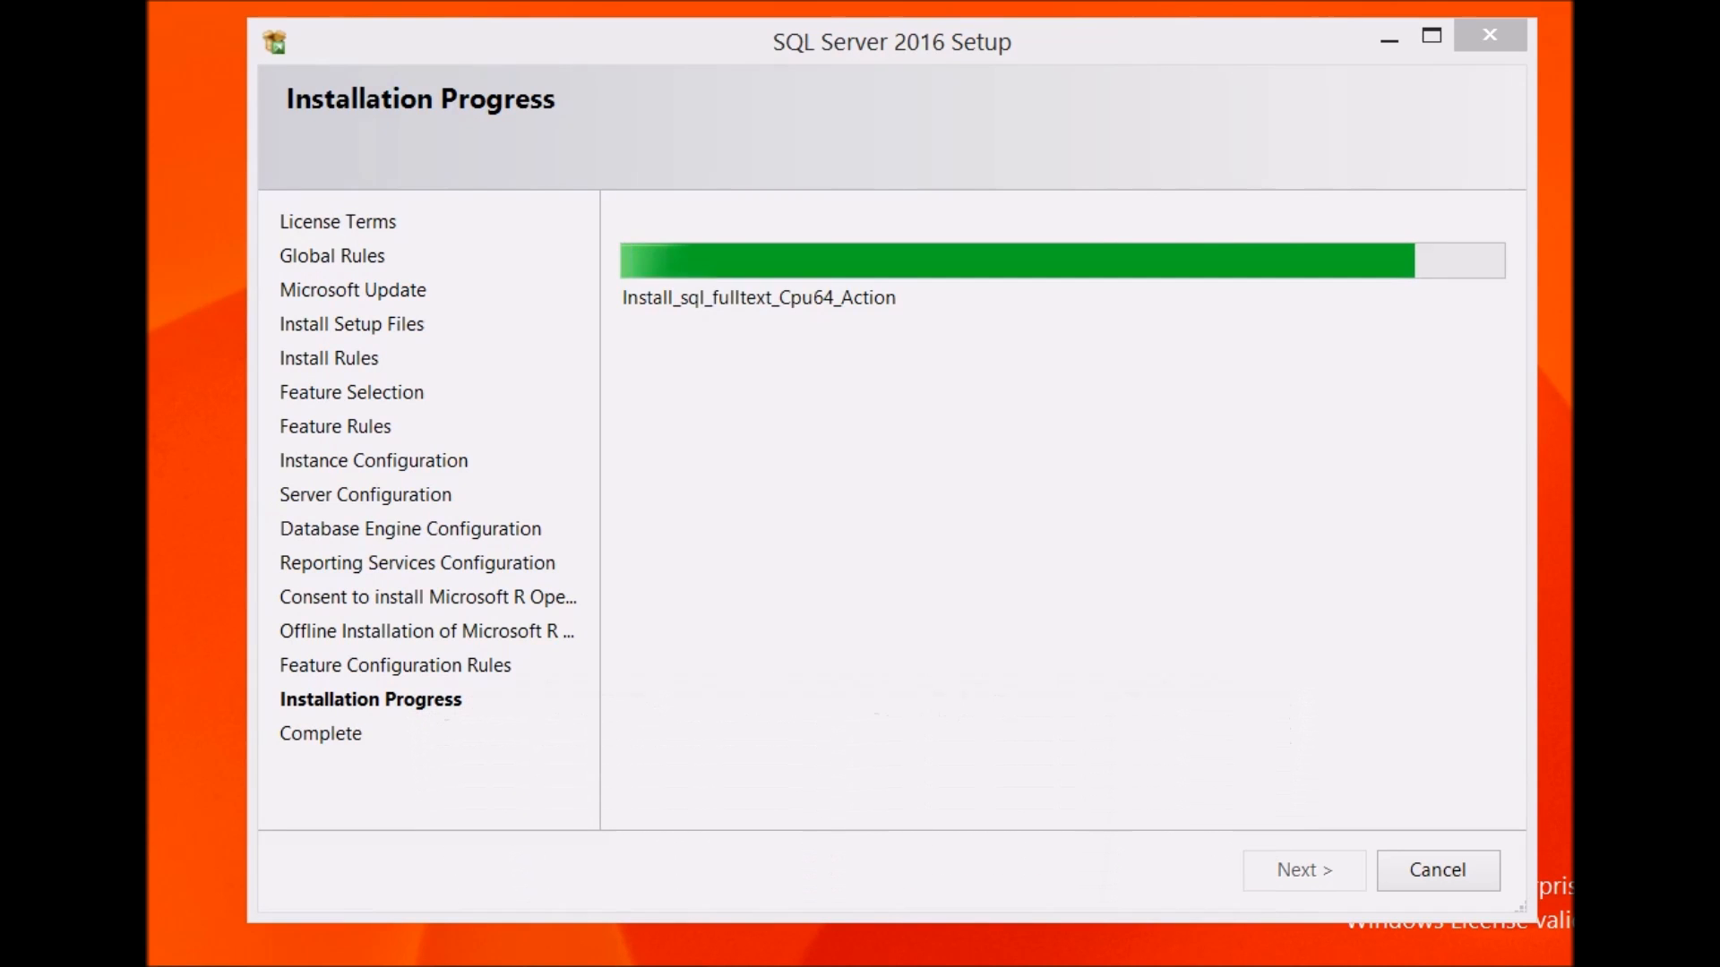
Step: Switch to the next desktop background several times while the installation runs
right_click(43, 474)
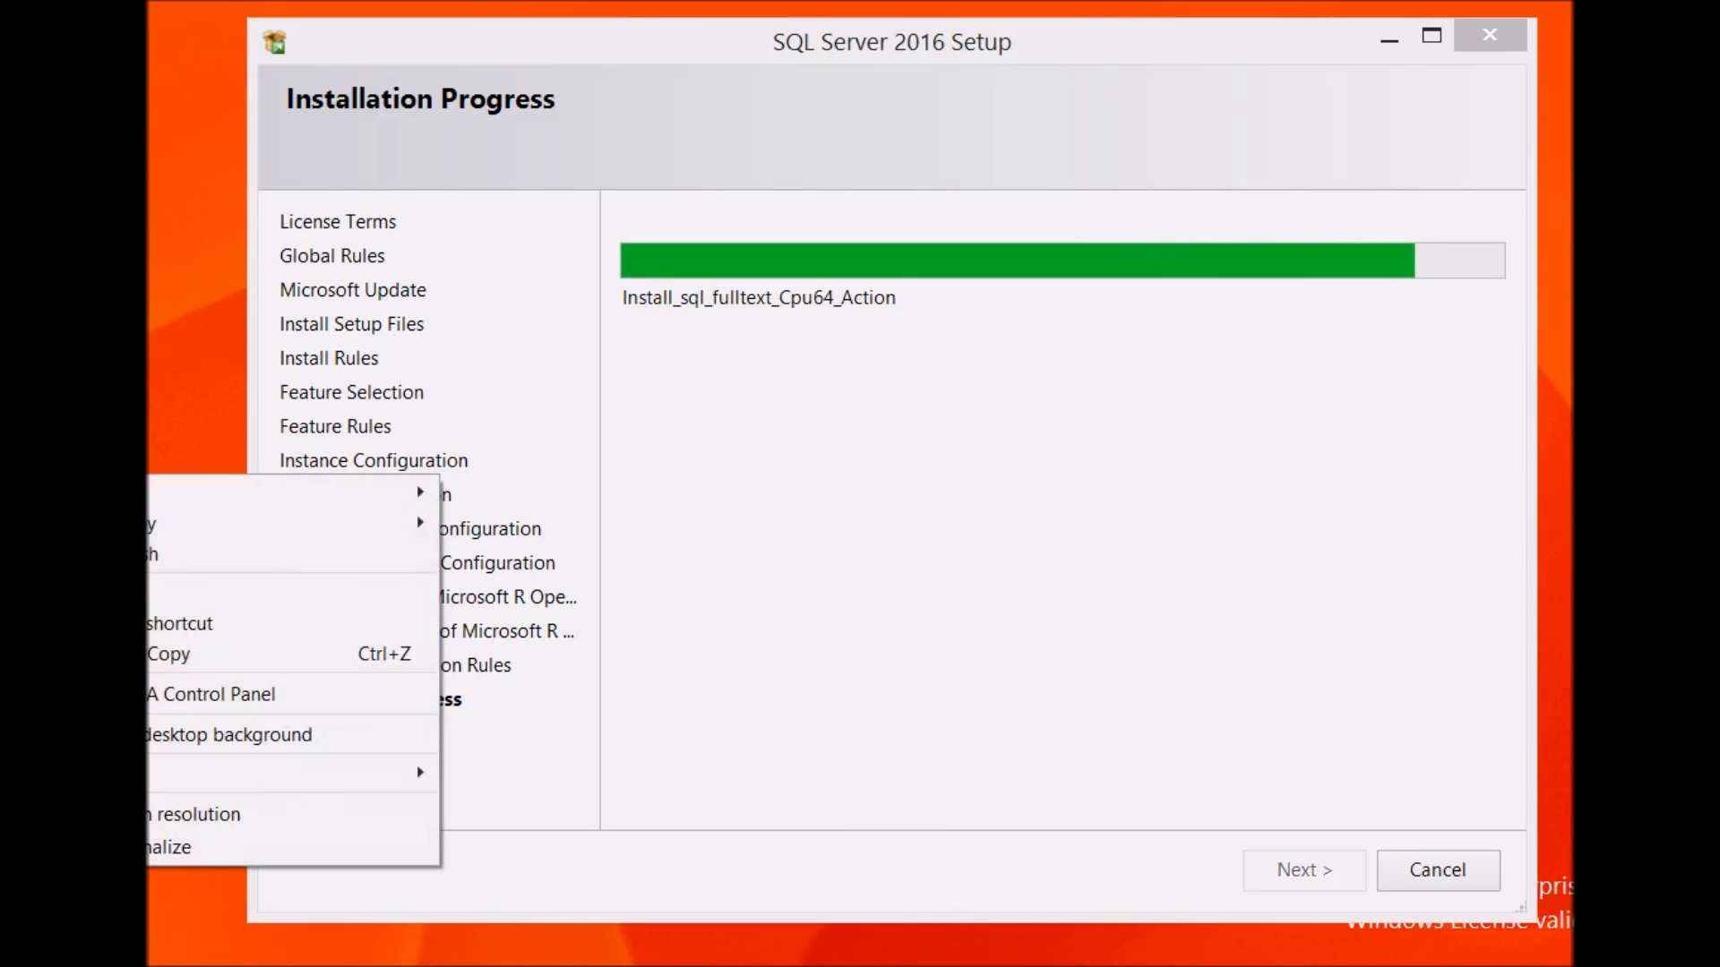
click(108, 733)
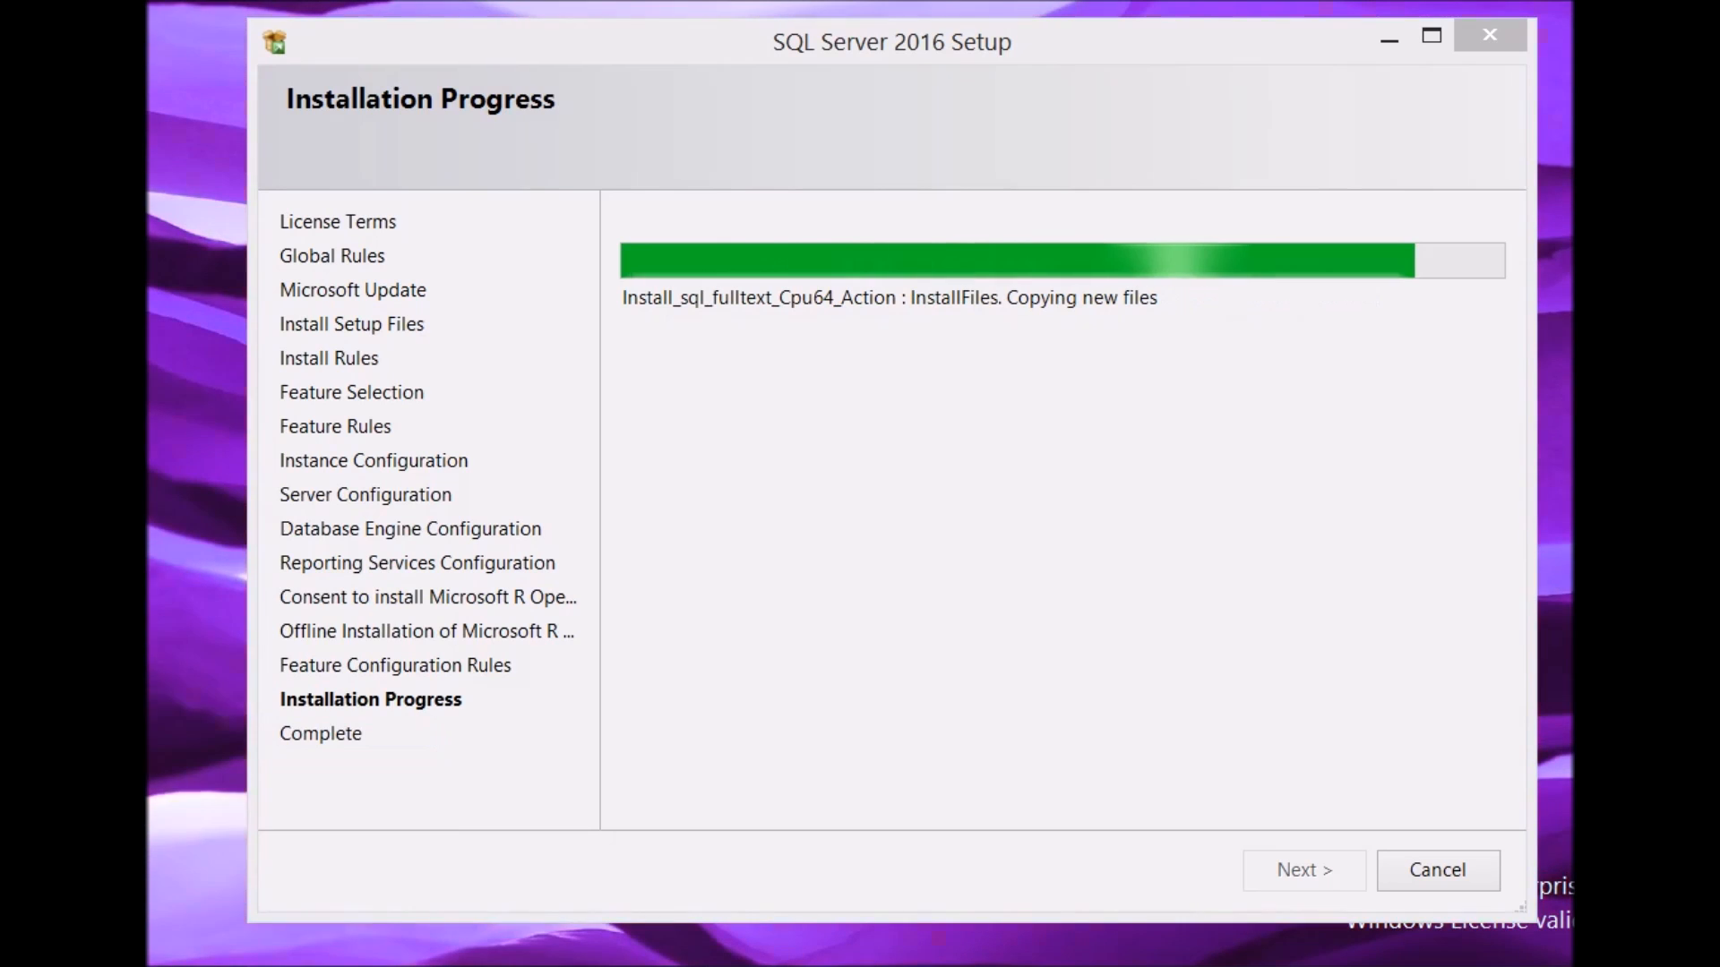
right_click(27, 548)
click(90, 806)
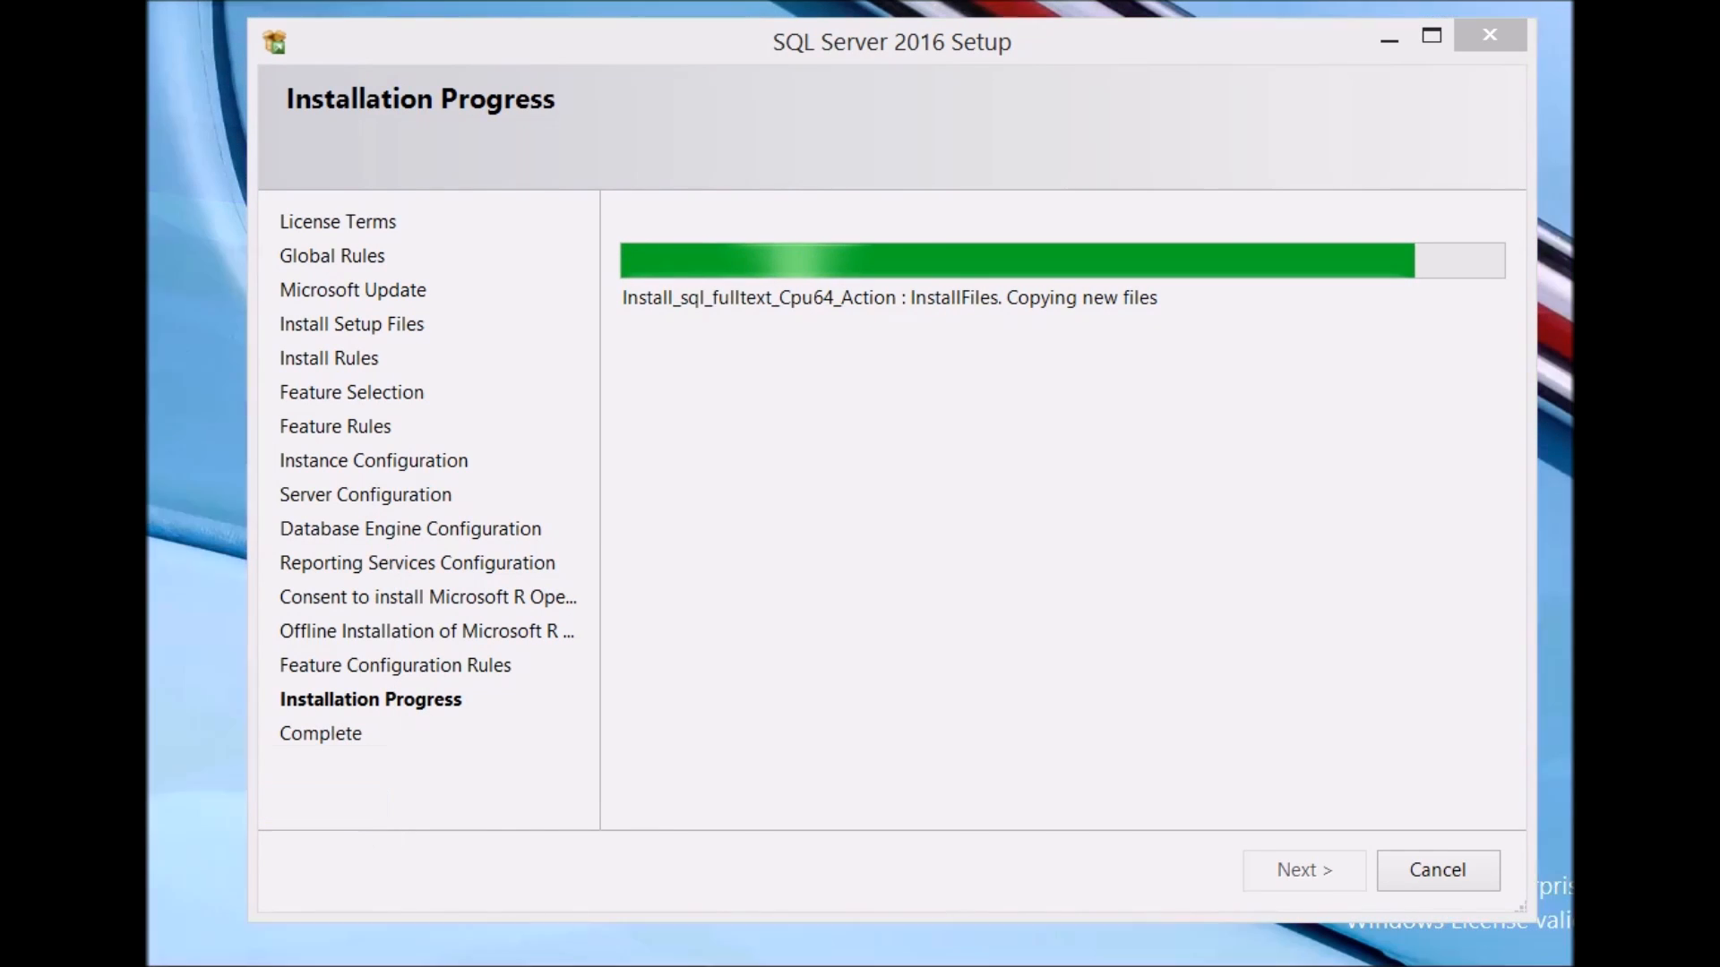
right_click(35, 540)
click(89, 798)
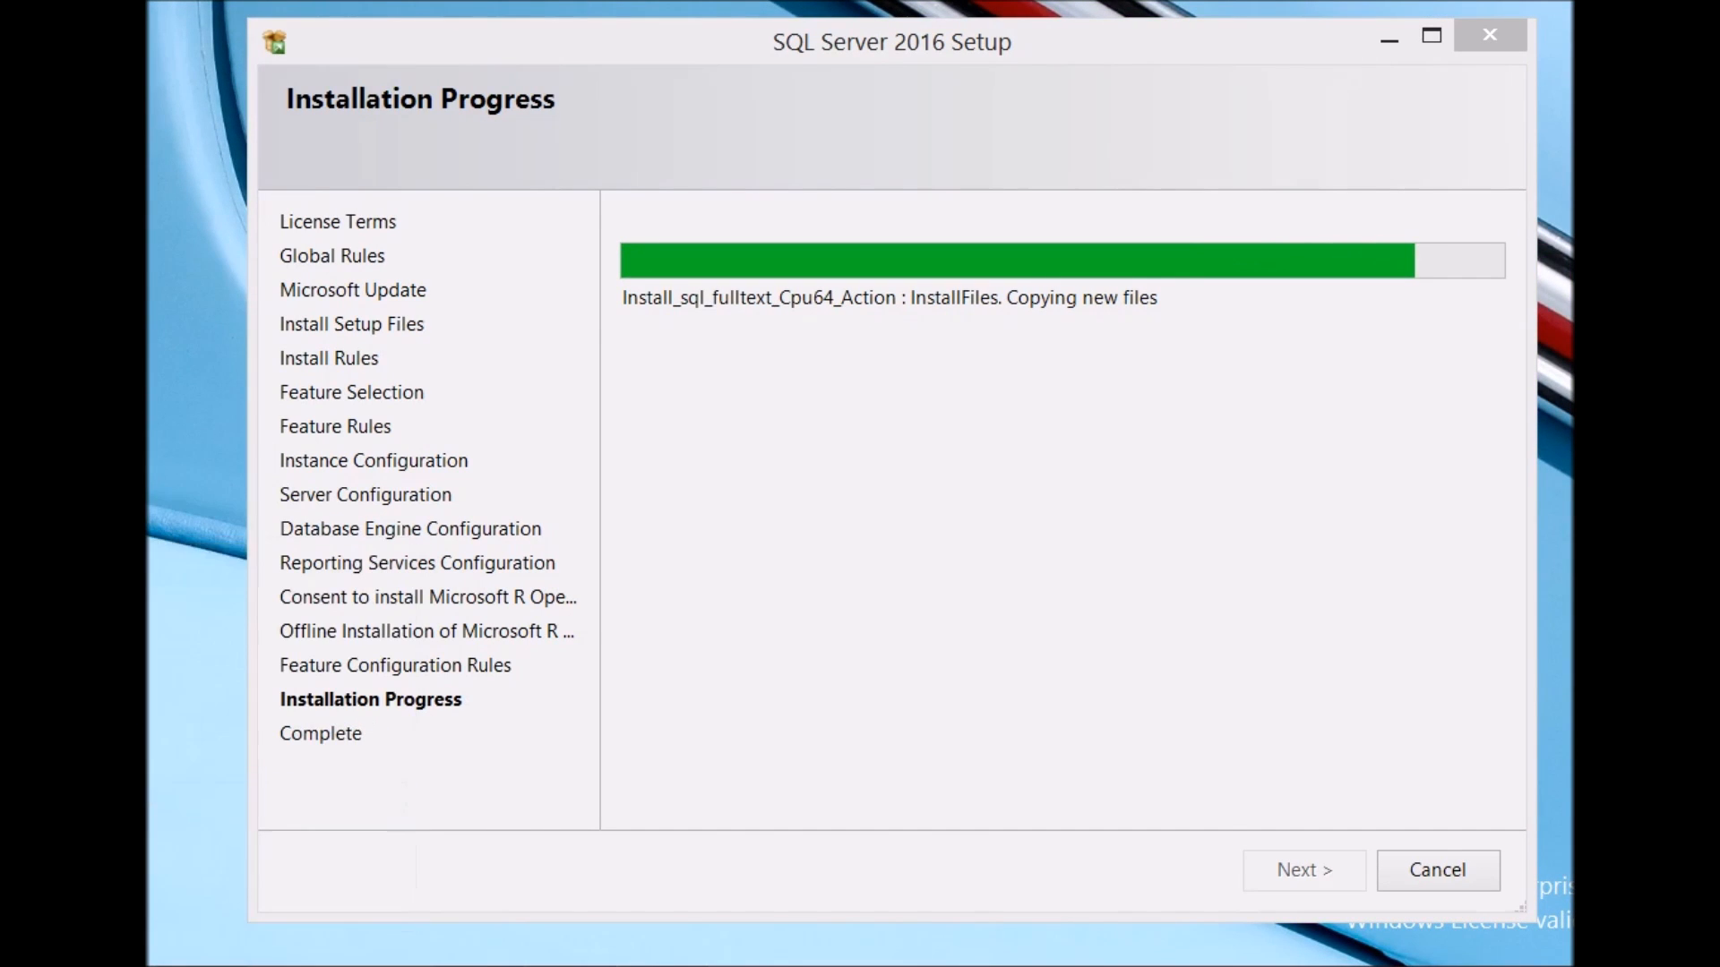
right_click(5, 590)
click(201, 458)
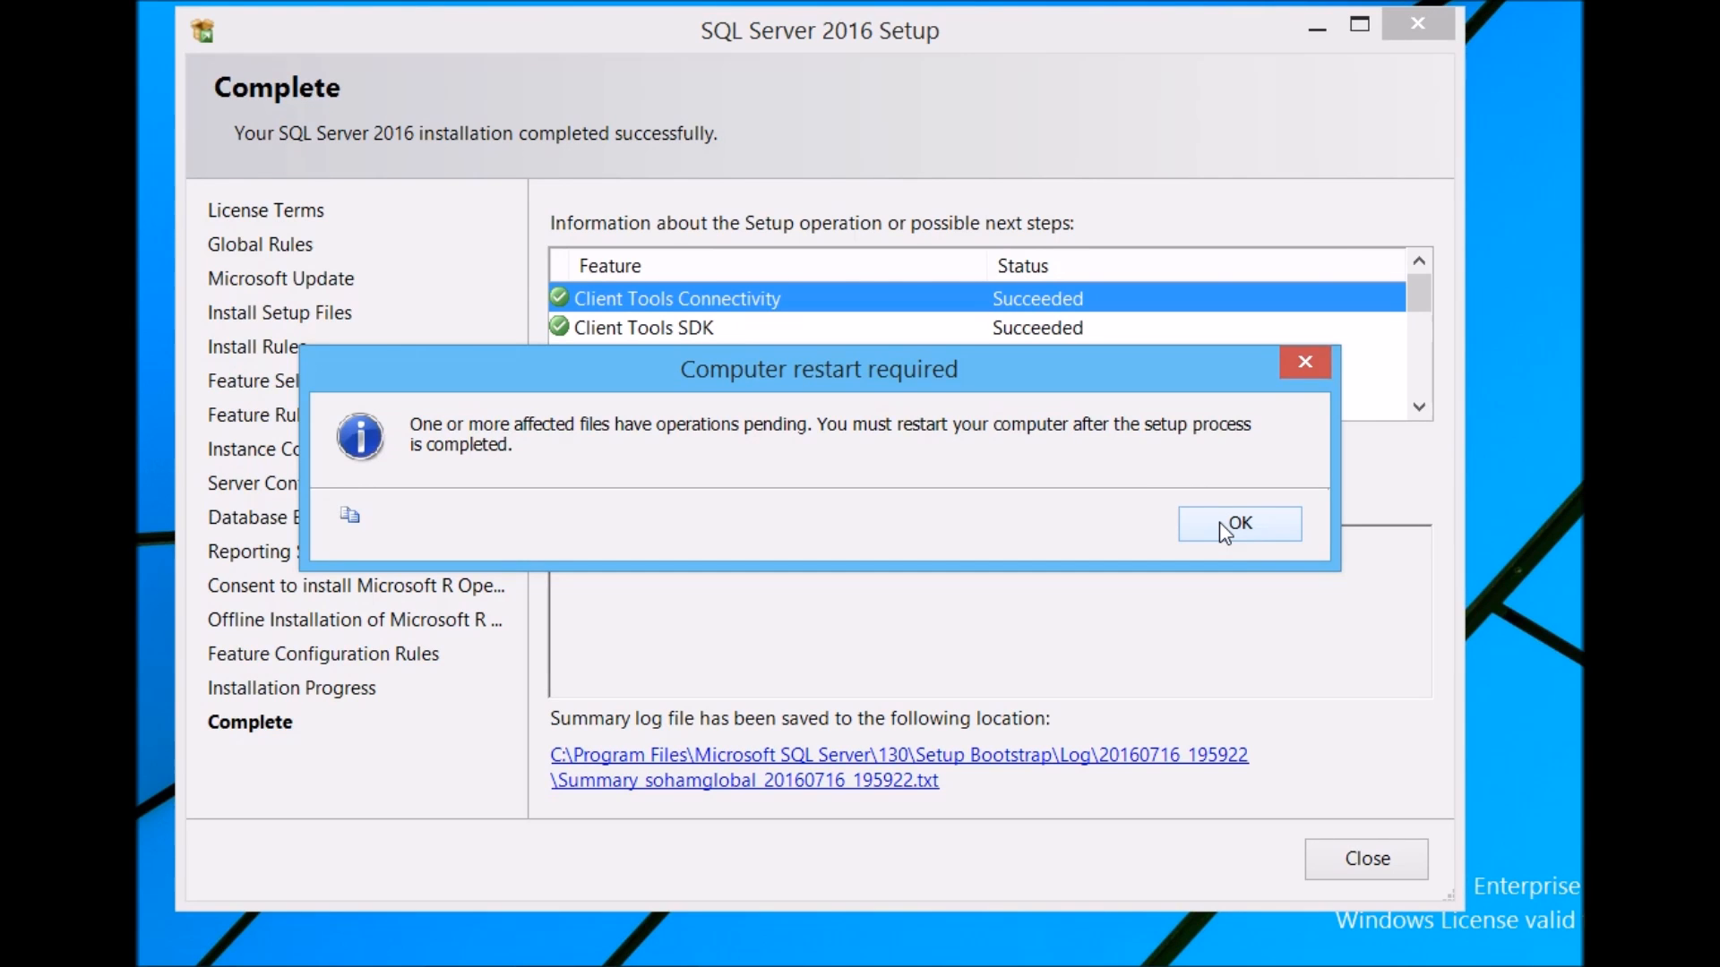
Step: Dismiss the restart notice, review the feature status list, and close the setup wizard
click(1218, 523)
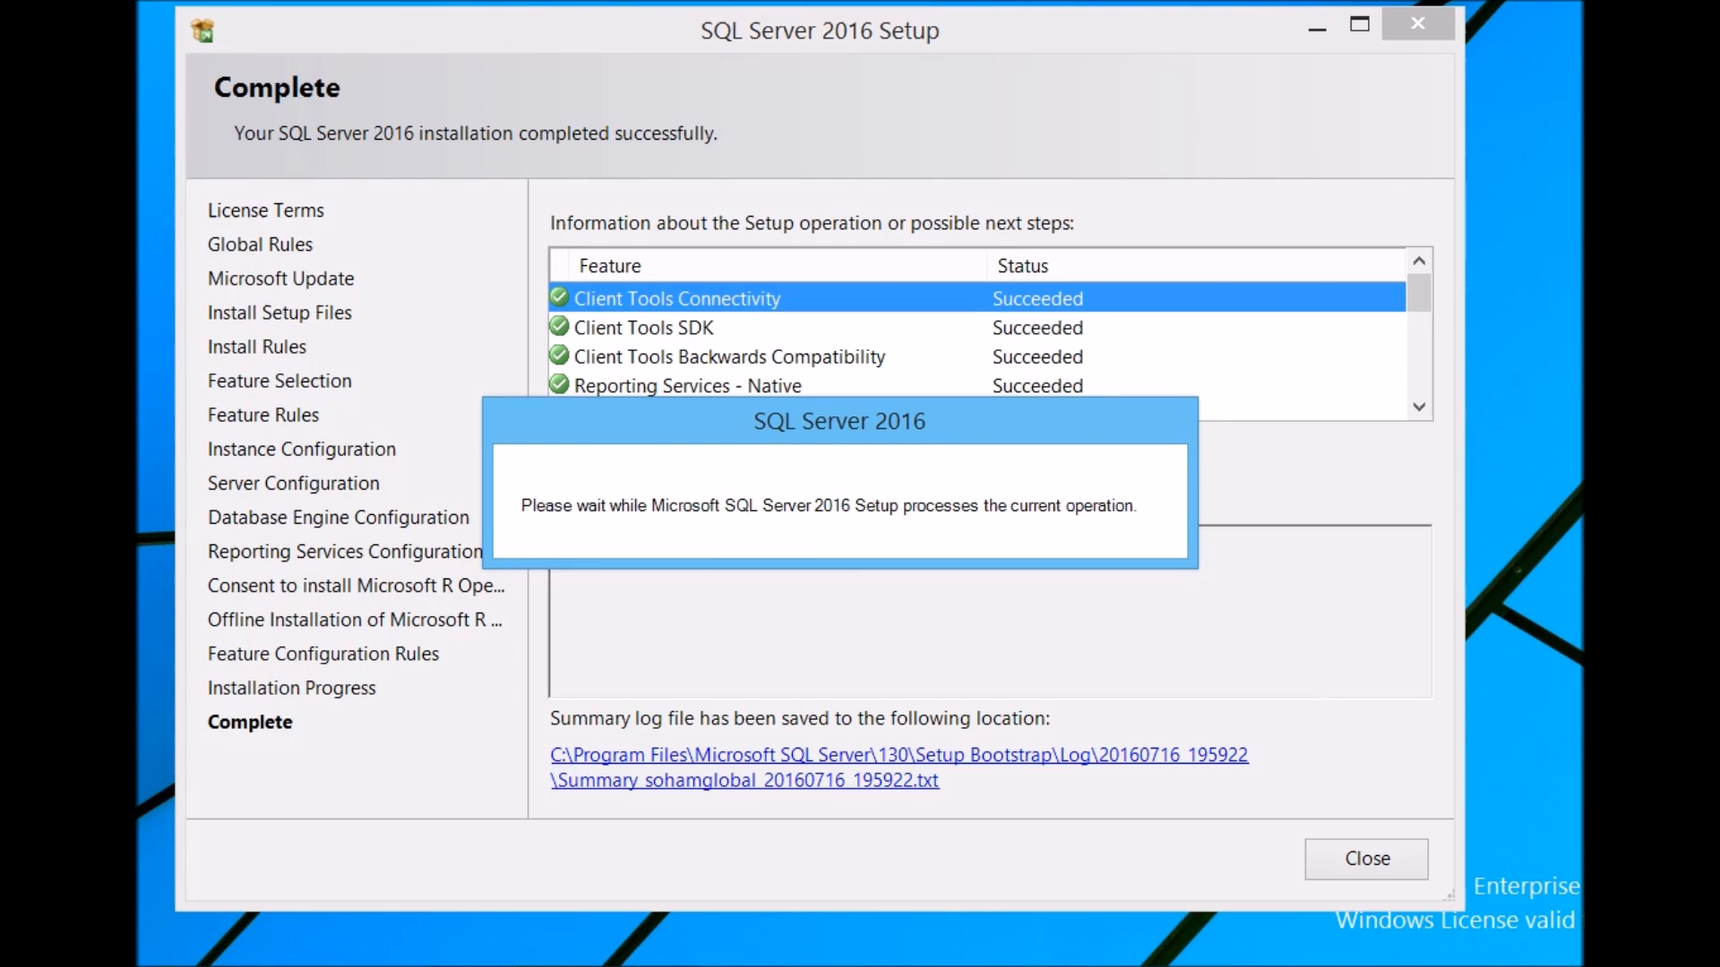
mouse_move(1418, 300)
mouse_down()
mouse_move(1421, 394)
mouse_move(1426, 333)
mouse_up()
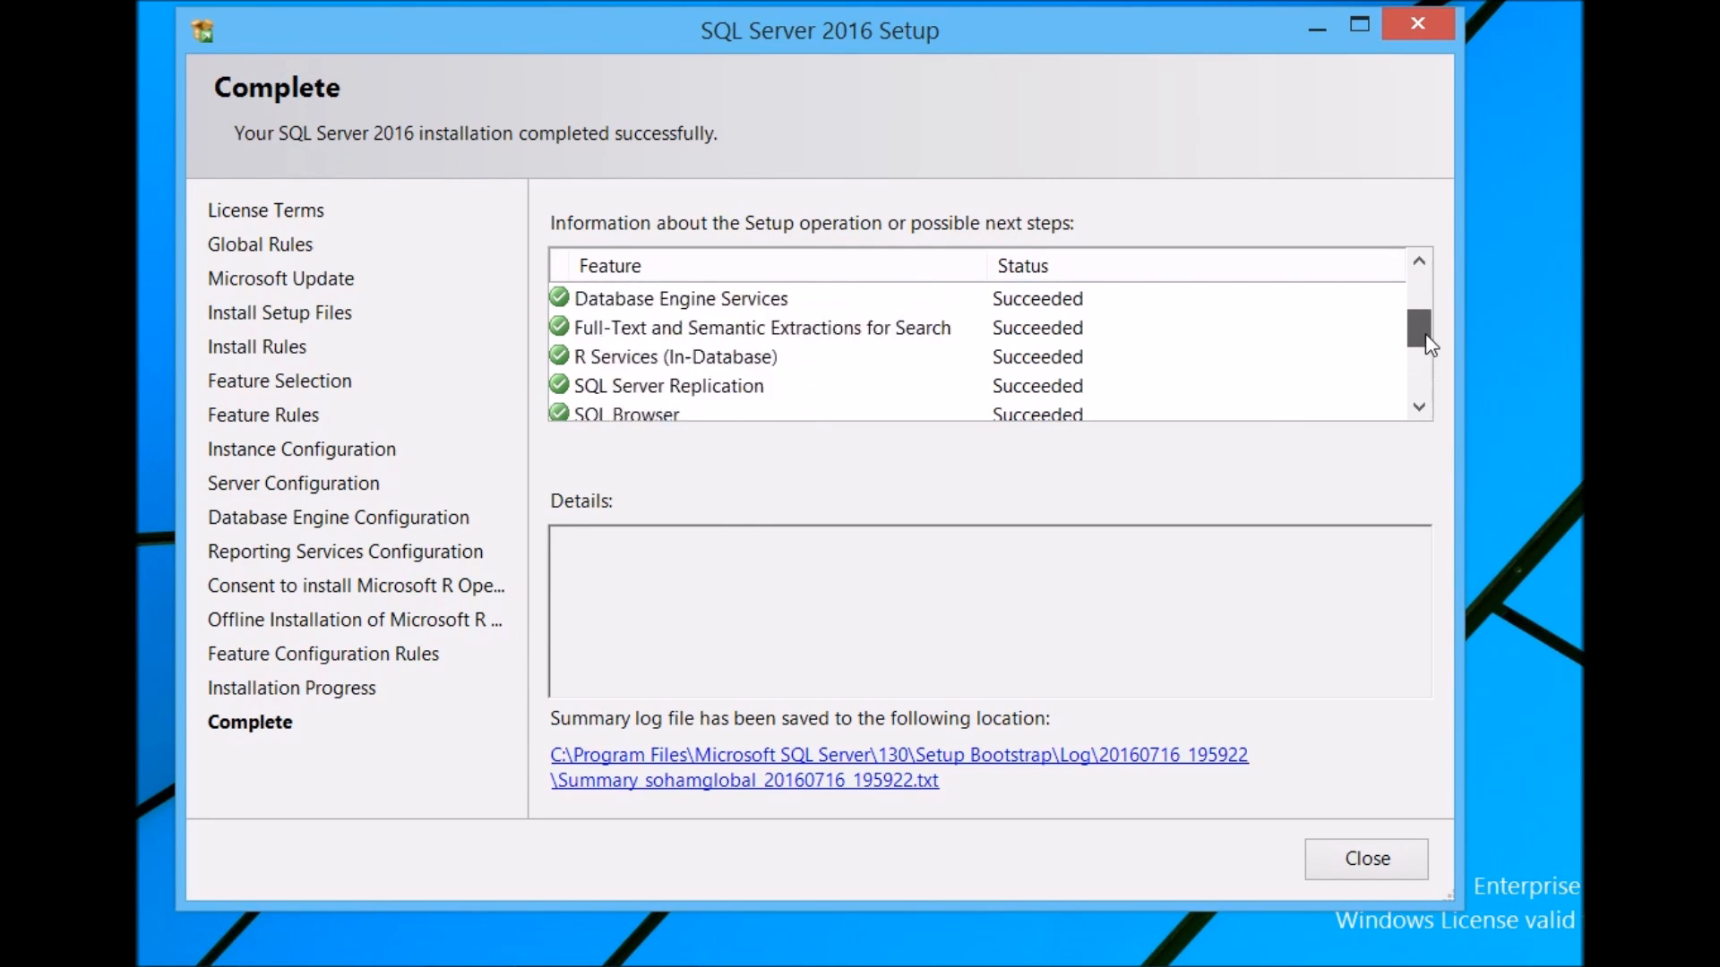
key(Home)
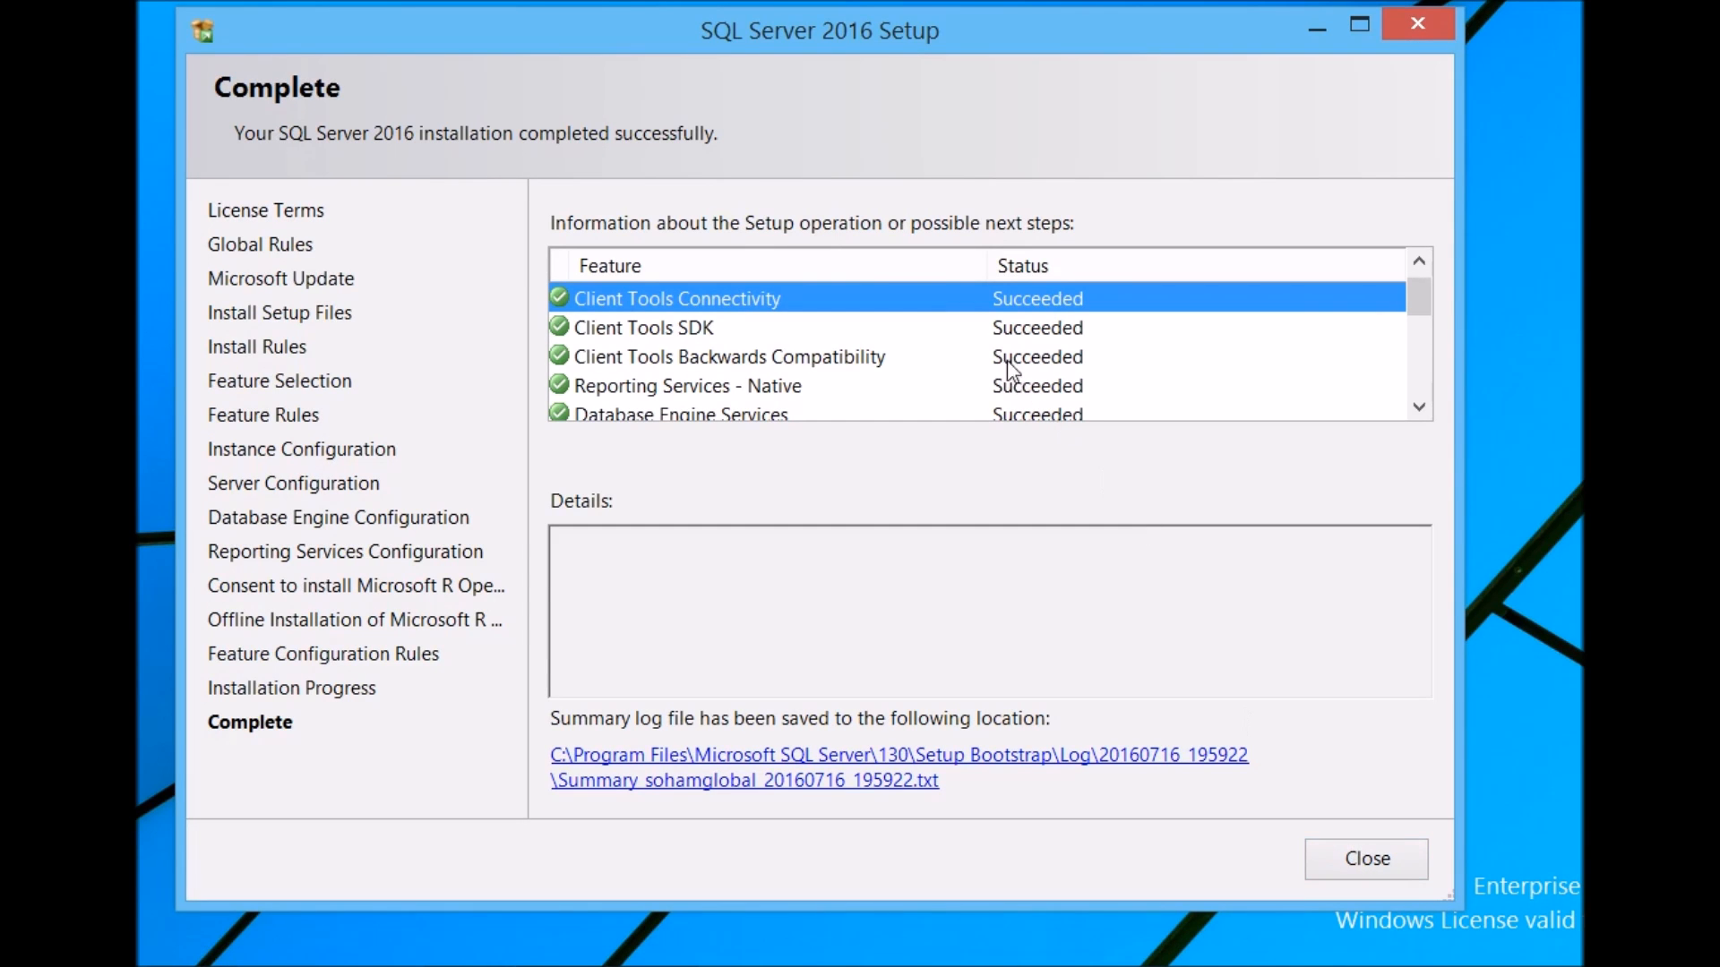
click(1351, 858)
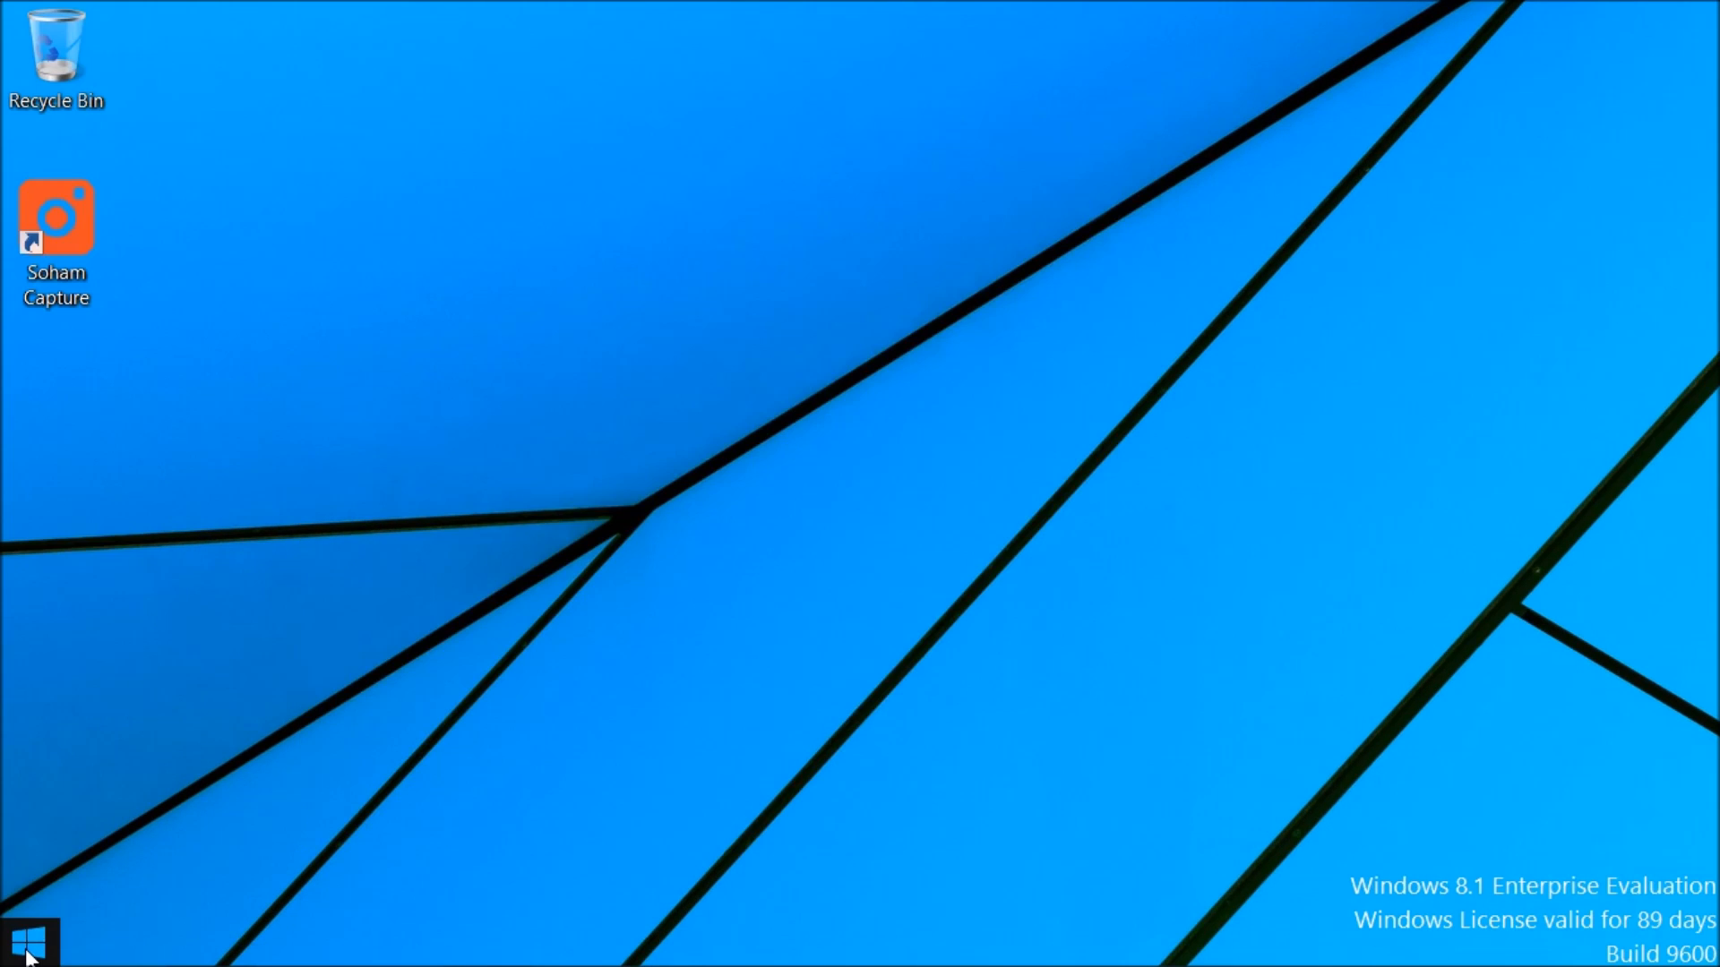
Step: Search the installed apps for SQL, then return to the desktop
click(18, 936)
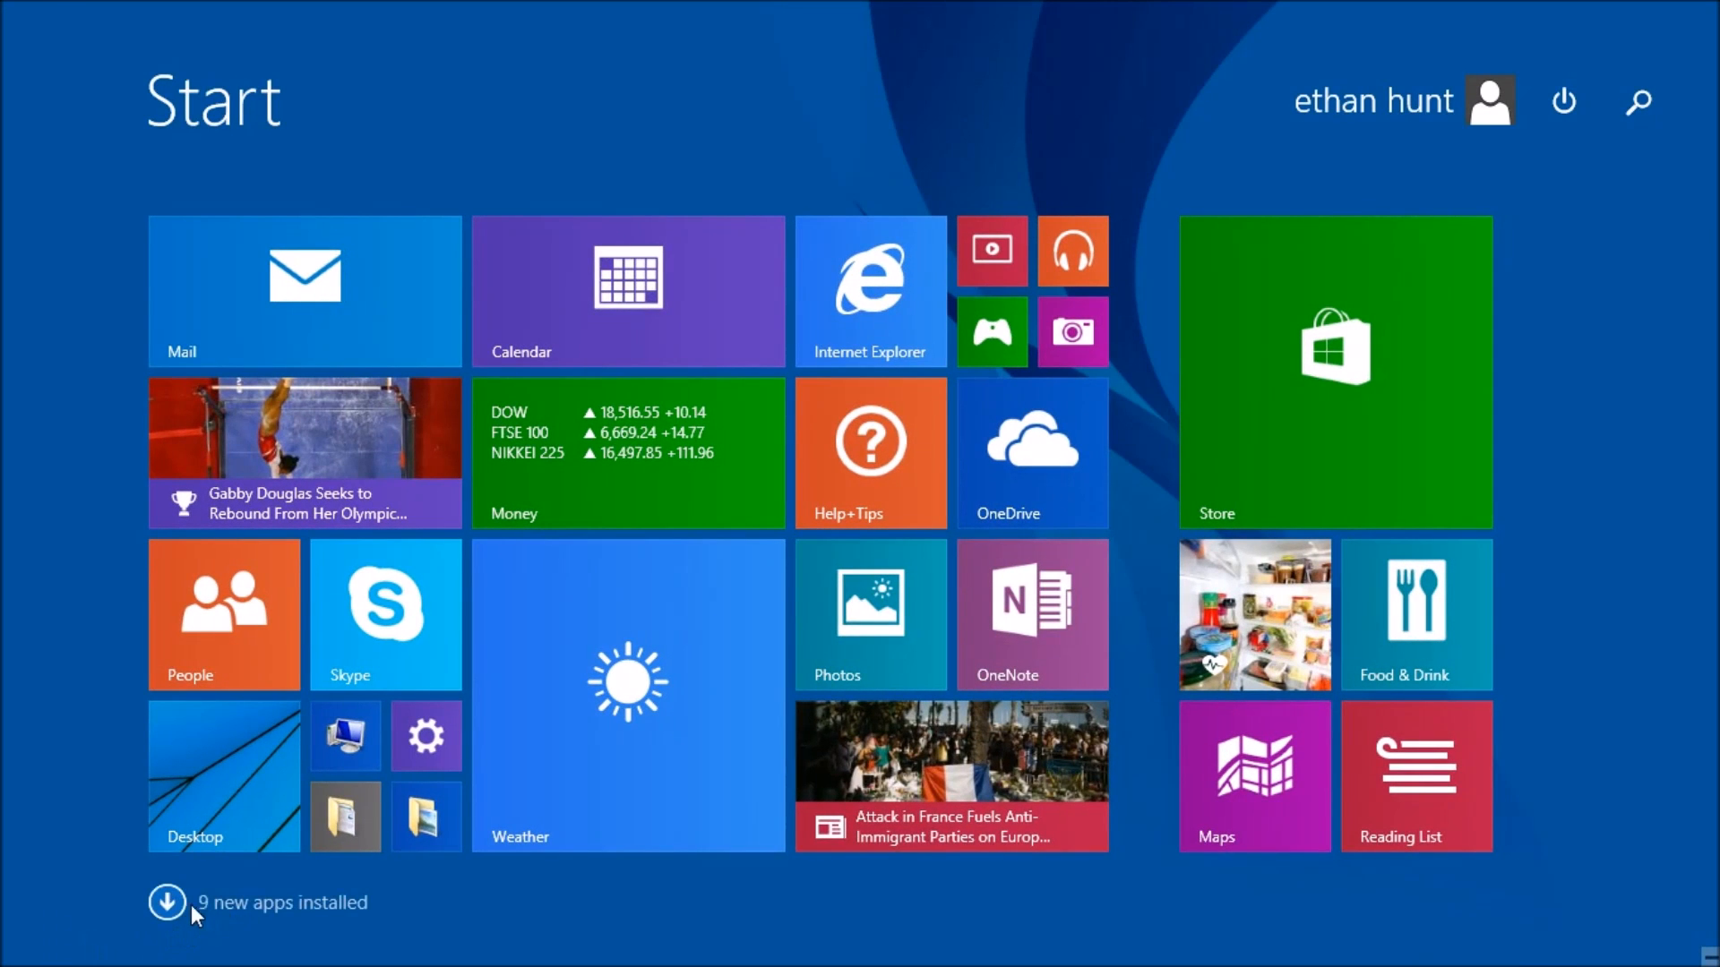
click(172, 904)
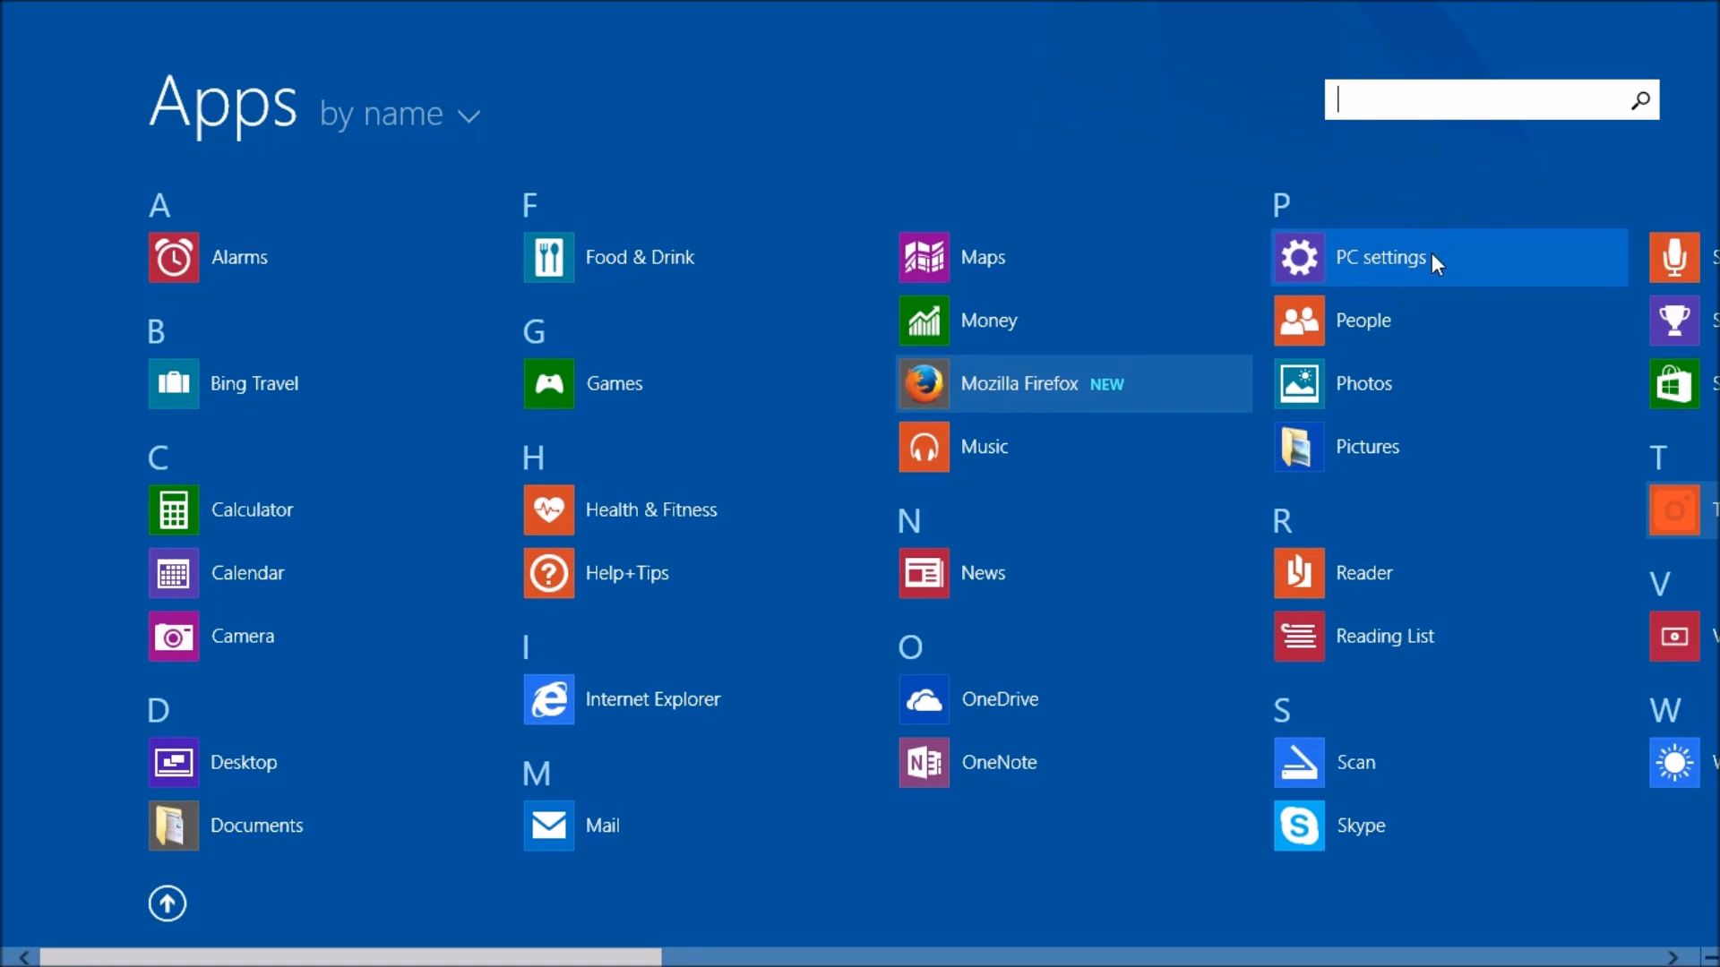
text(SQL)
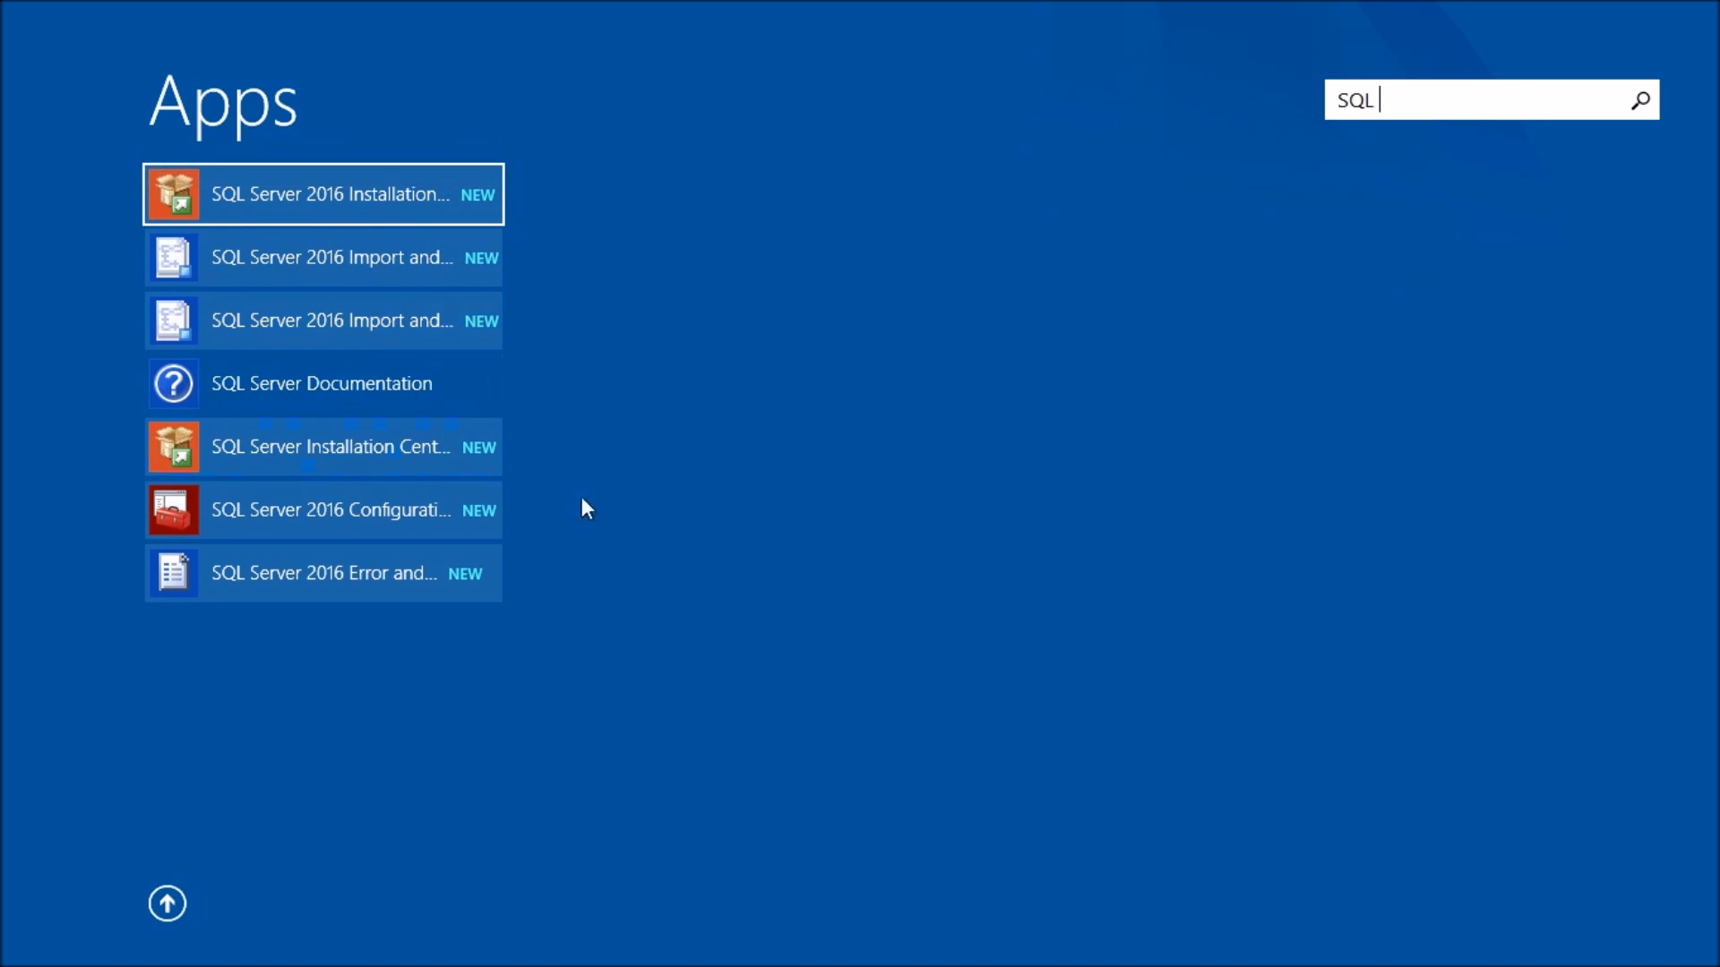
click(176, 904)
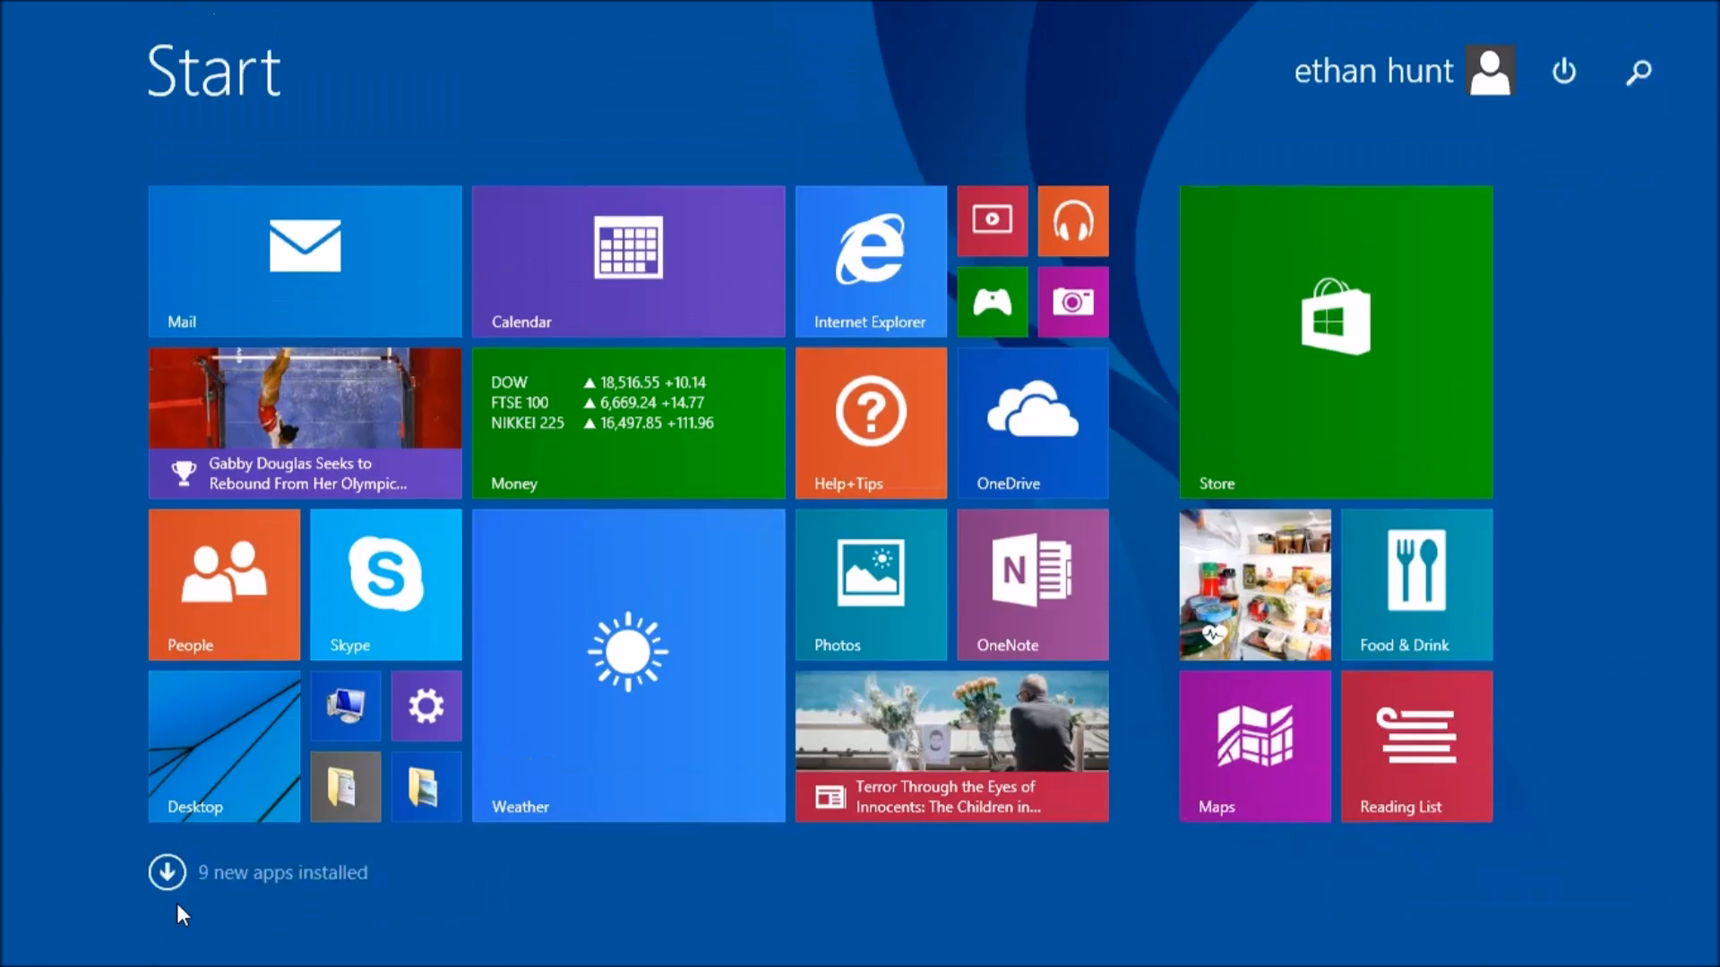
click(219, 812)
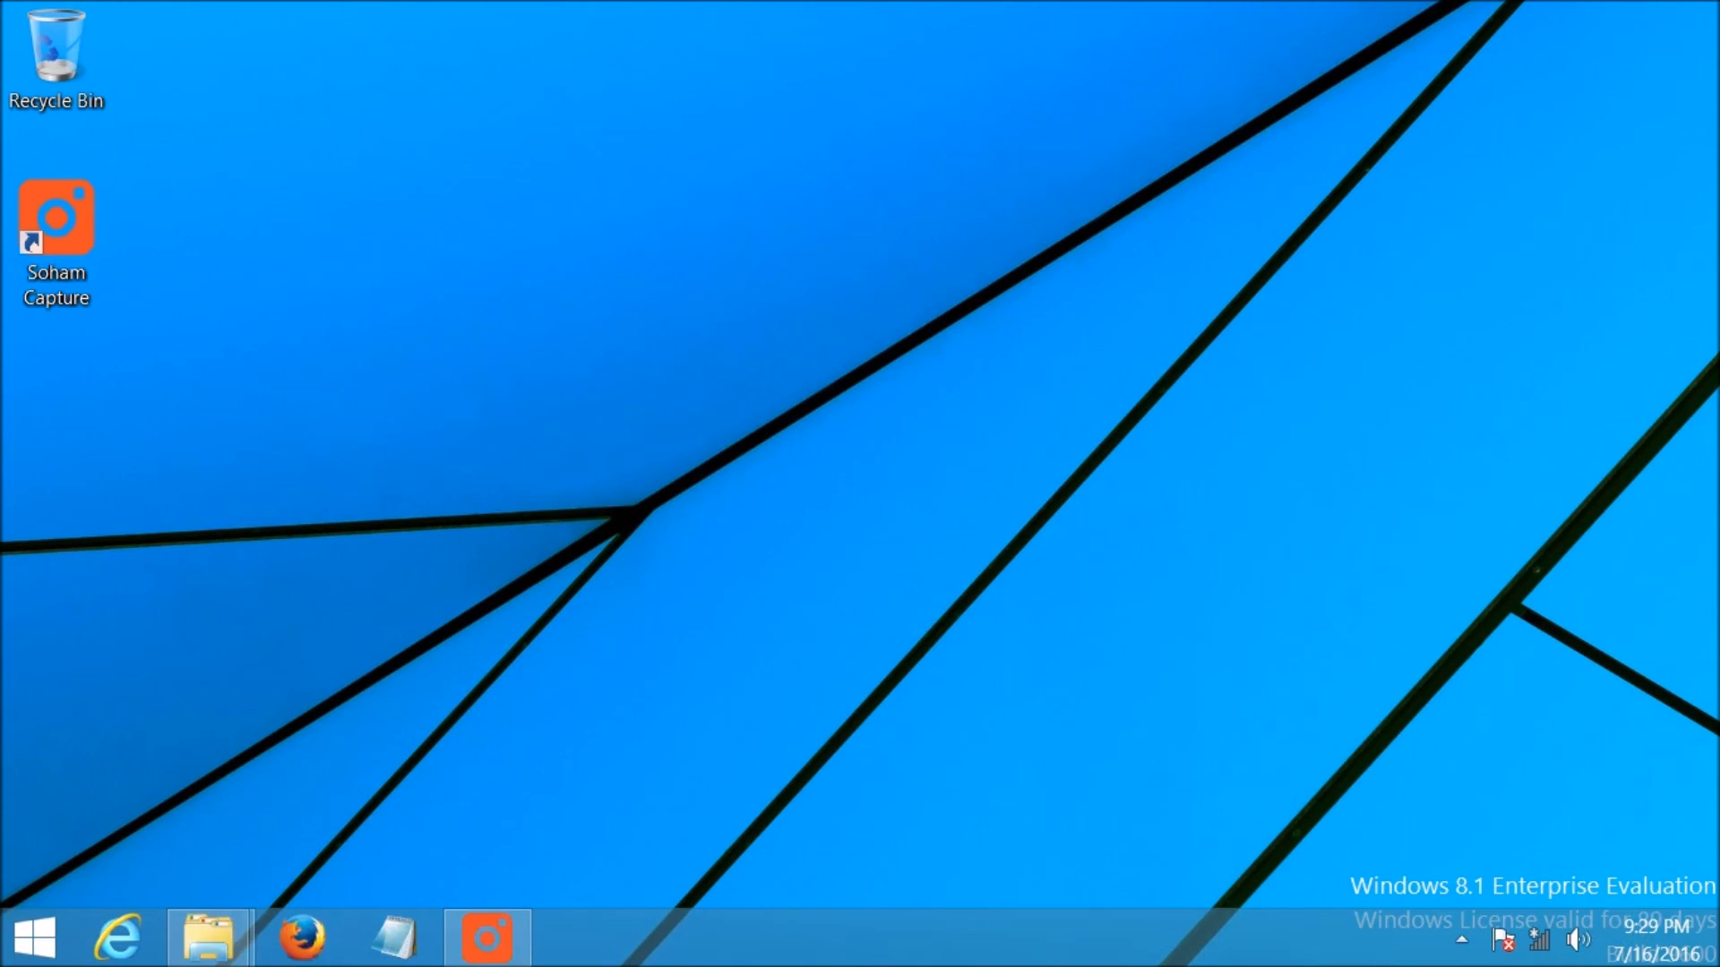
Step: Open the Install SQL Server Management Tools link from the SQL Server Installation Center
mouse_move(210, 938)
click(472, 766)
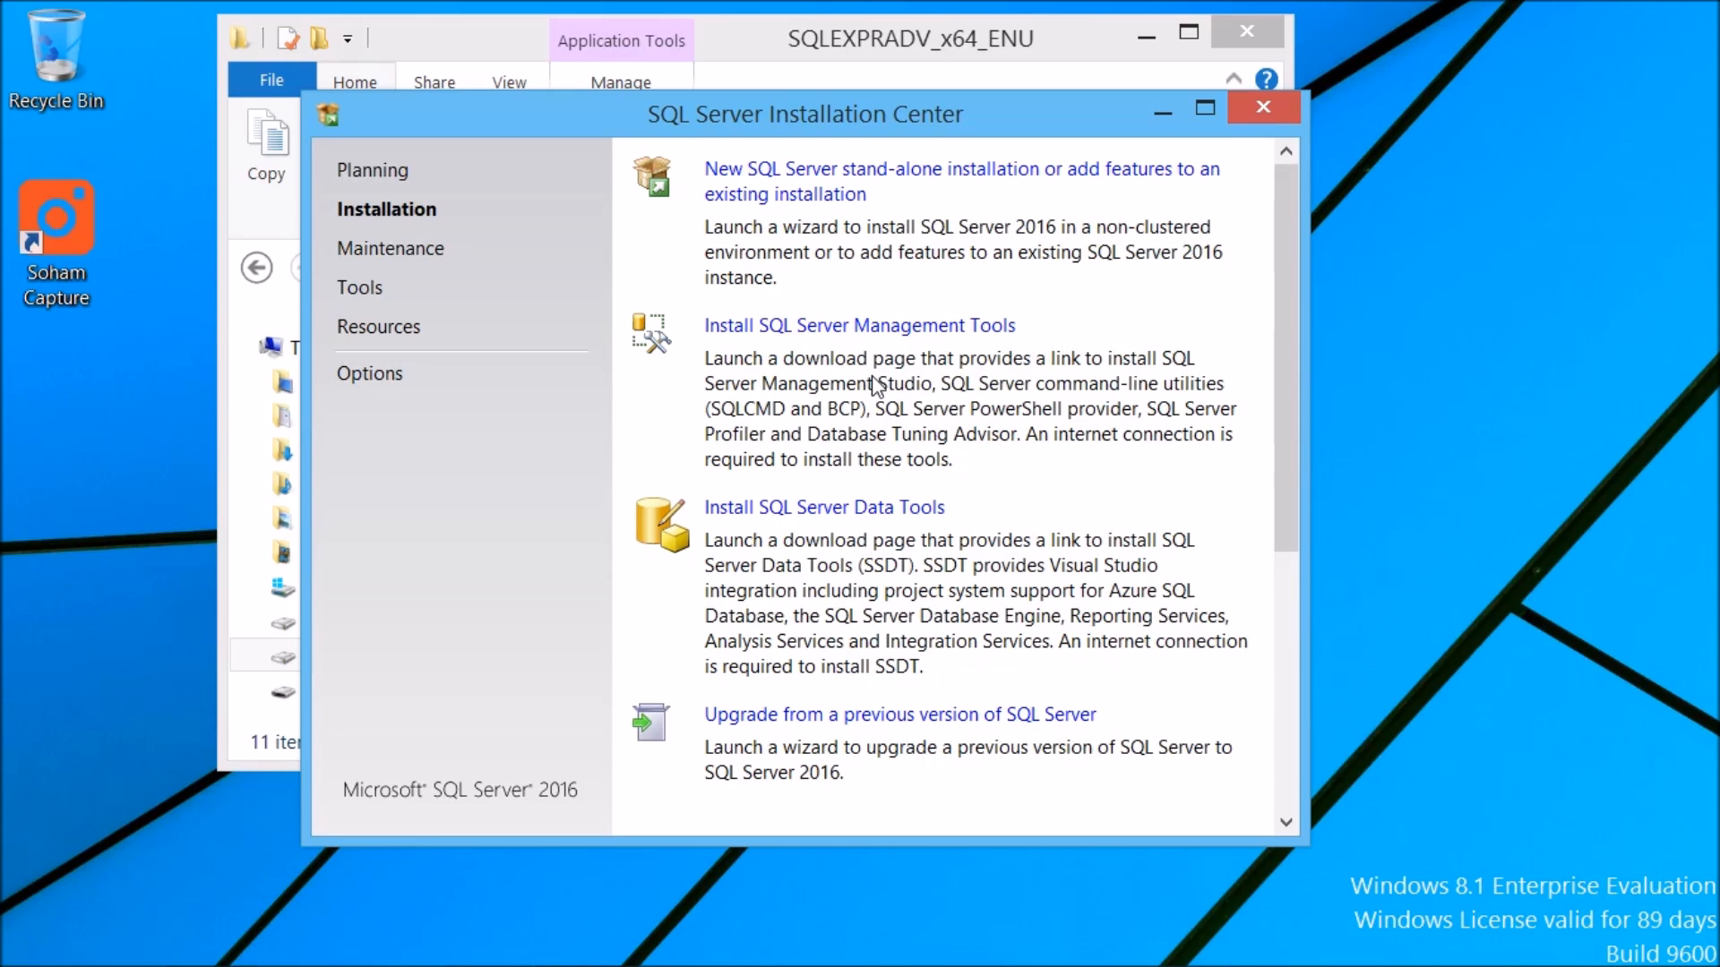
click(842, 328)
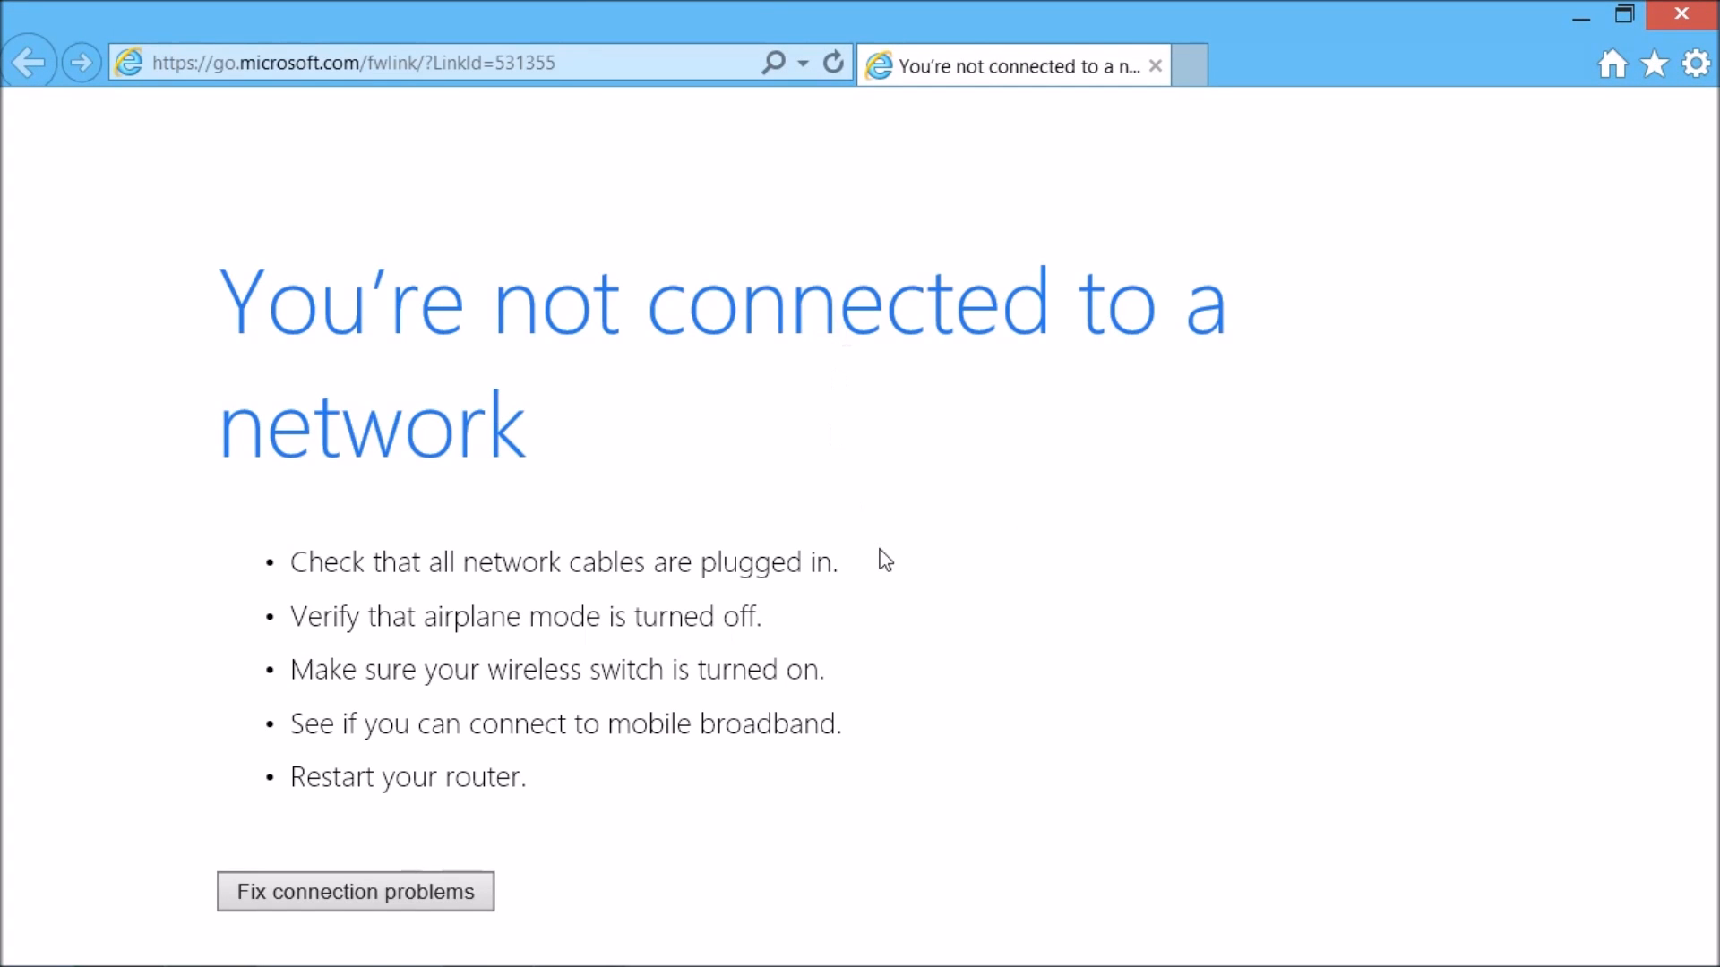
Step: Connect to the SOHAM wireless network and reload the Management Tools download page
click(588, 62)
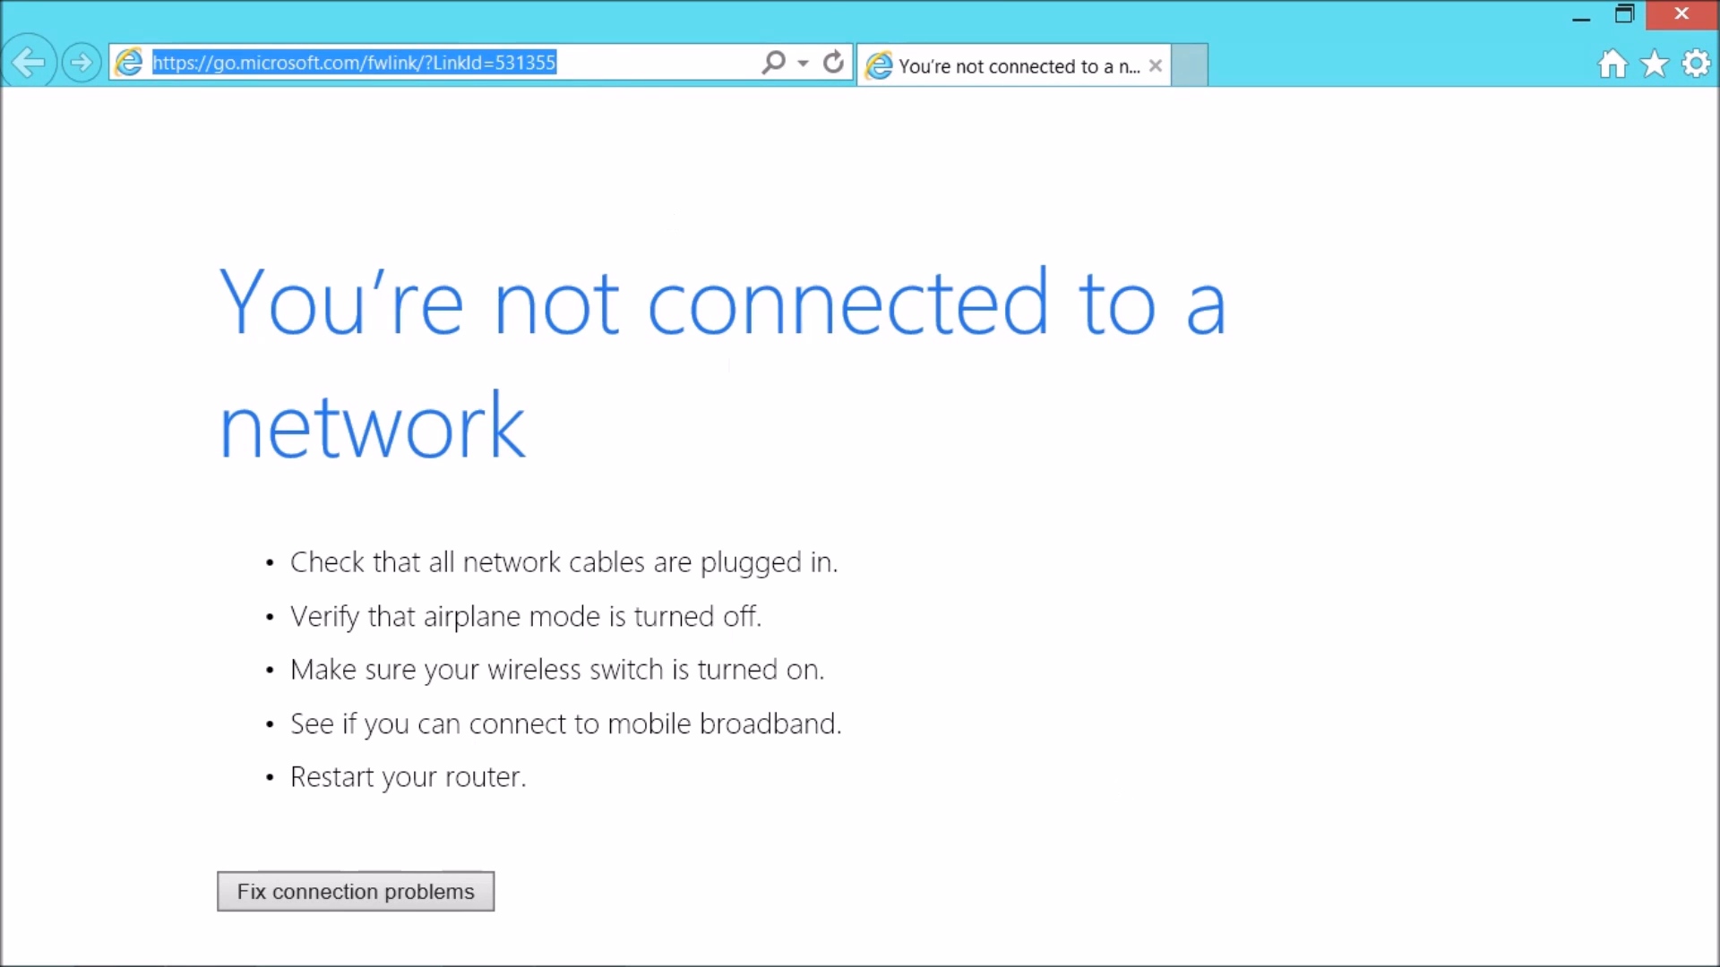
click(1535, 954)
click(1424, 260)
click(1615, 421)
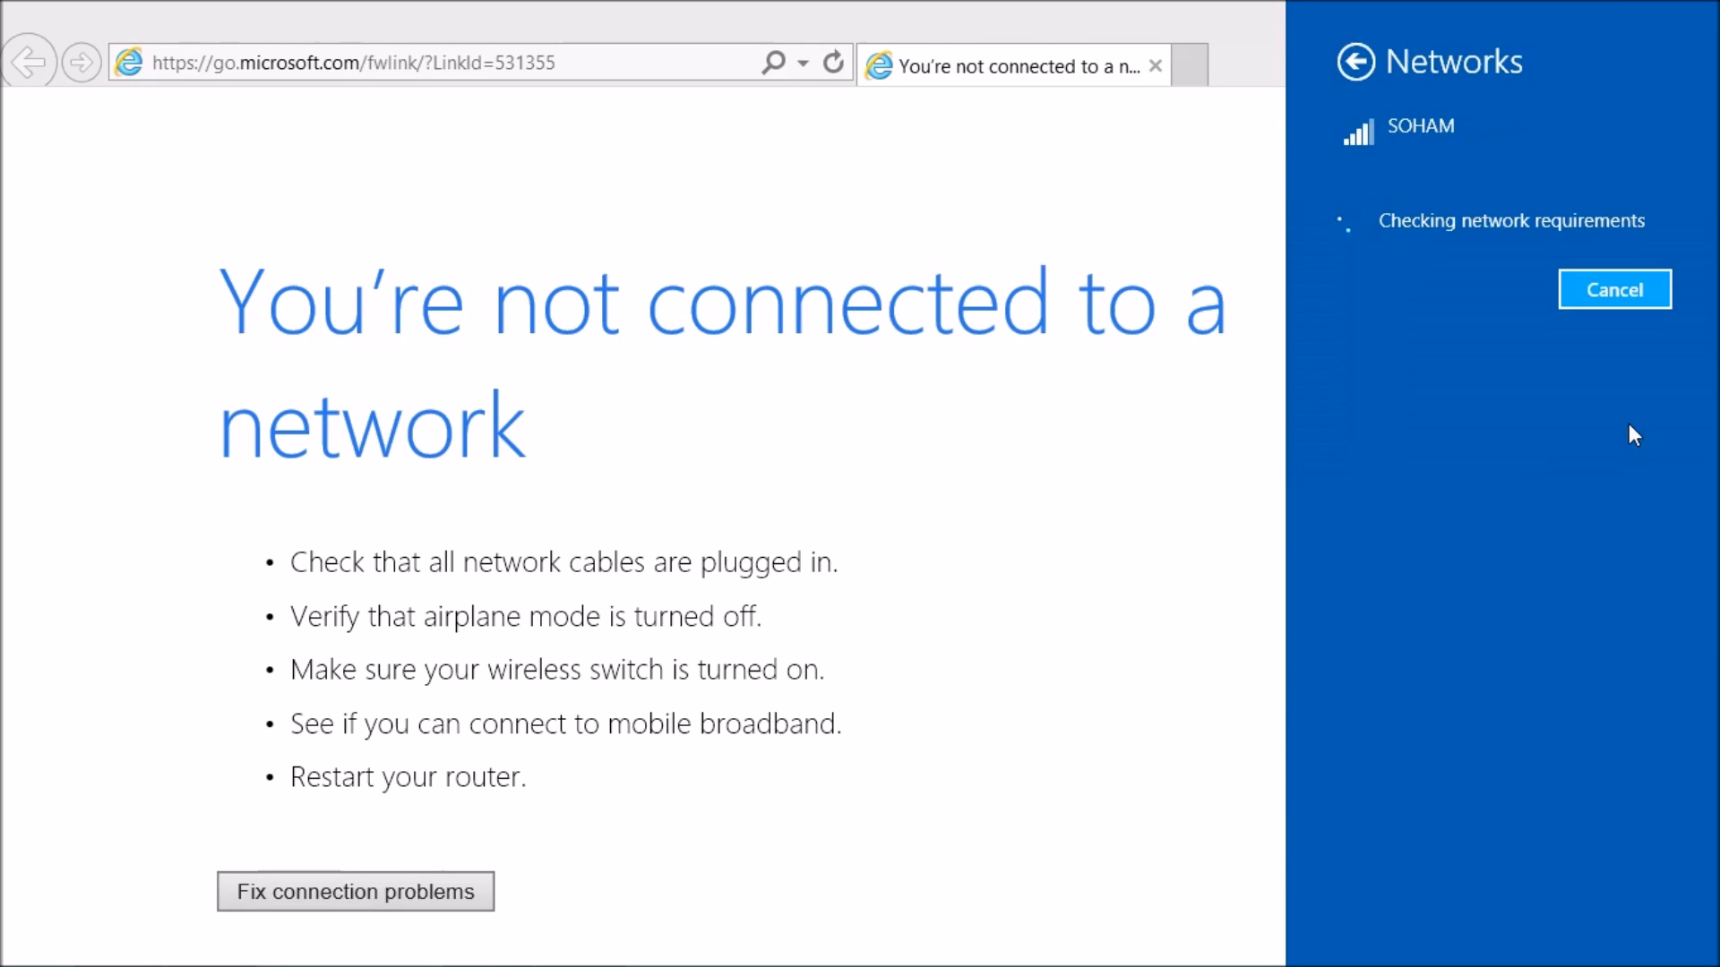
click(1024, 608)
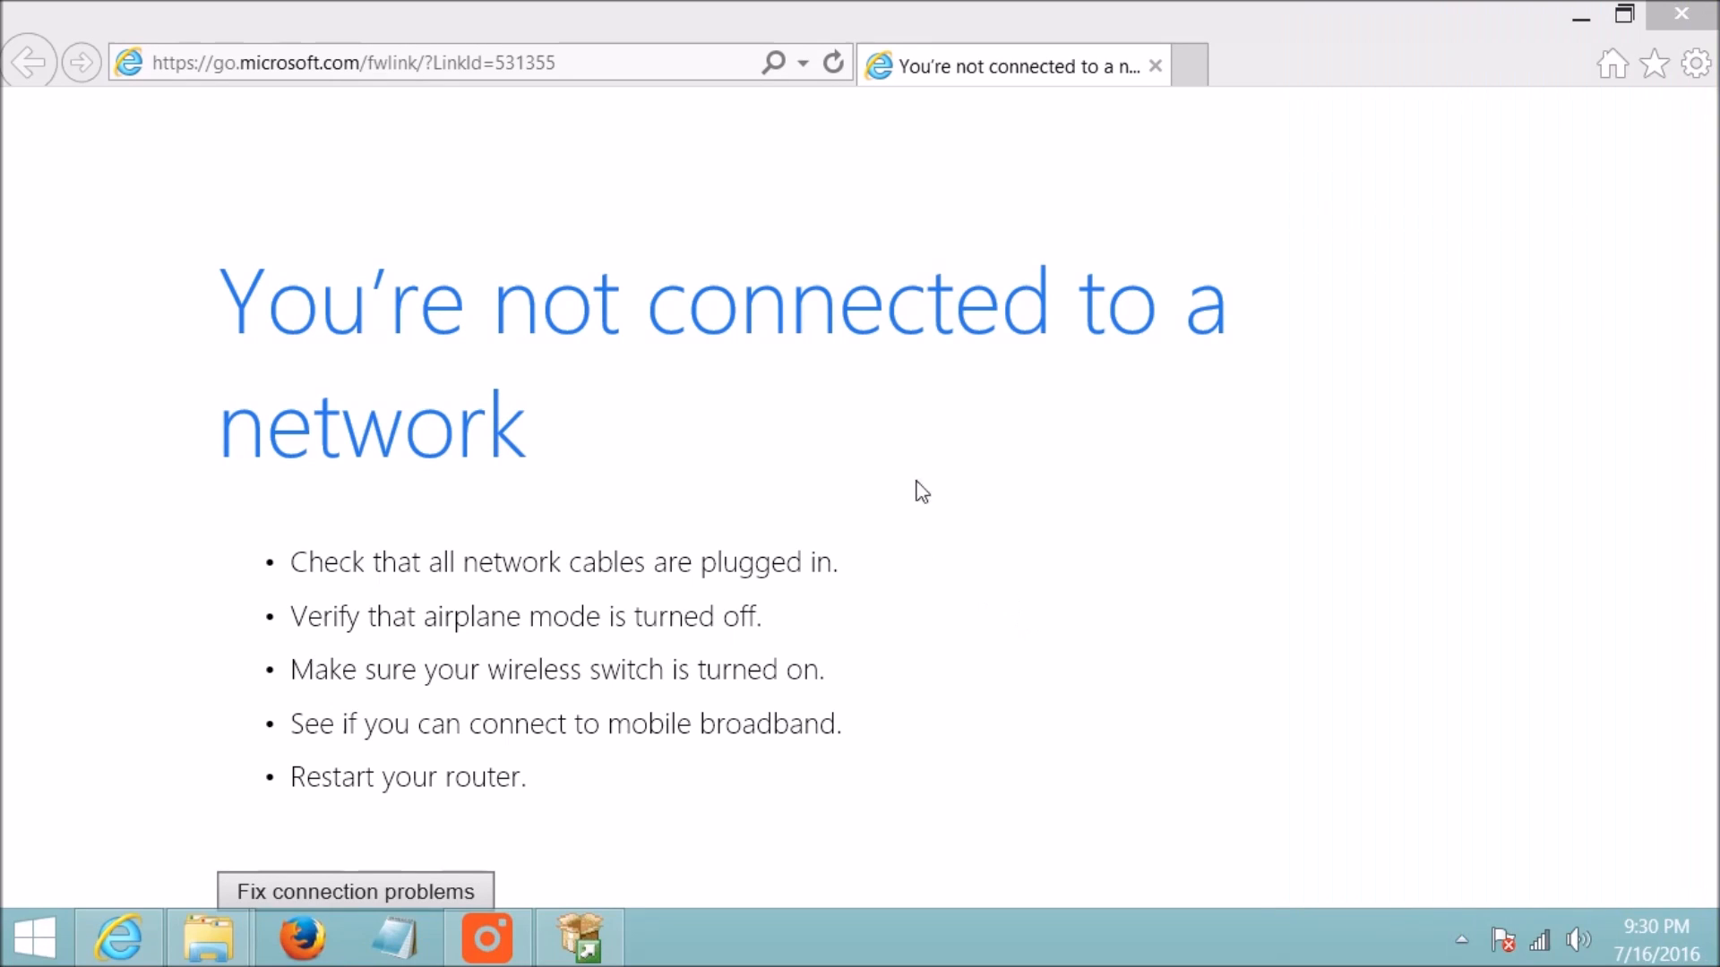
click(833, 63)
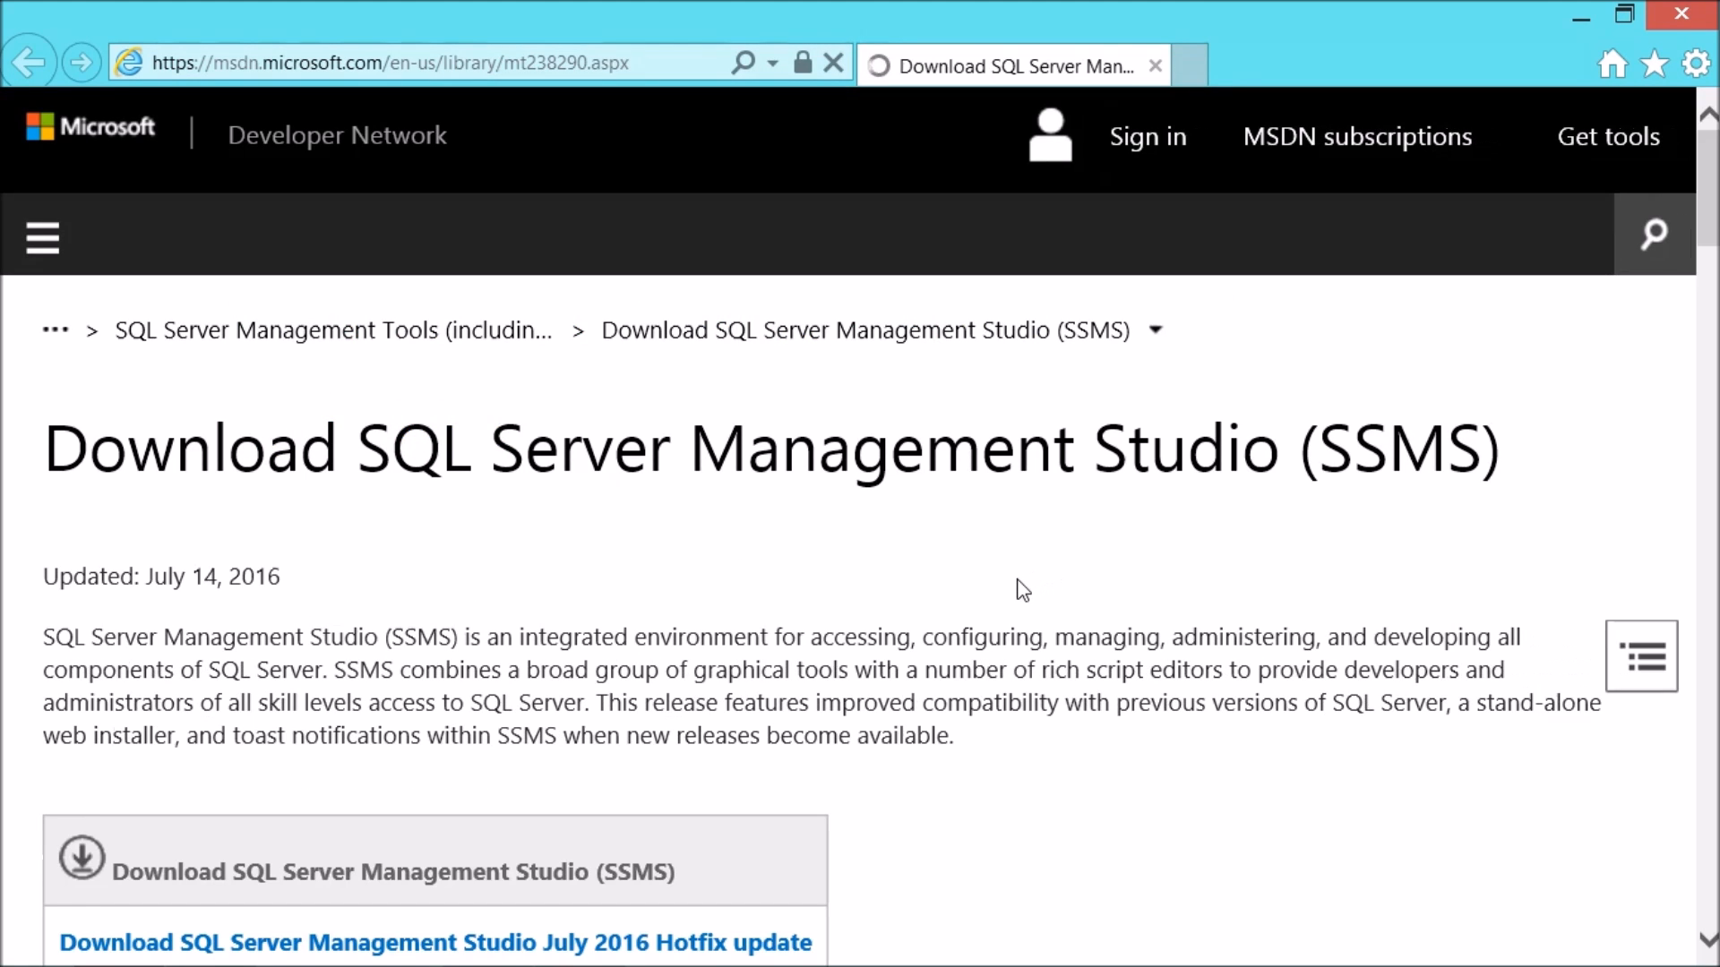
Step: Scroll through the SSMS download page to read its version and download information
scroll(1022, 588, down, 4)
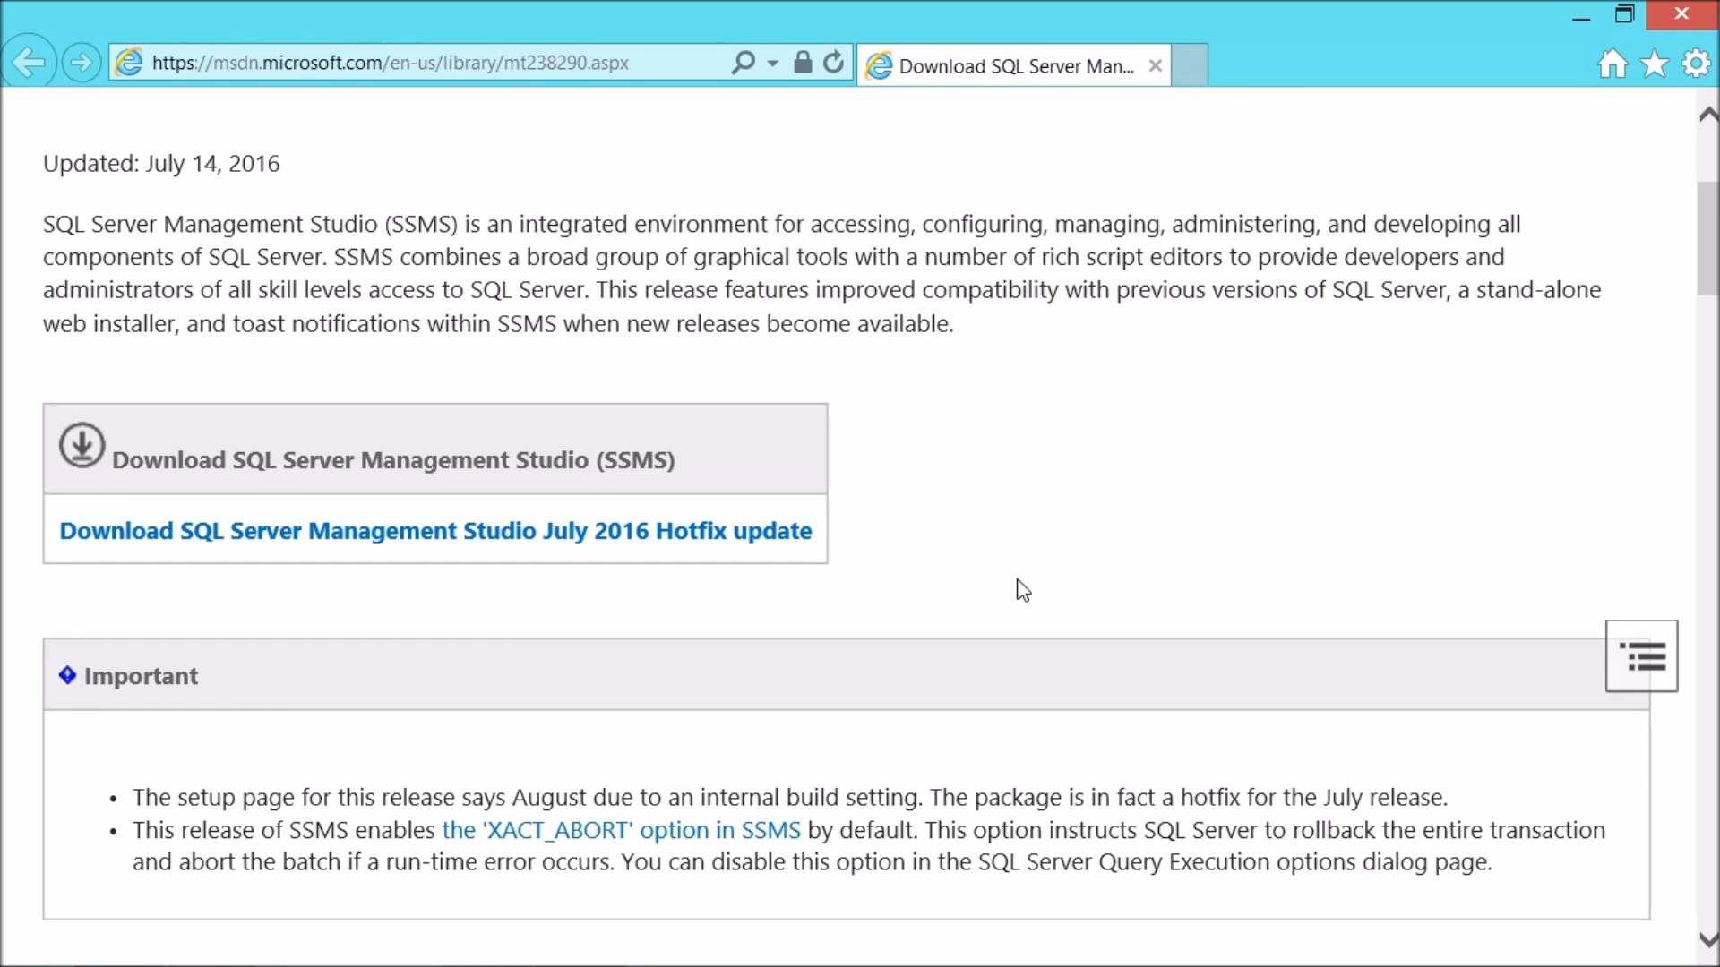
scroll(1023, 589, down, 3)
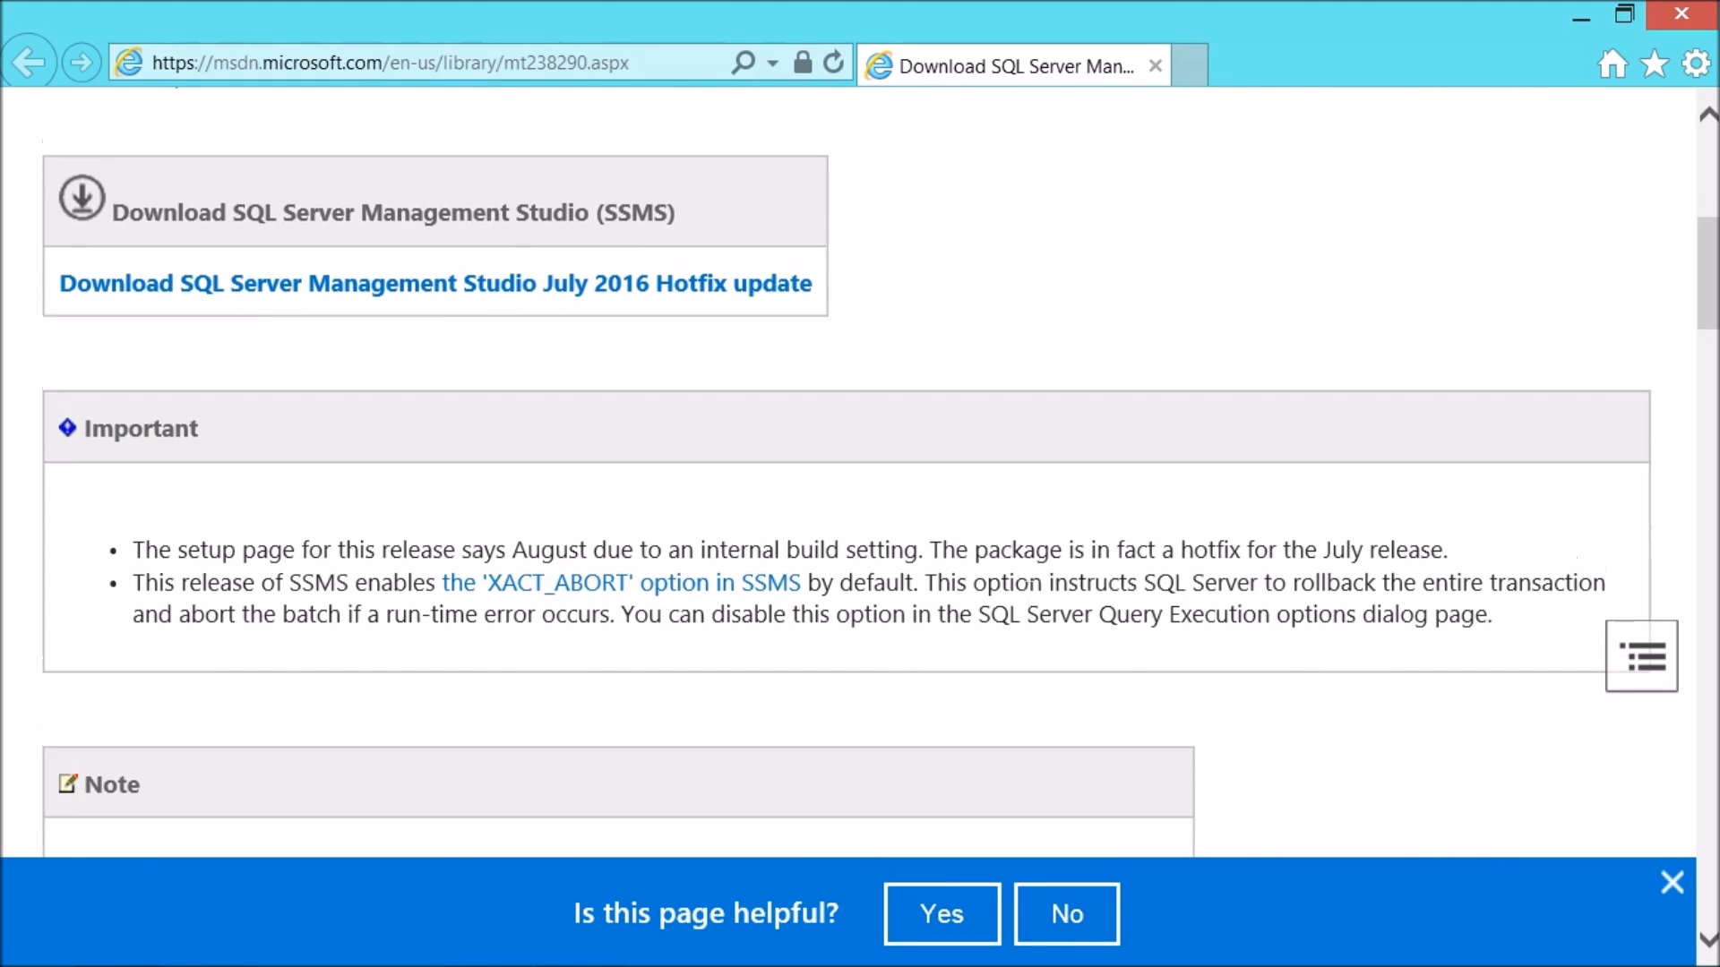
scroll(564, 531, up, 3)
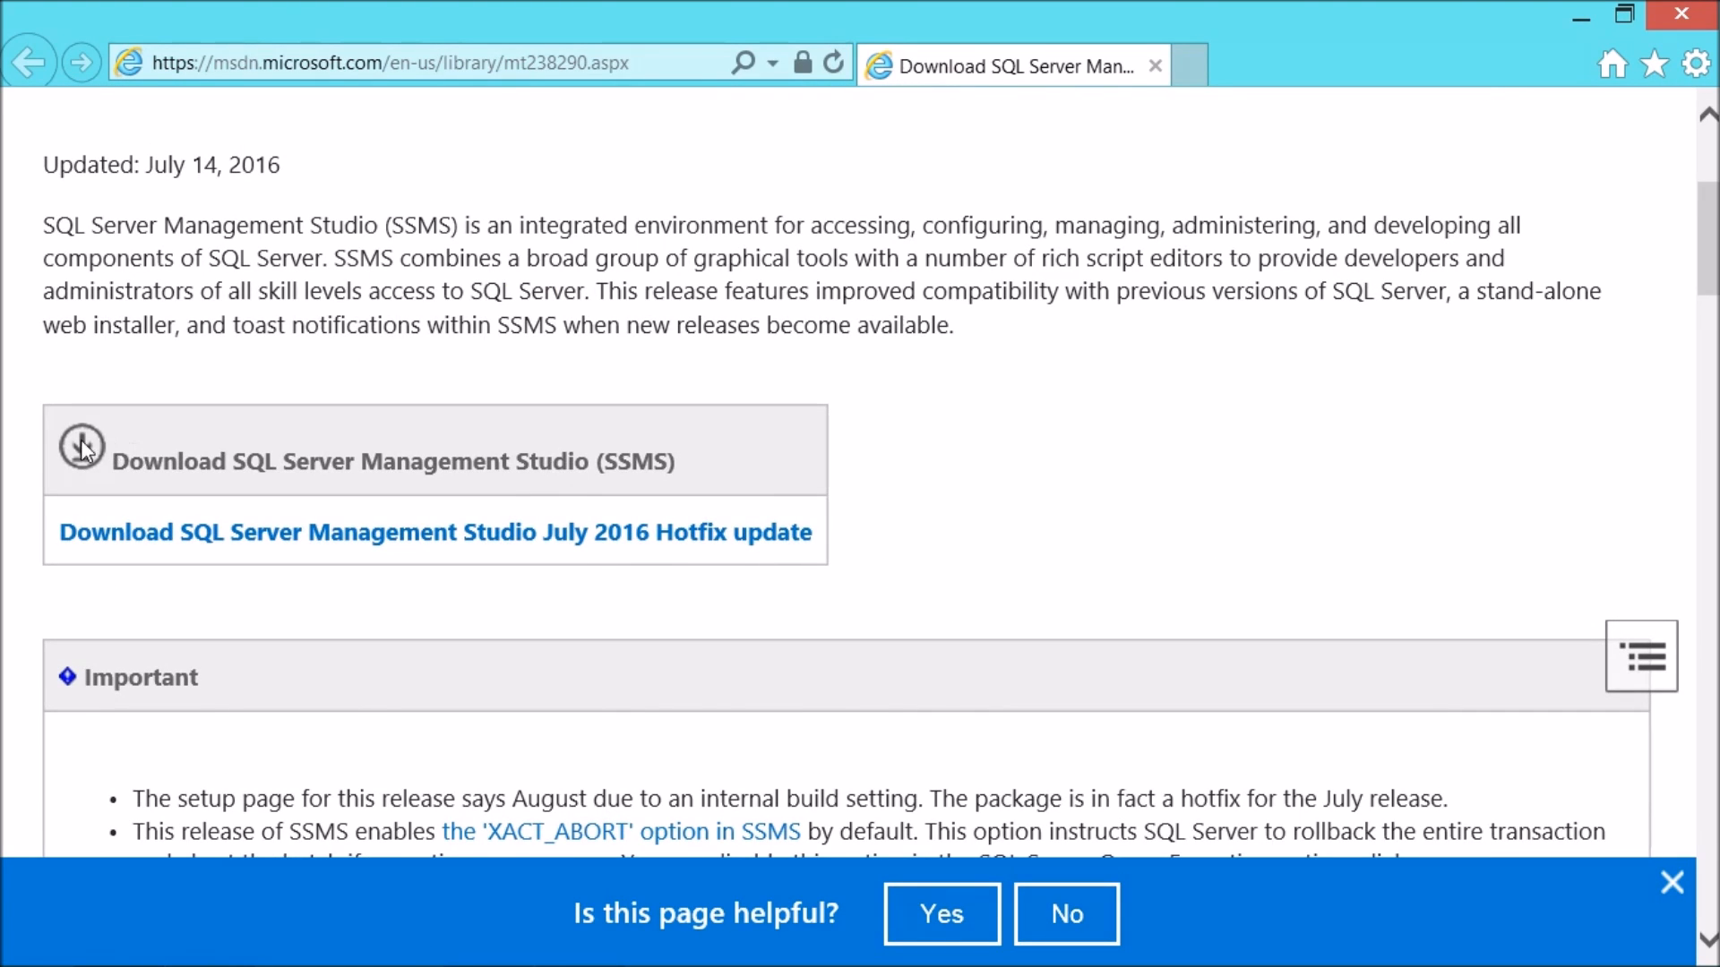
scroll(354, 582, down, 9)
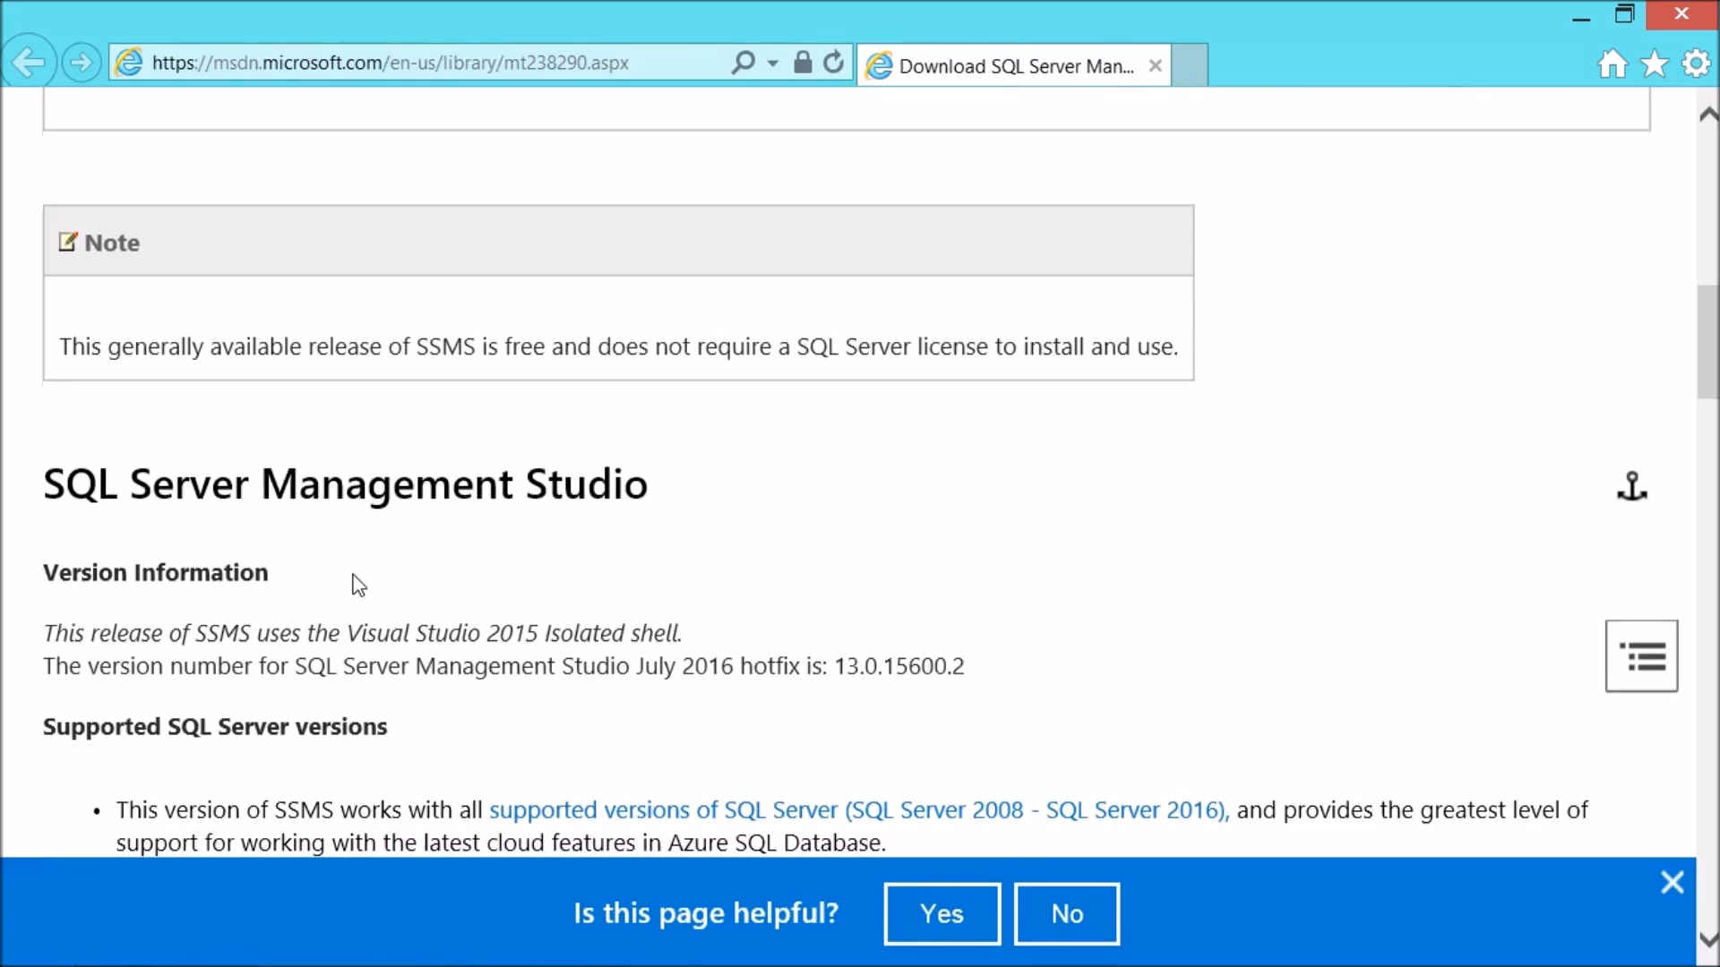
scroll(359, 584, down, 11)
scroll(358, 585, up, 19)
scroll(388, 556, up, 2)
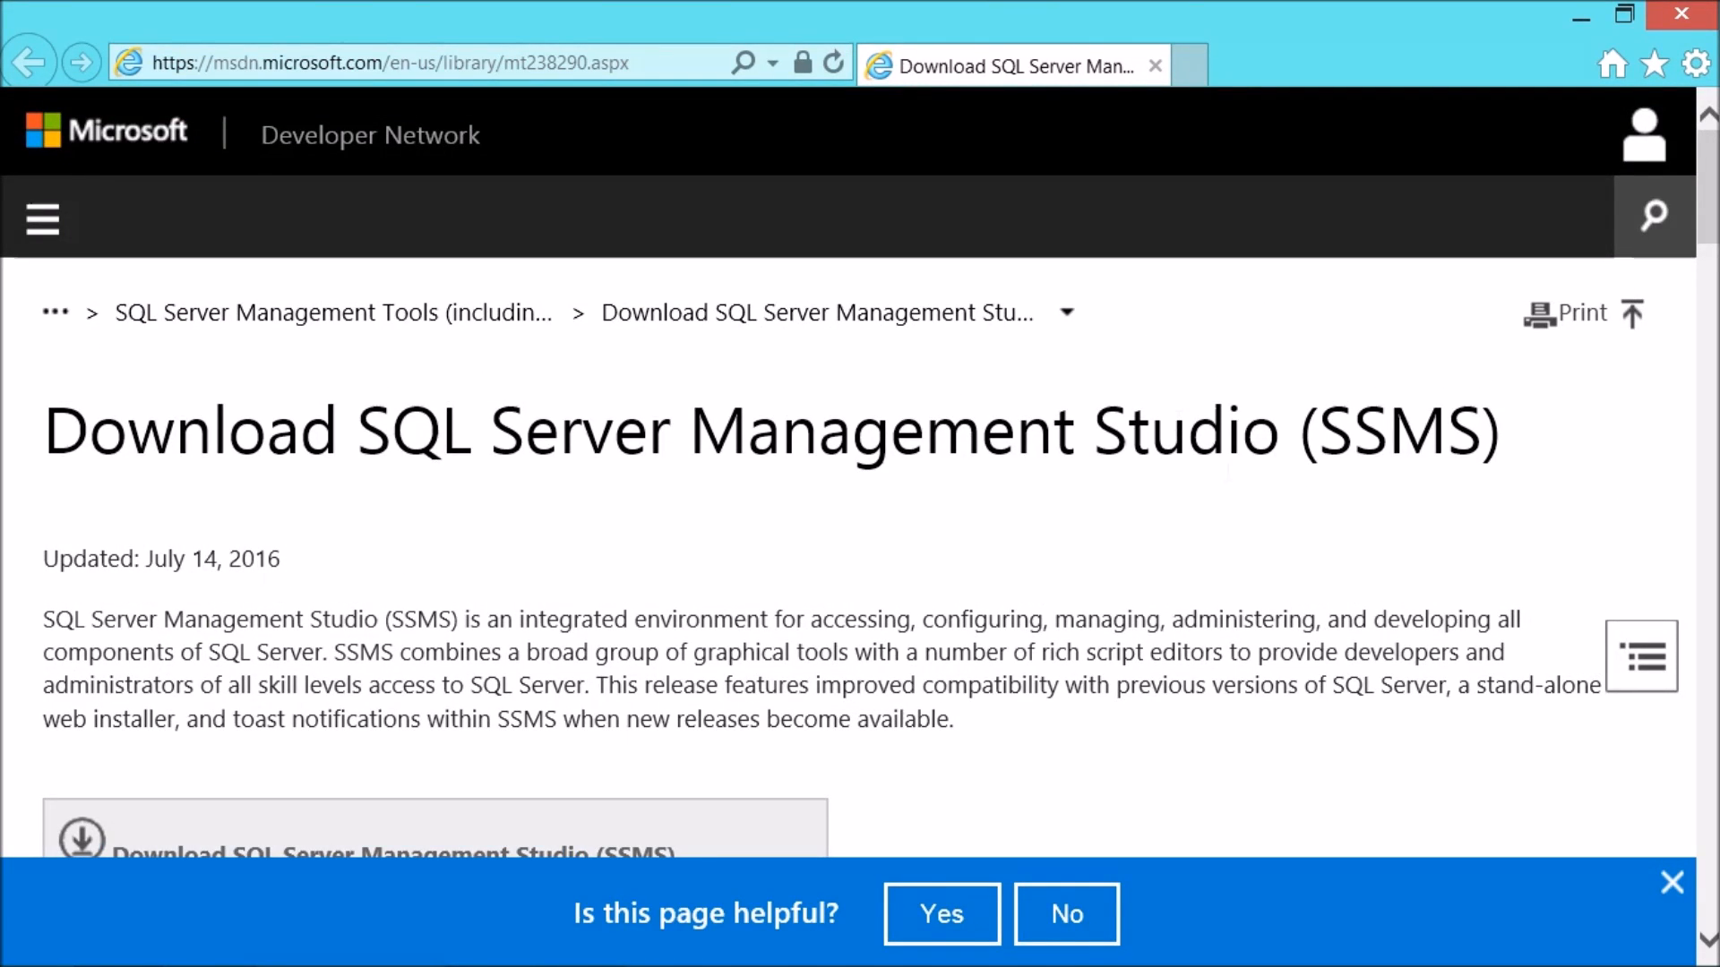
Step: Minimize the browser and open the Ms.NET folder holding the downloaded SSMS installer
click(1581, 19)
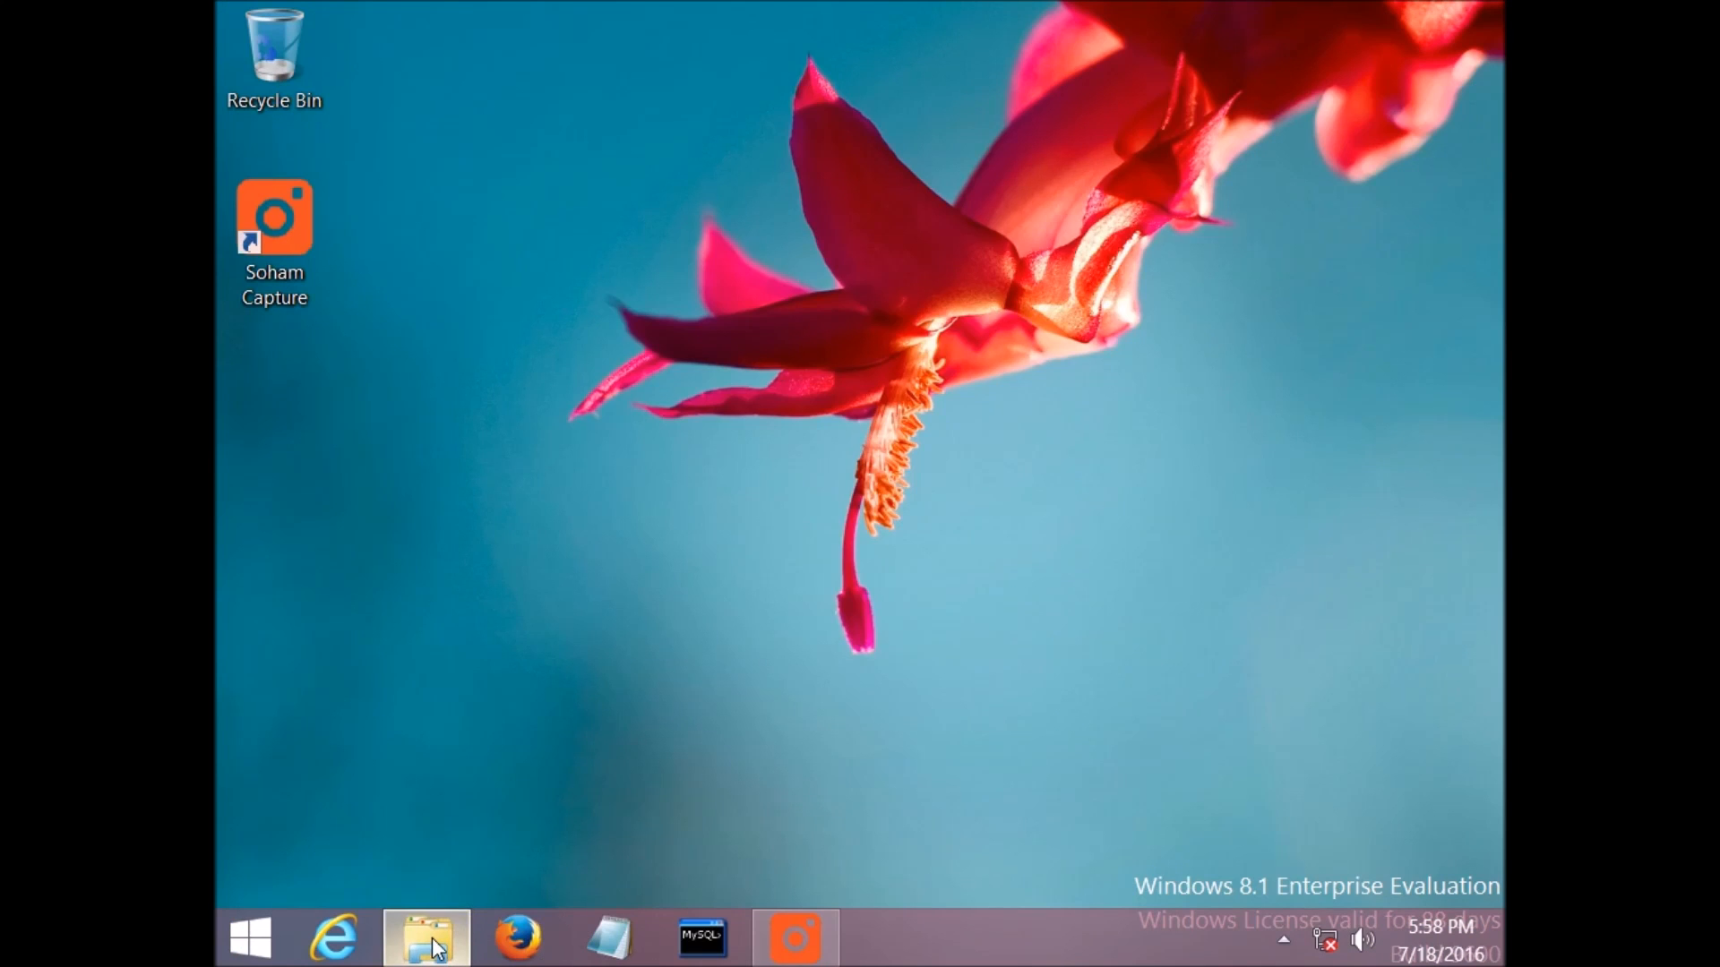
click(430, 942)
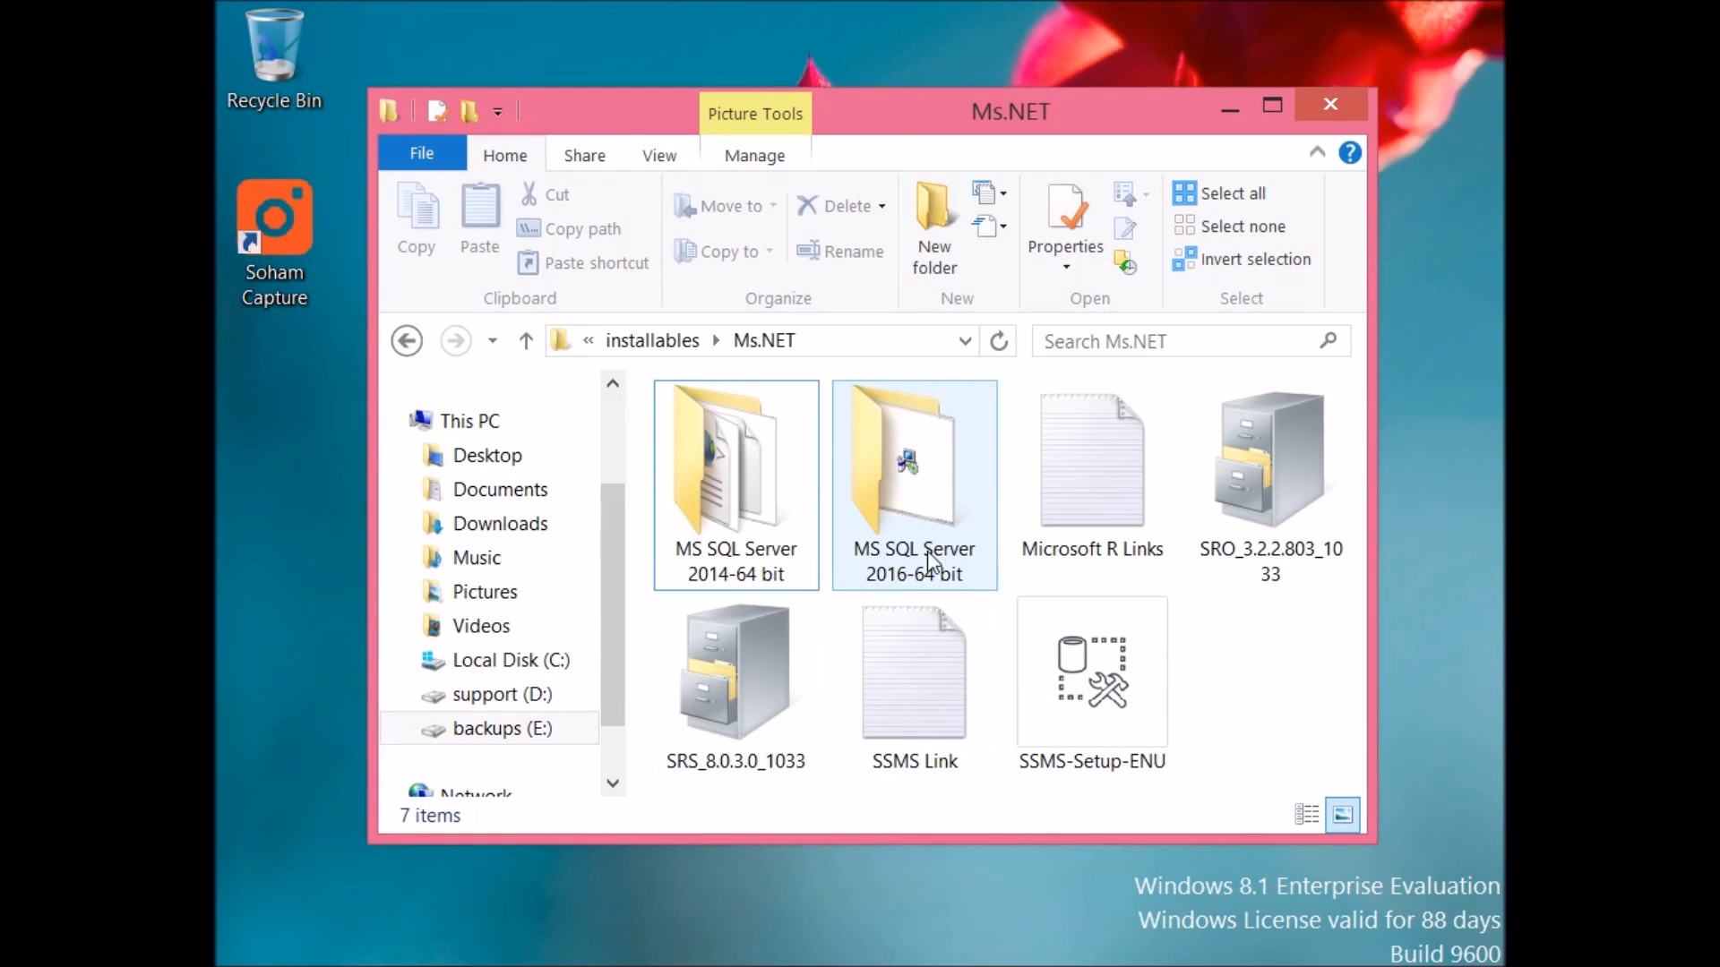
Step: Run the SSMS-Setup-ENU installer, start the installation, and dismiss the Action Center notification
click(1101, 697)
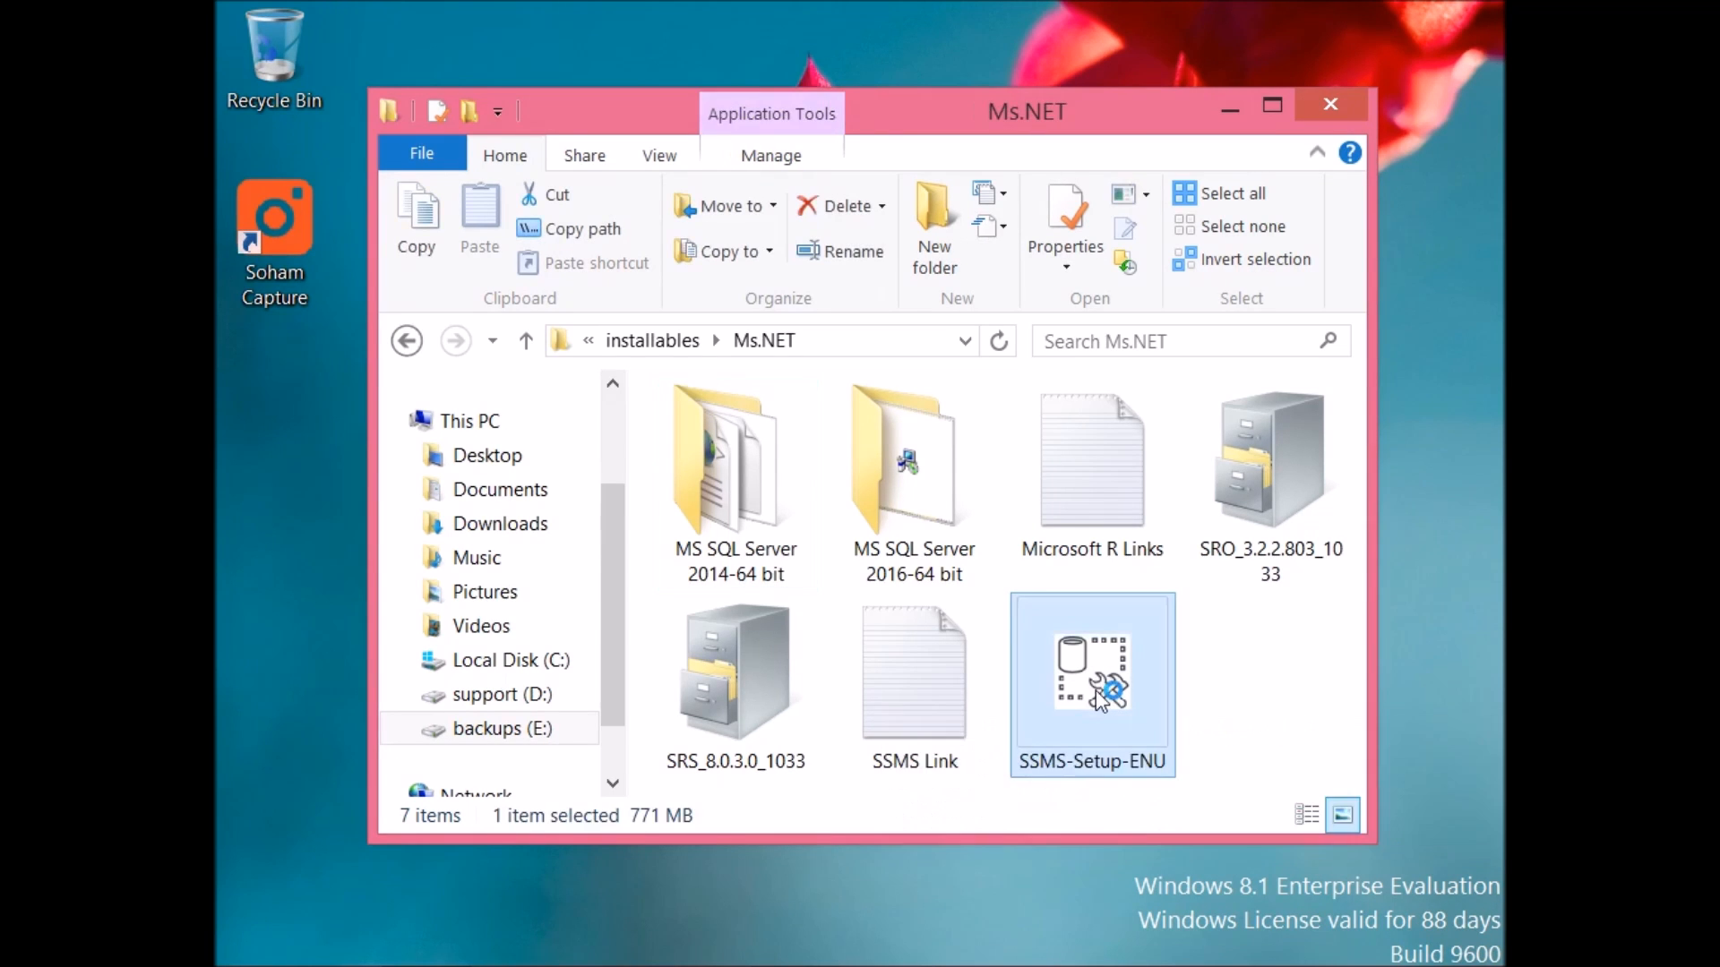
double_click(1101, 699)
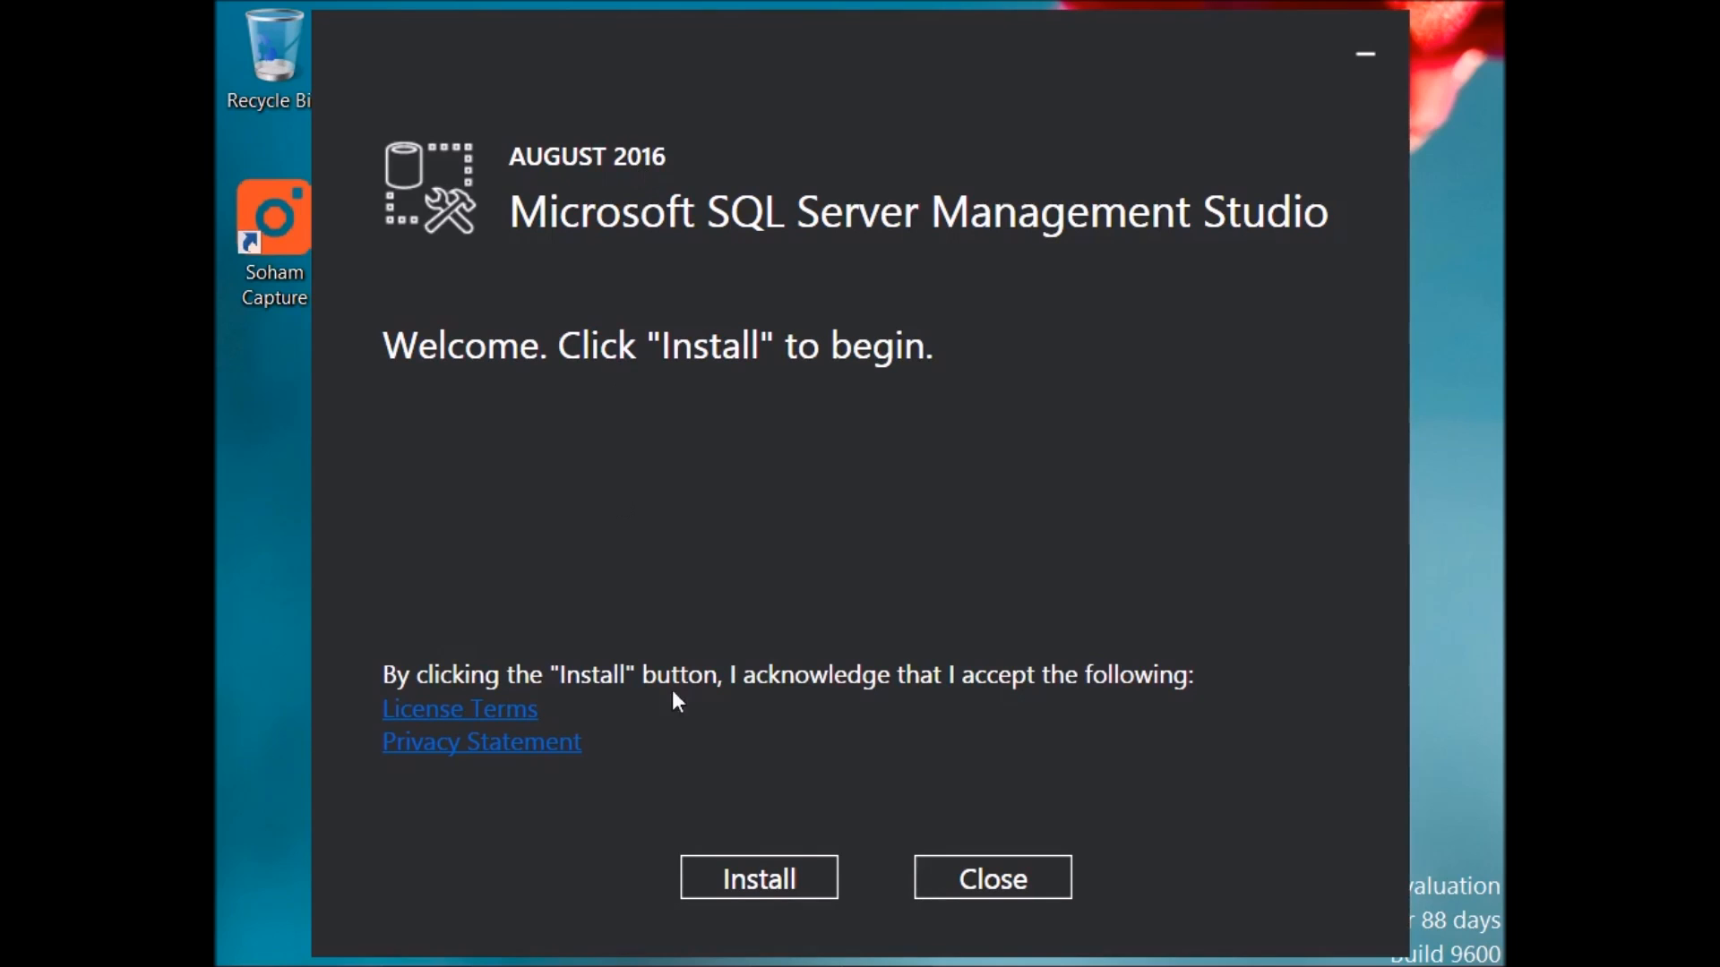
click(793, 881)
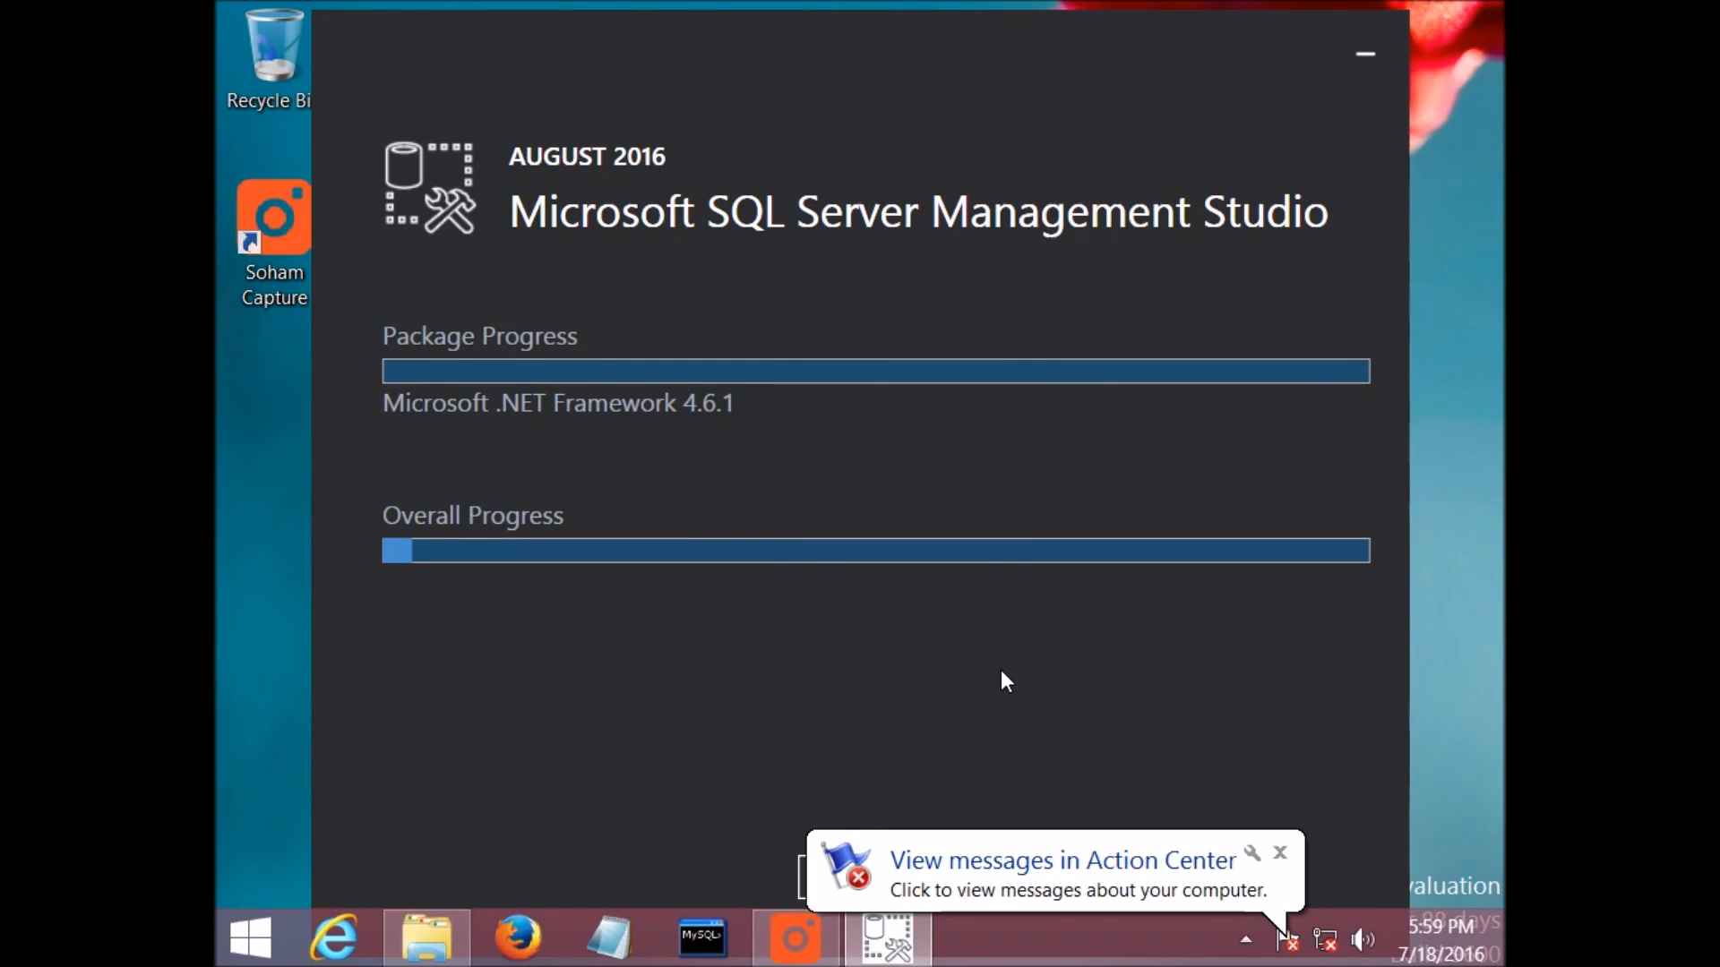
click(1279, 853)
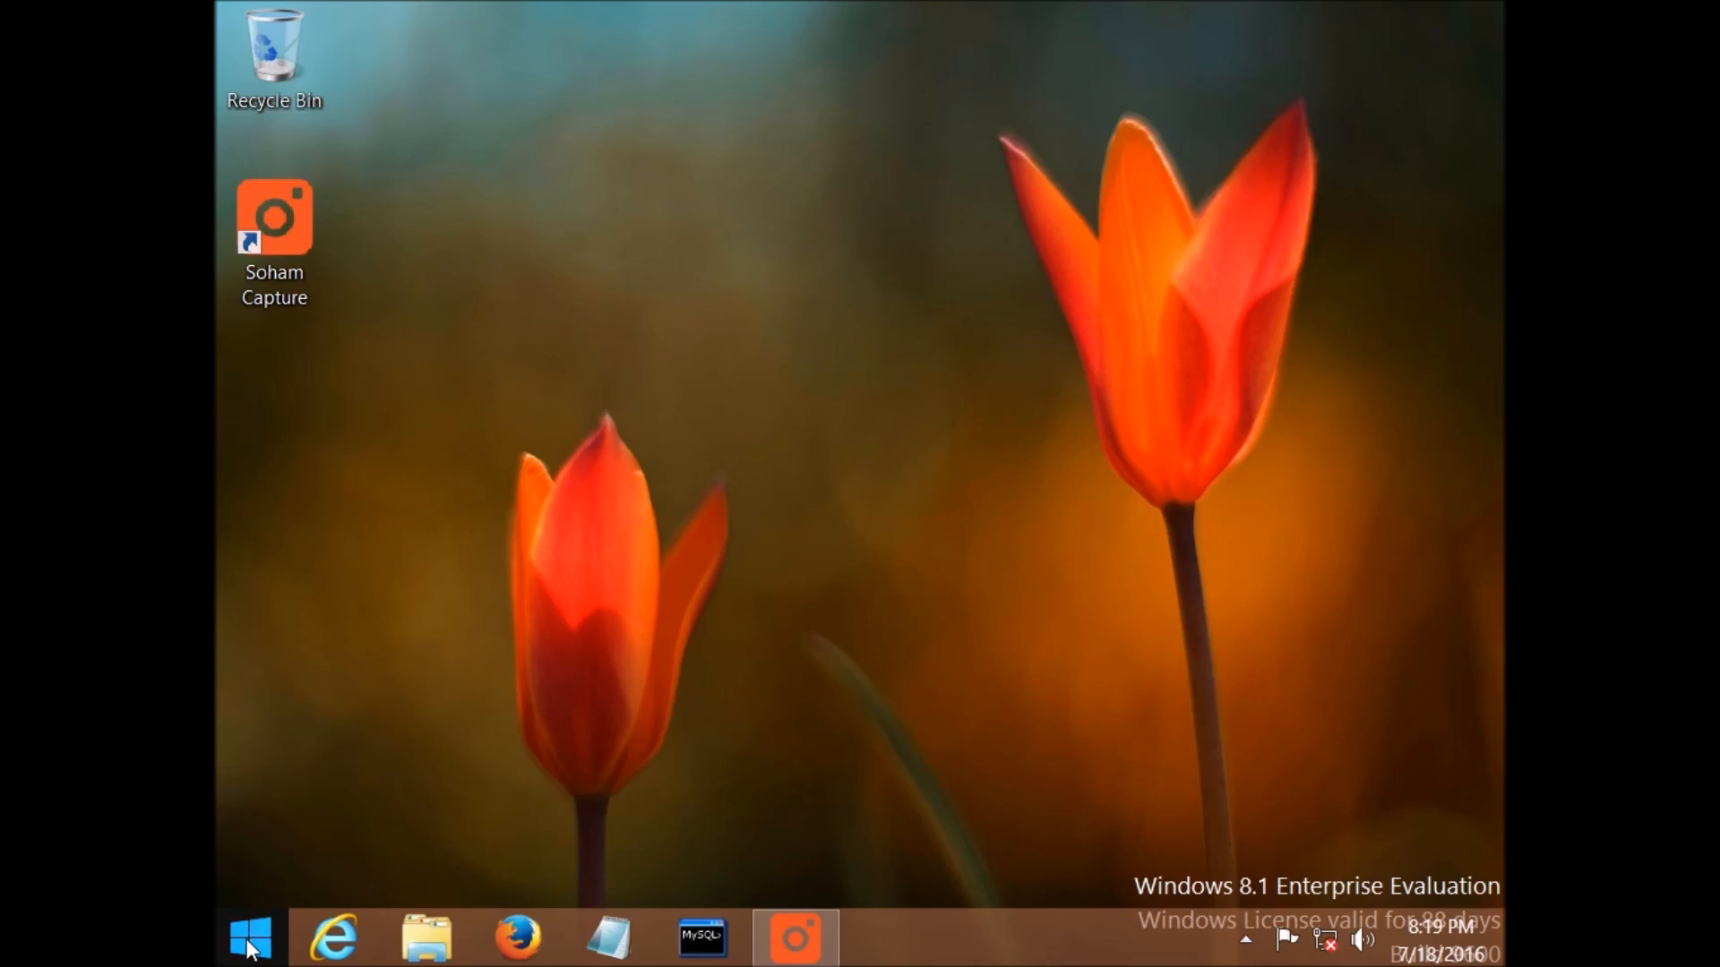
Step: Search the Start screen apps for Sql and pin Microsoft SQL Server Management Studio to the taskbar
click(250, 940)
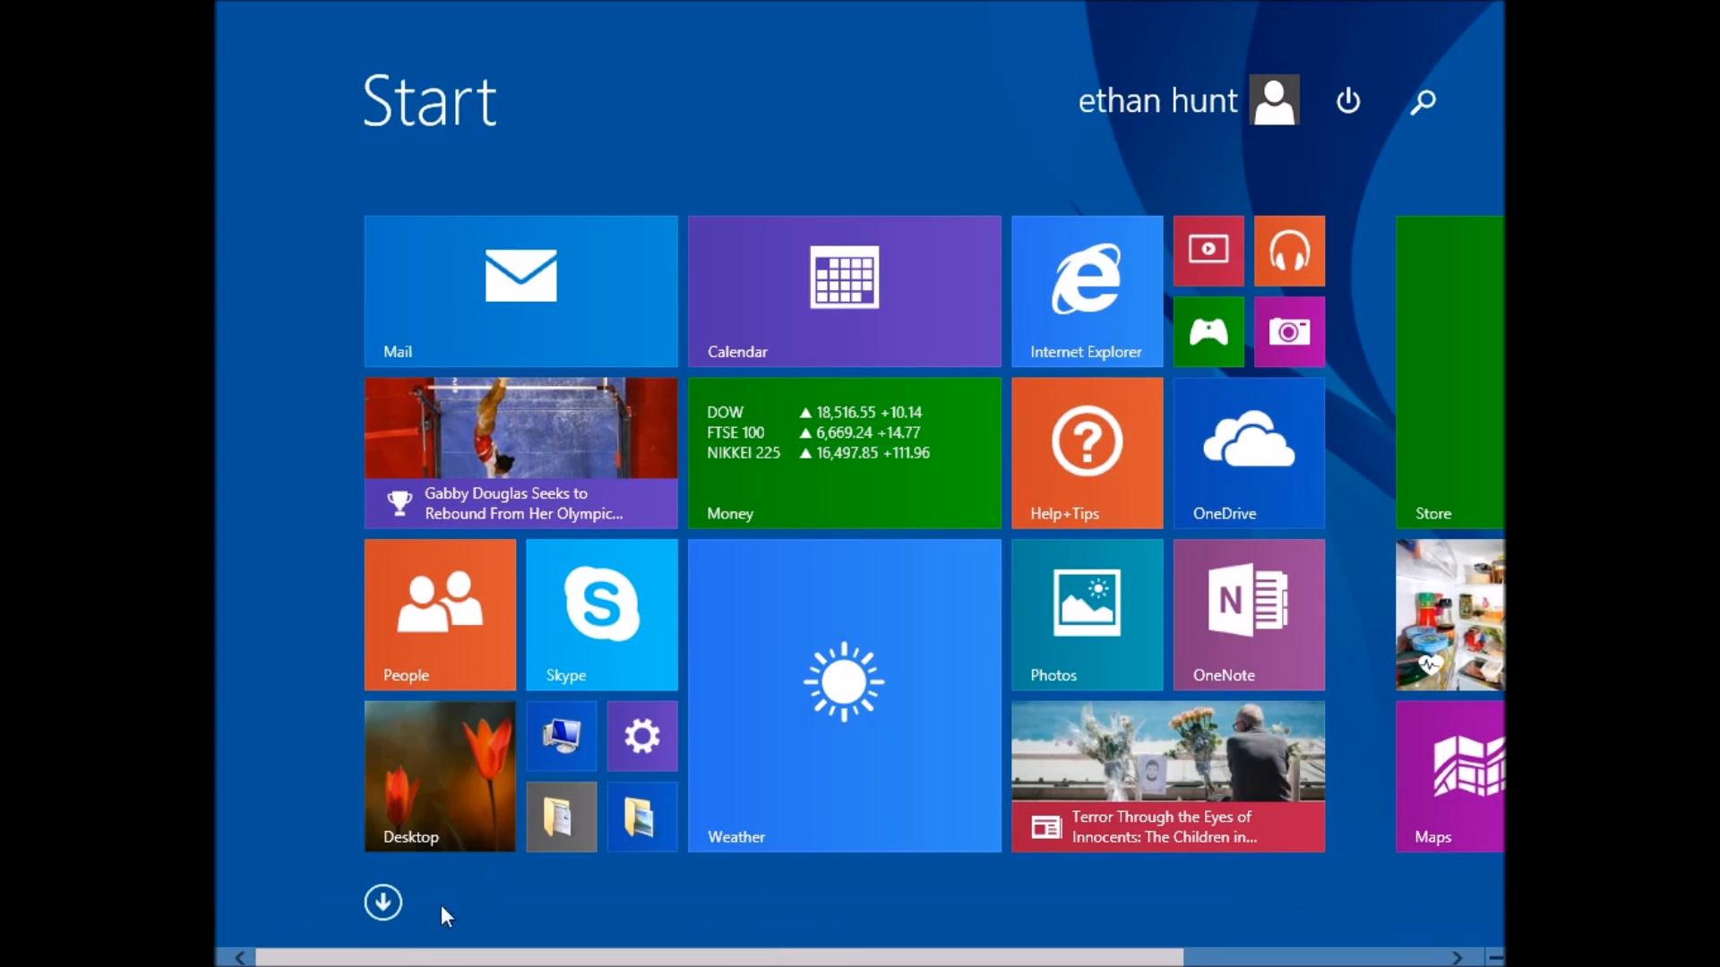
click(380, 902)
click(1158, 111)
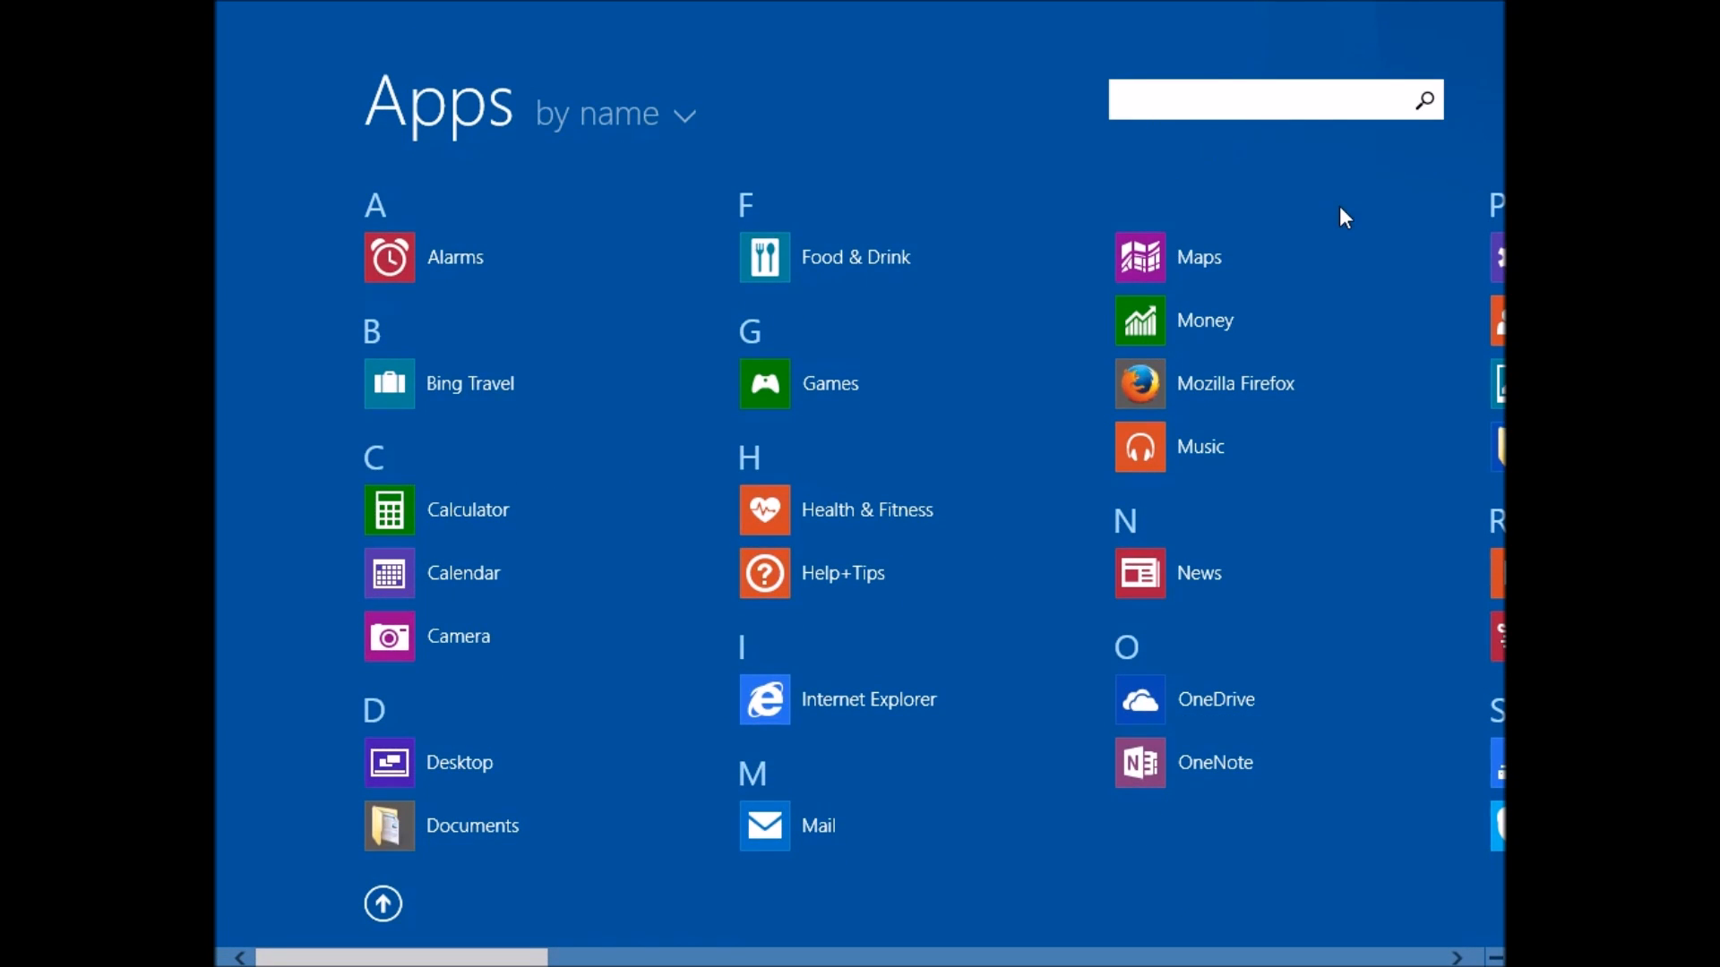
text(Sql)
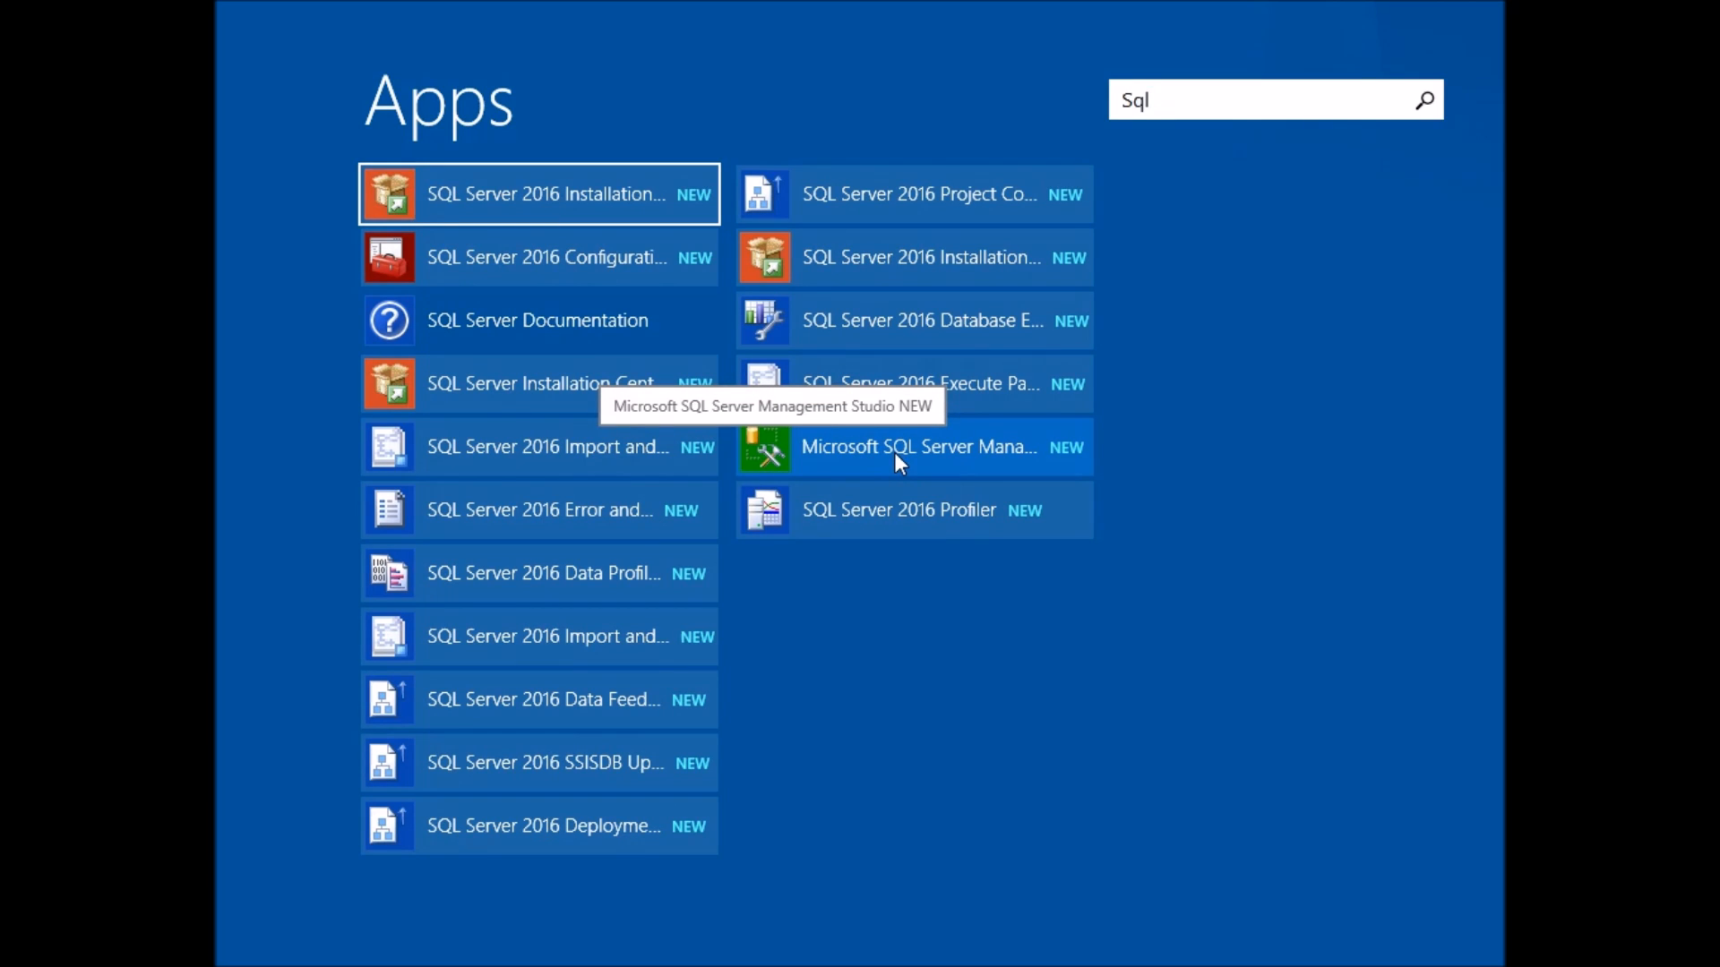
right_click(842, 448)
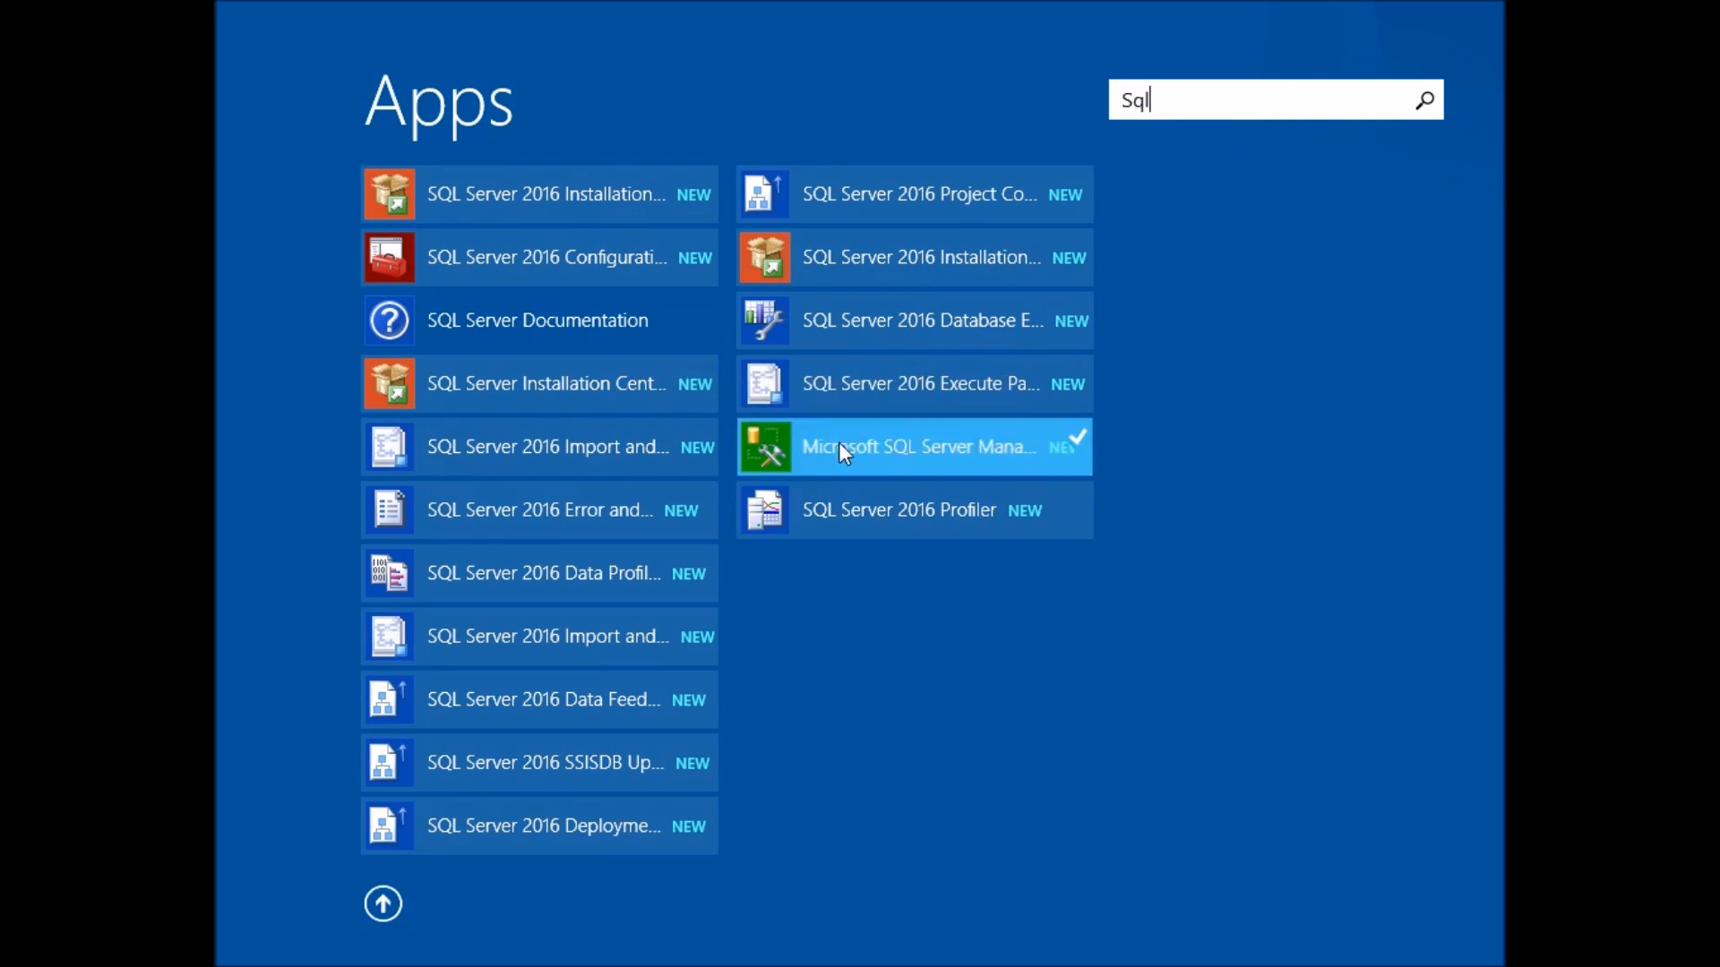
click(976, 507)
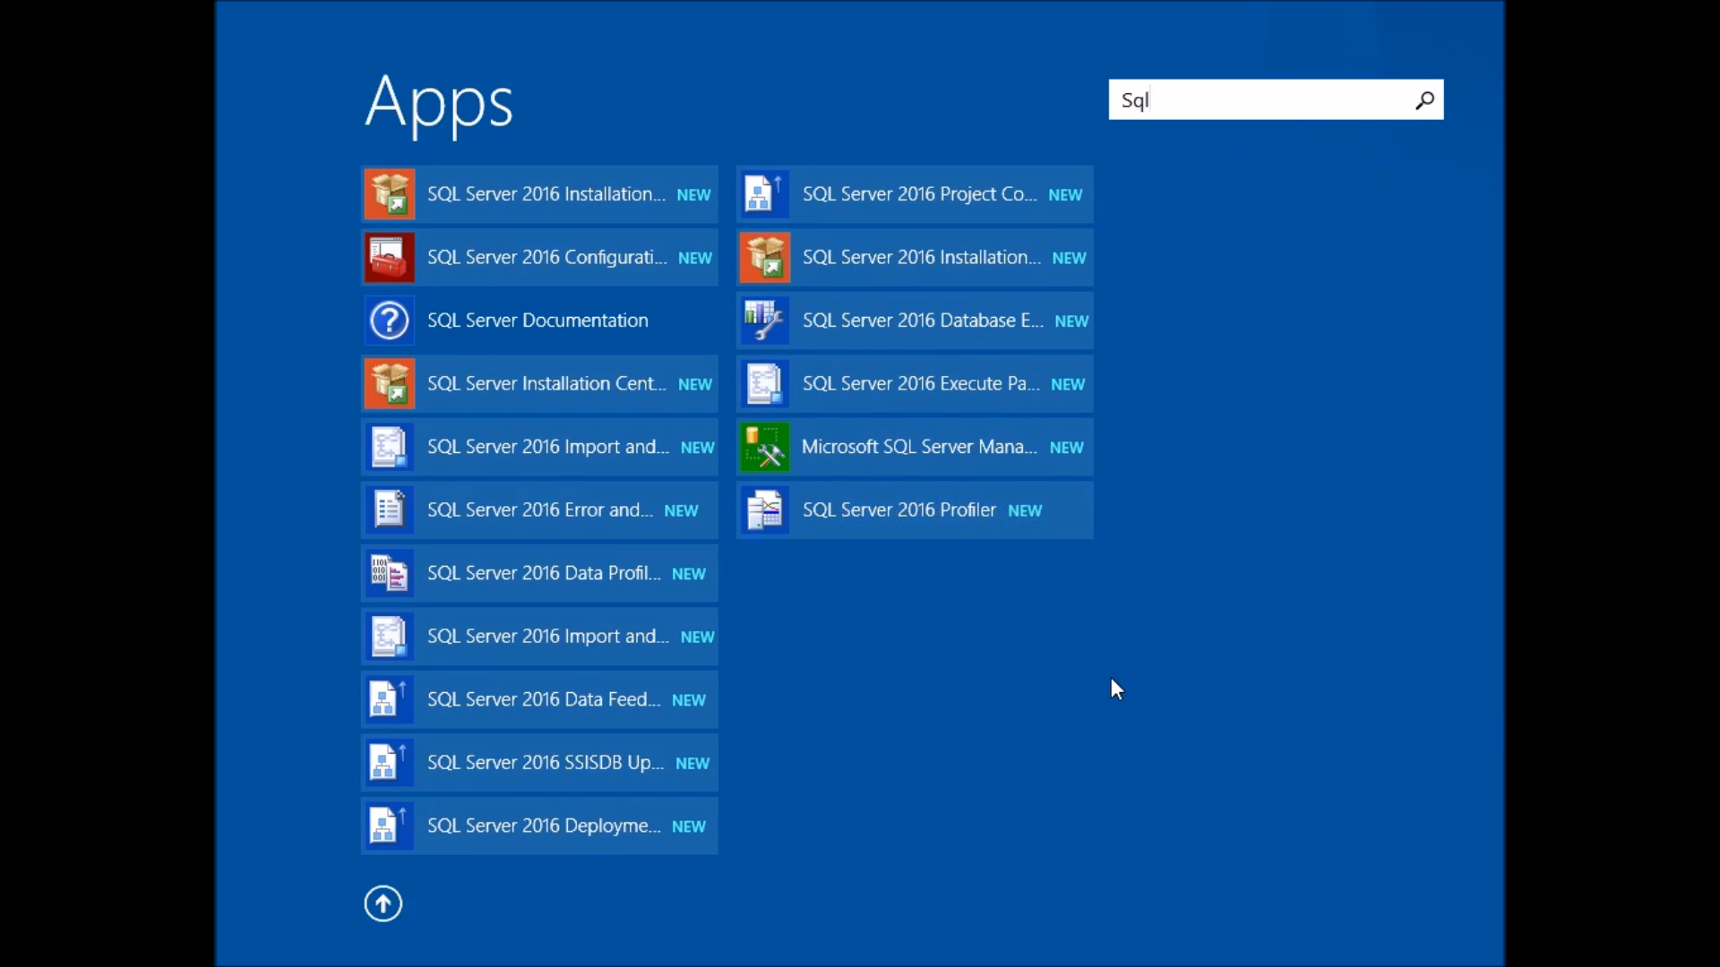
click(382, 905)
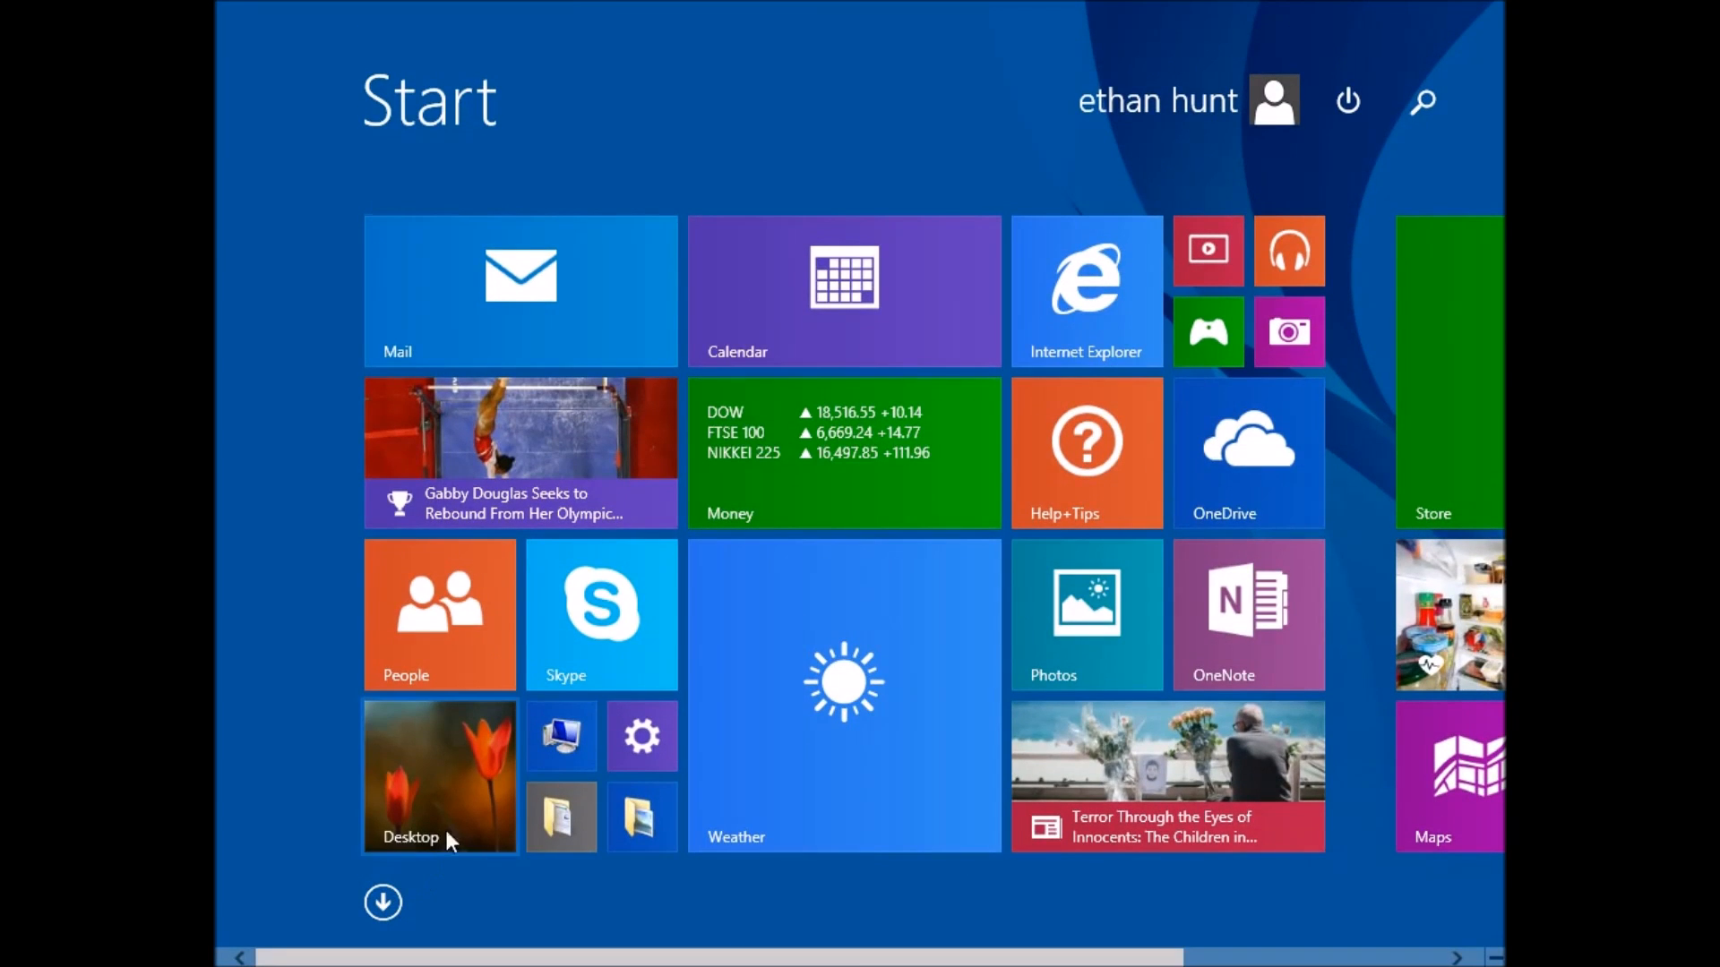
click(432, 792)
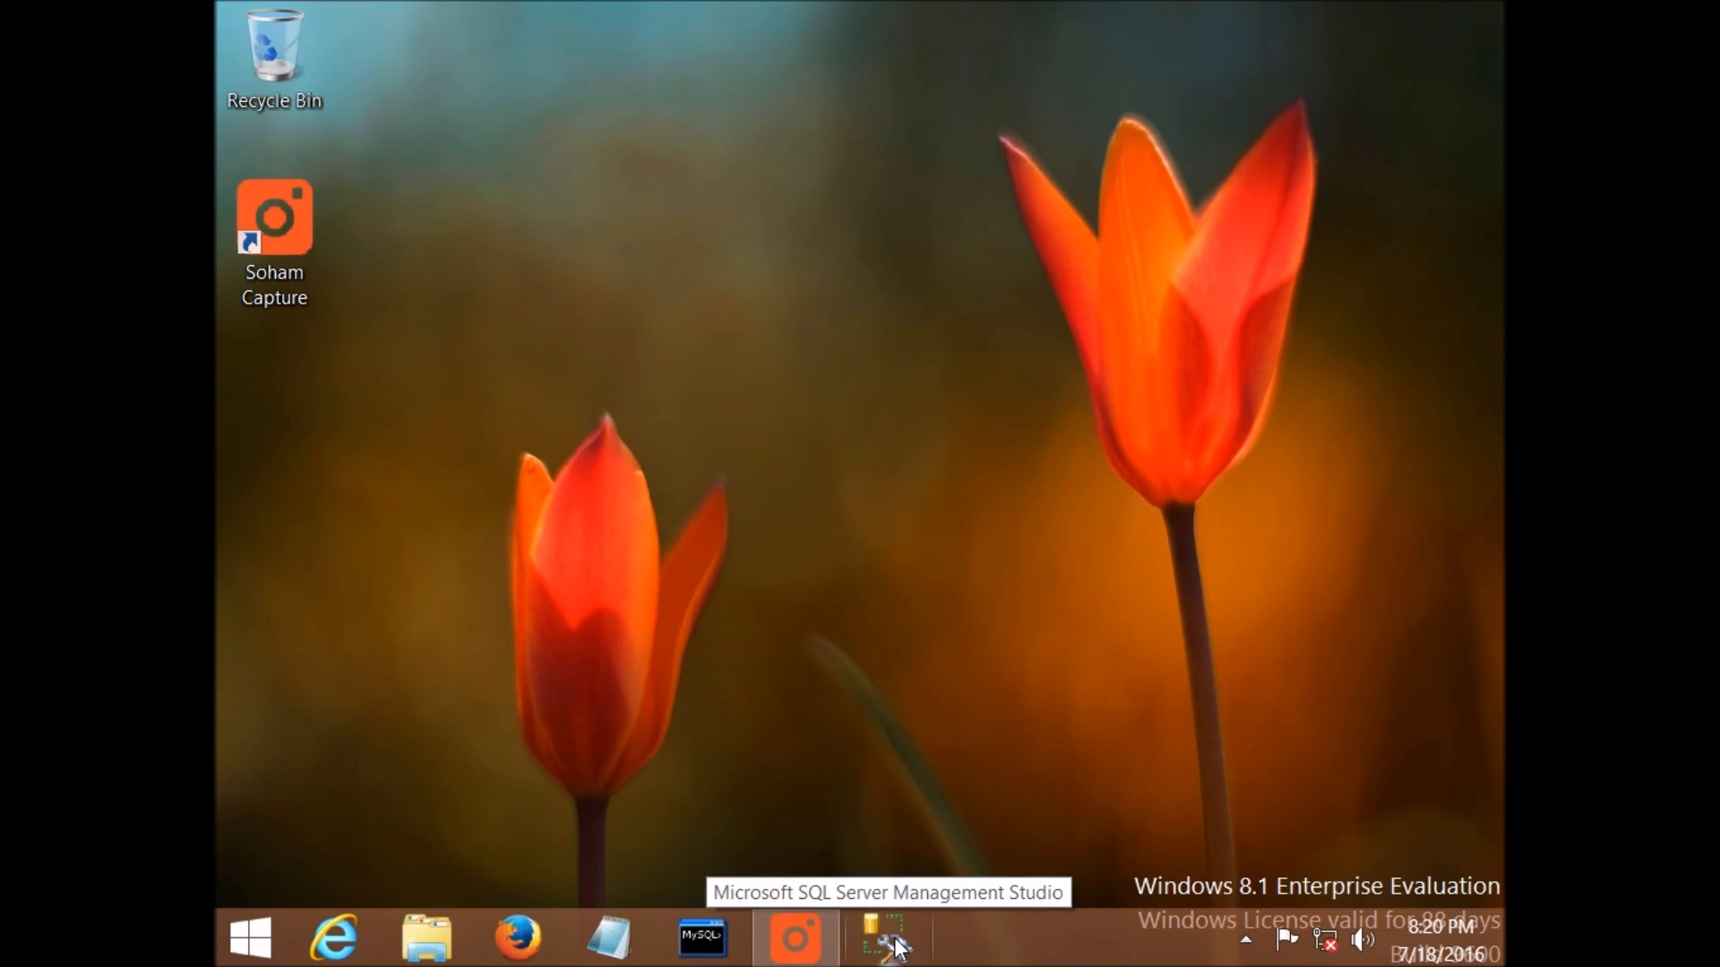
Step: Launch Management Studio and switch the connection's authentication to SQL Server Authentication
click(896, 947)
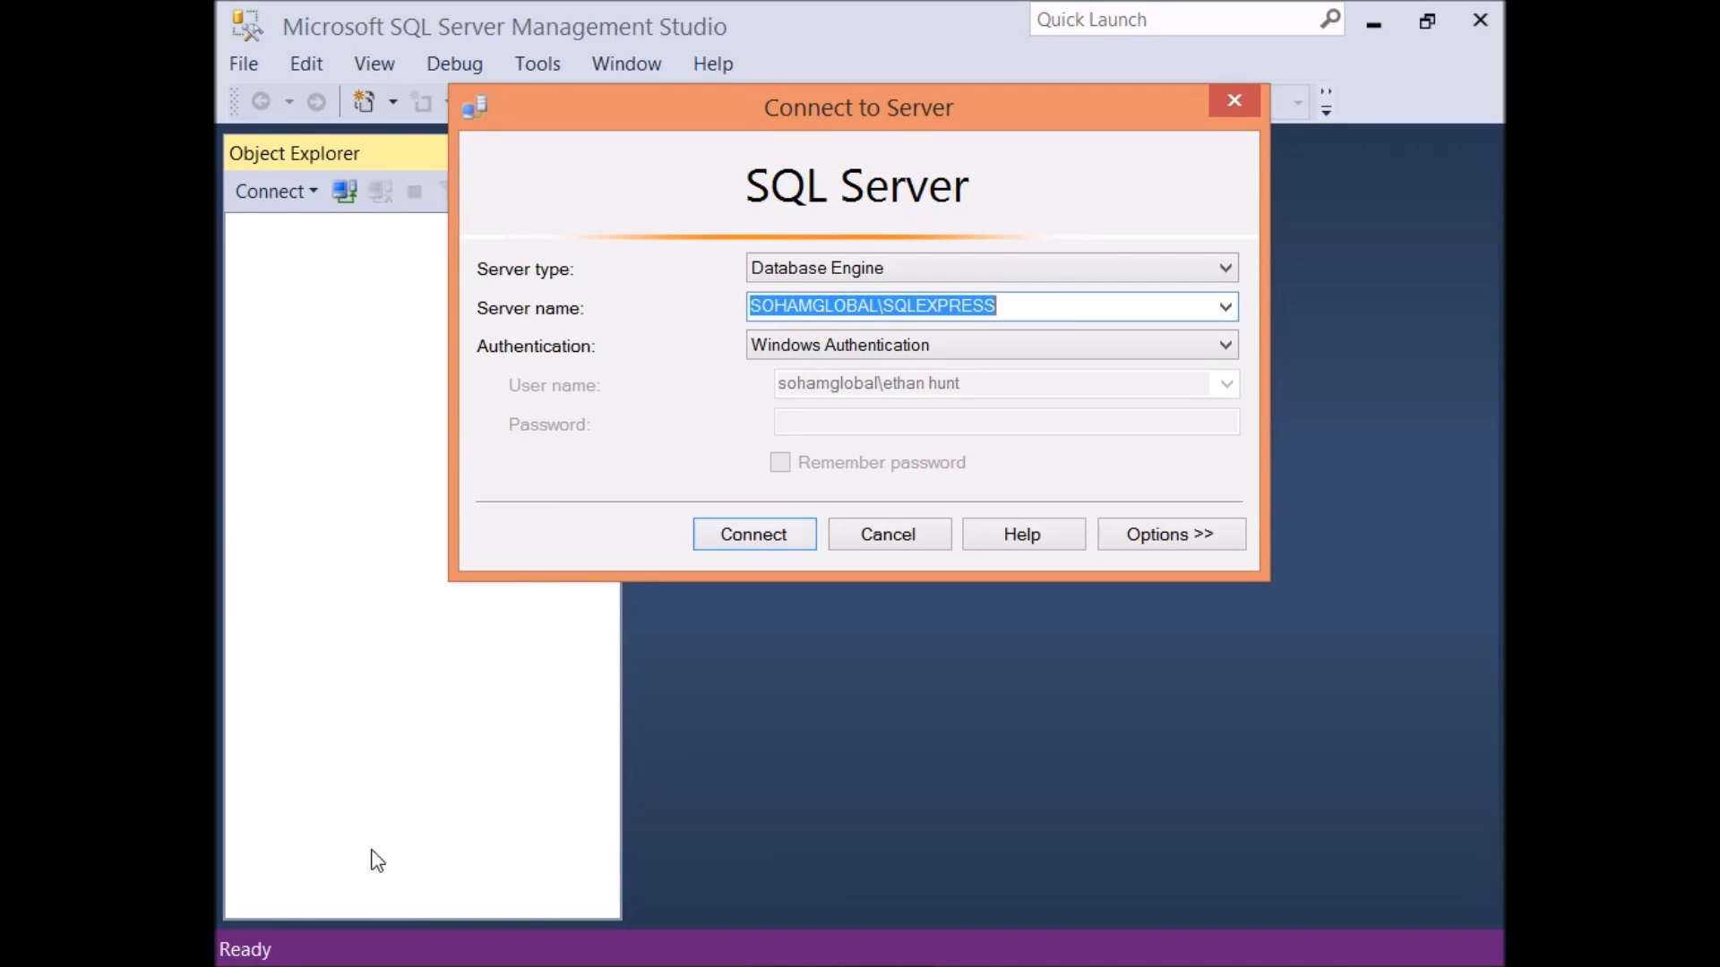
click(1058, 314)
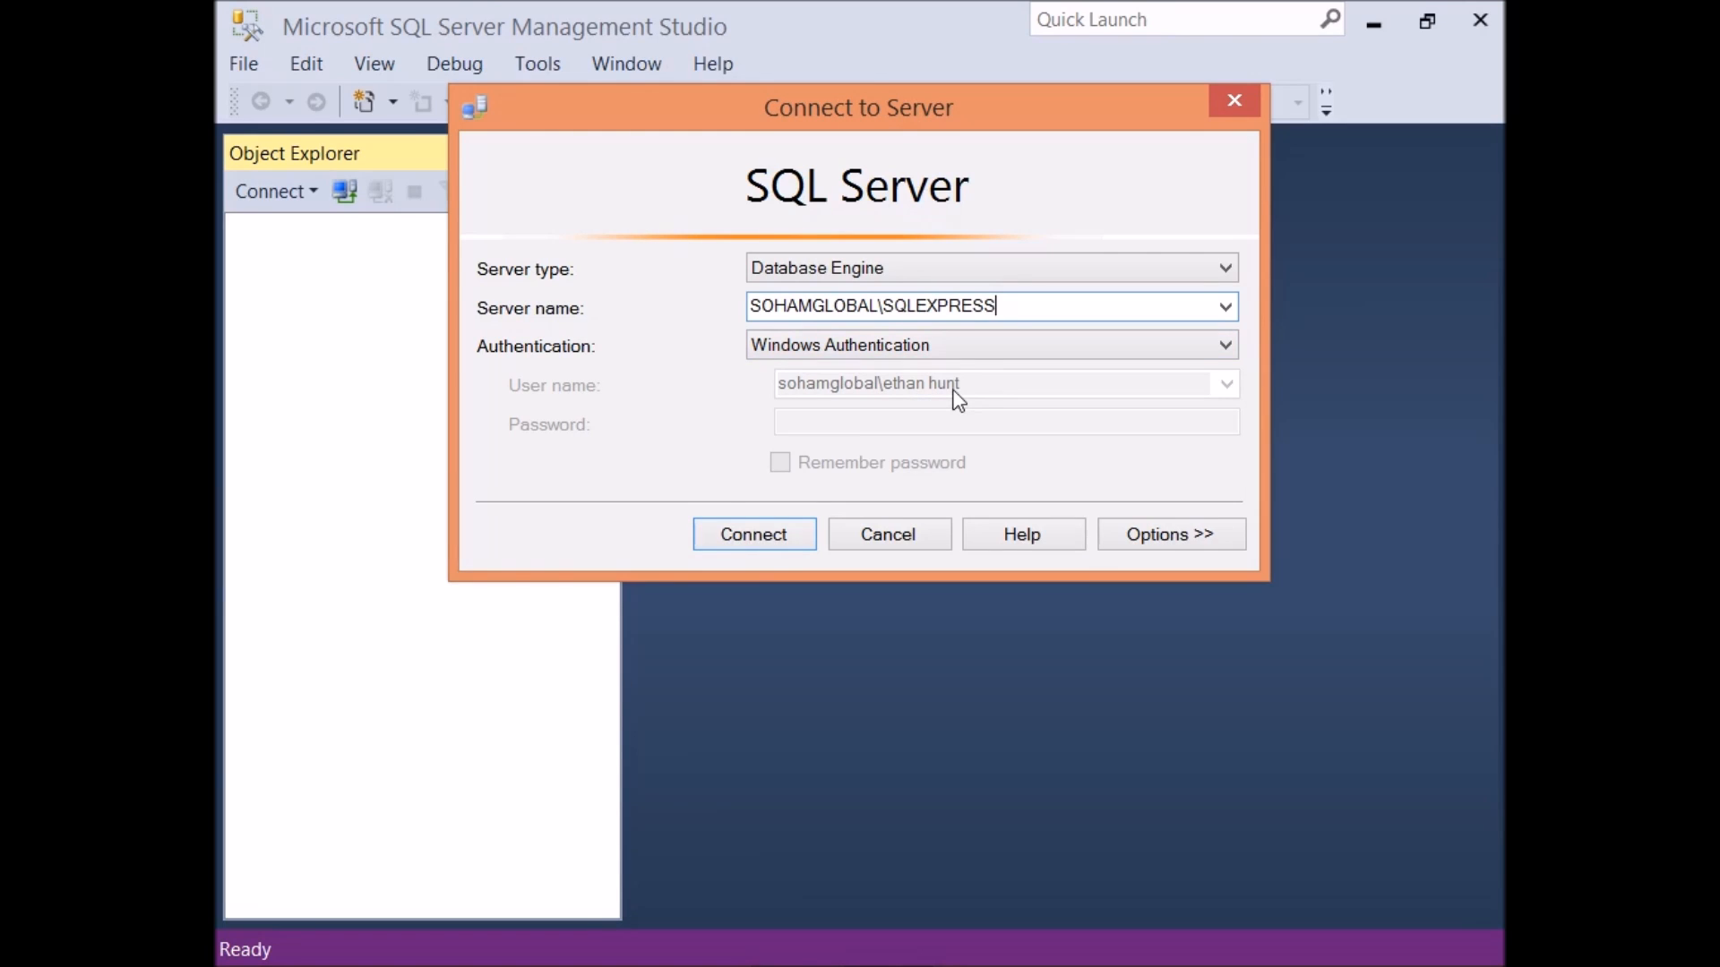
click(1224, 345)
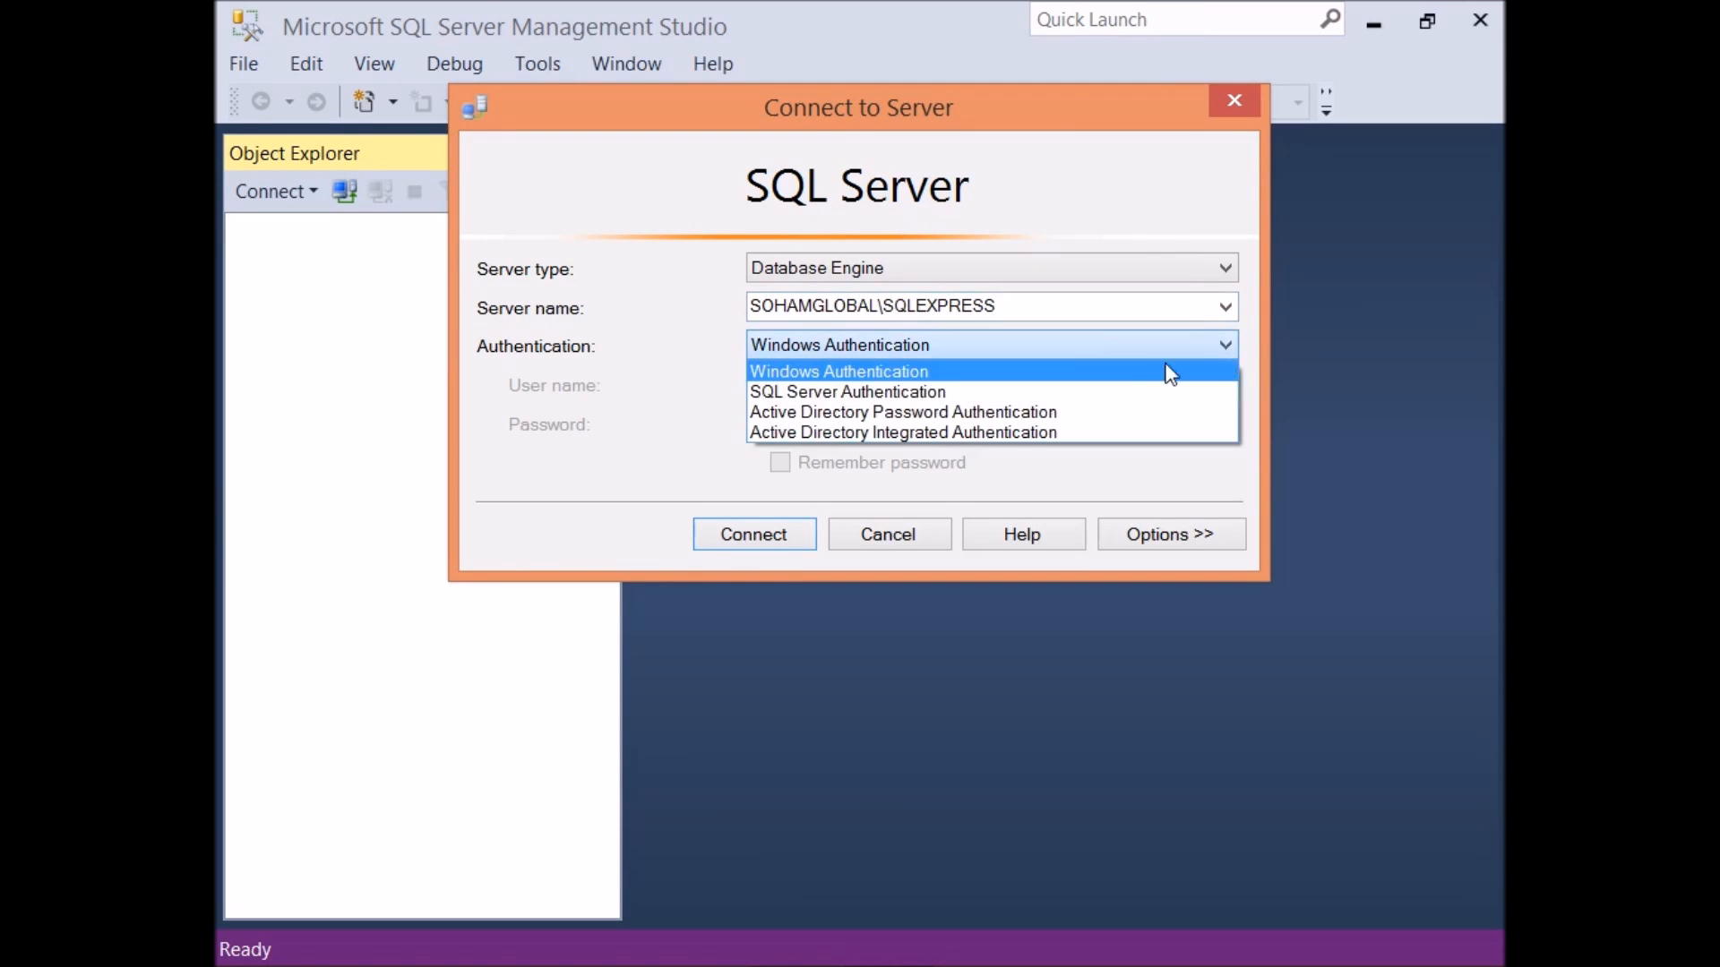
click(908, 390)
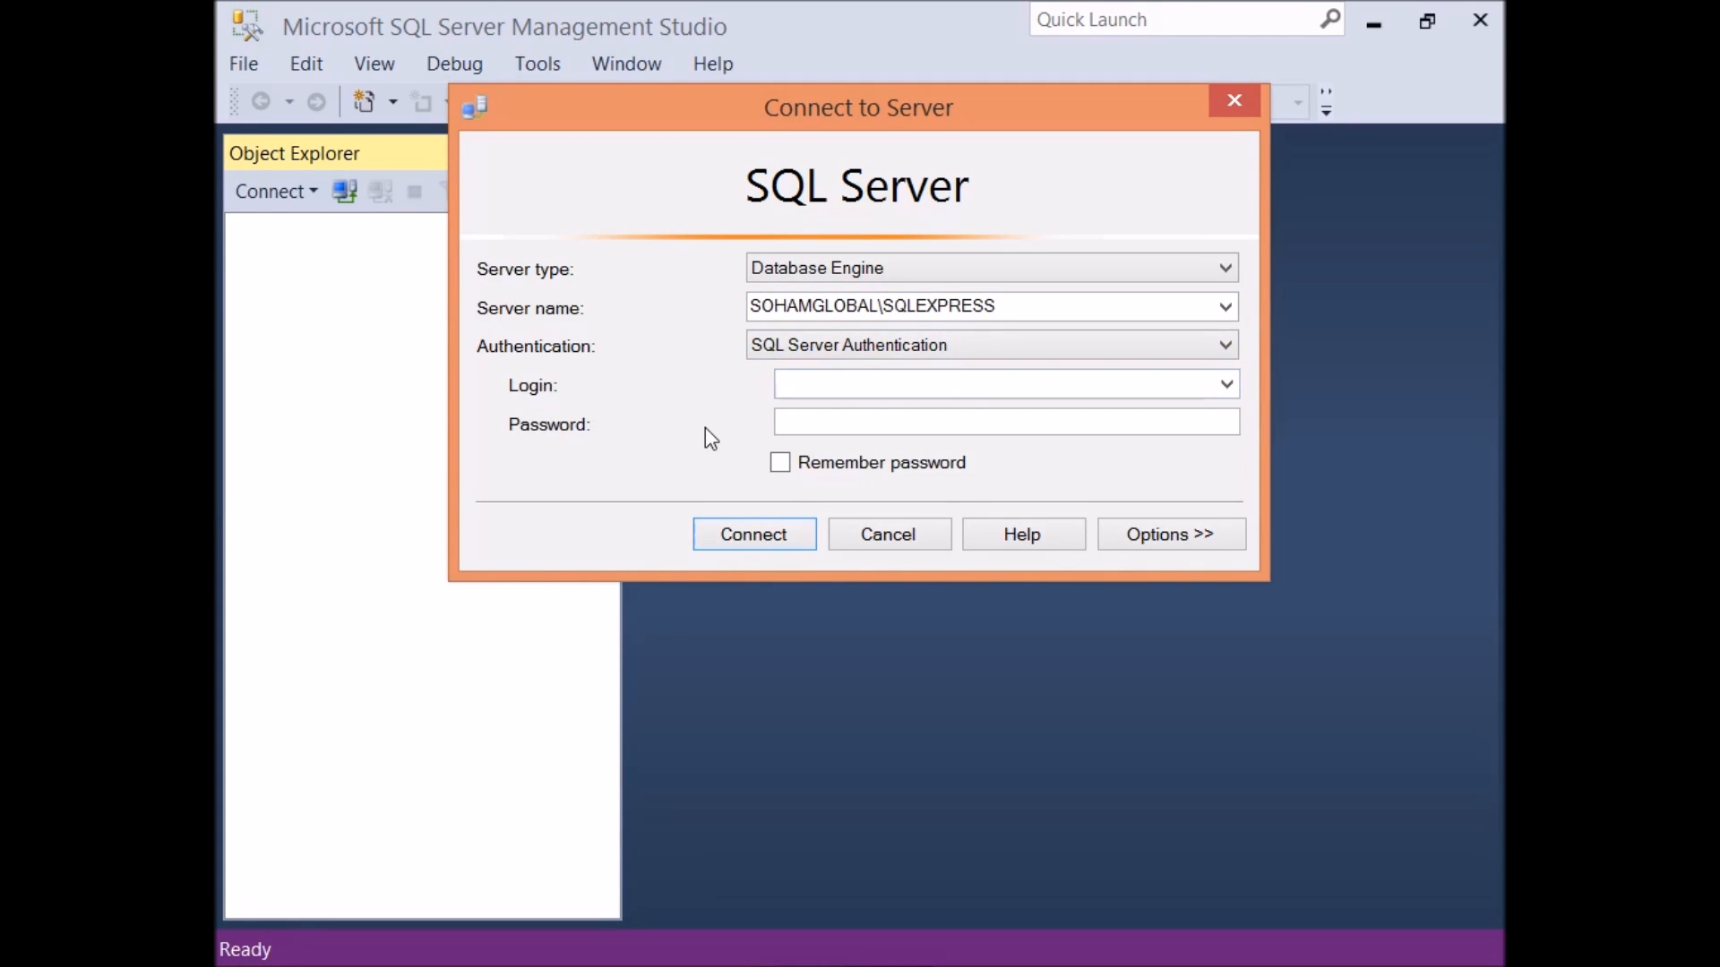
Step: Enter login sa and the account password, then connect to SOHAMGLOBAL\SQLEXPRESS
click(813, 384)
text(sa)
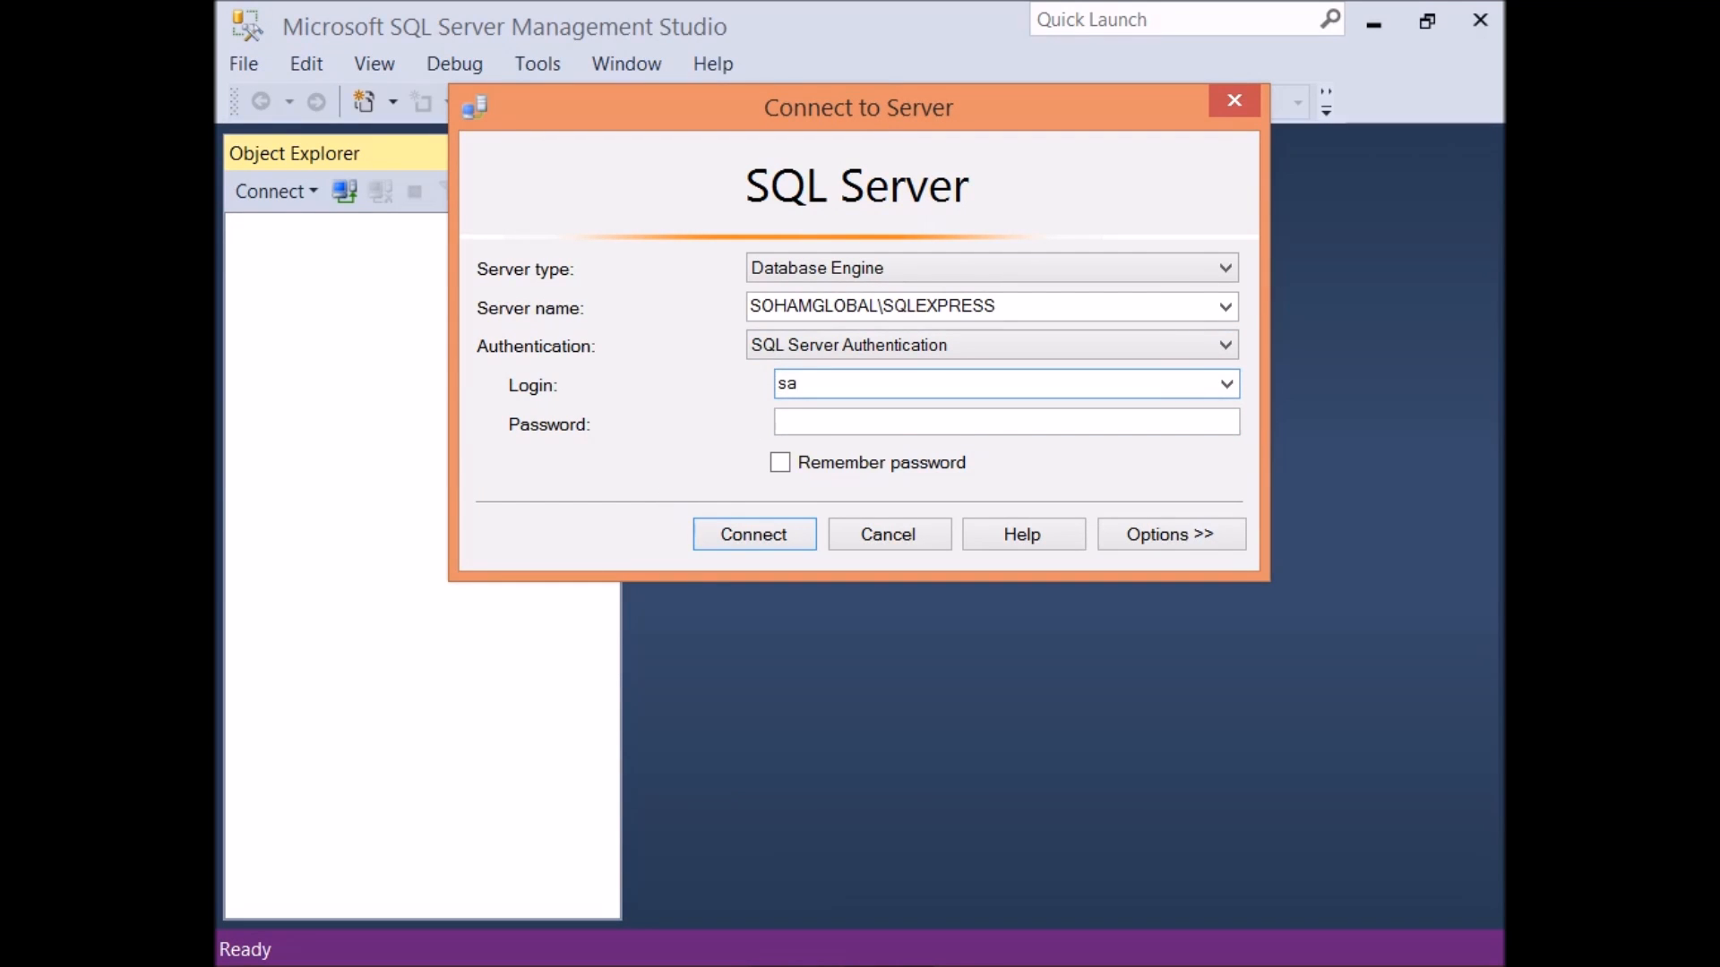
click(778, 424)
text(******)
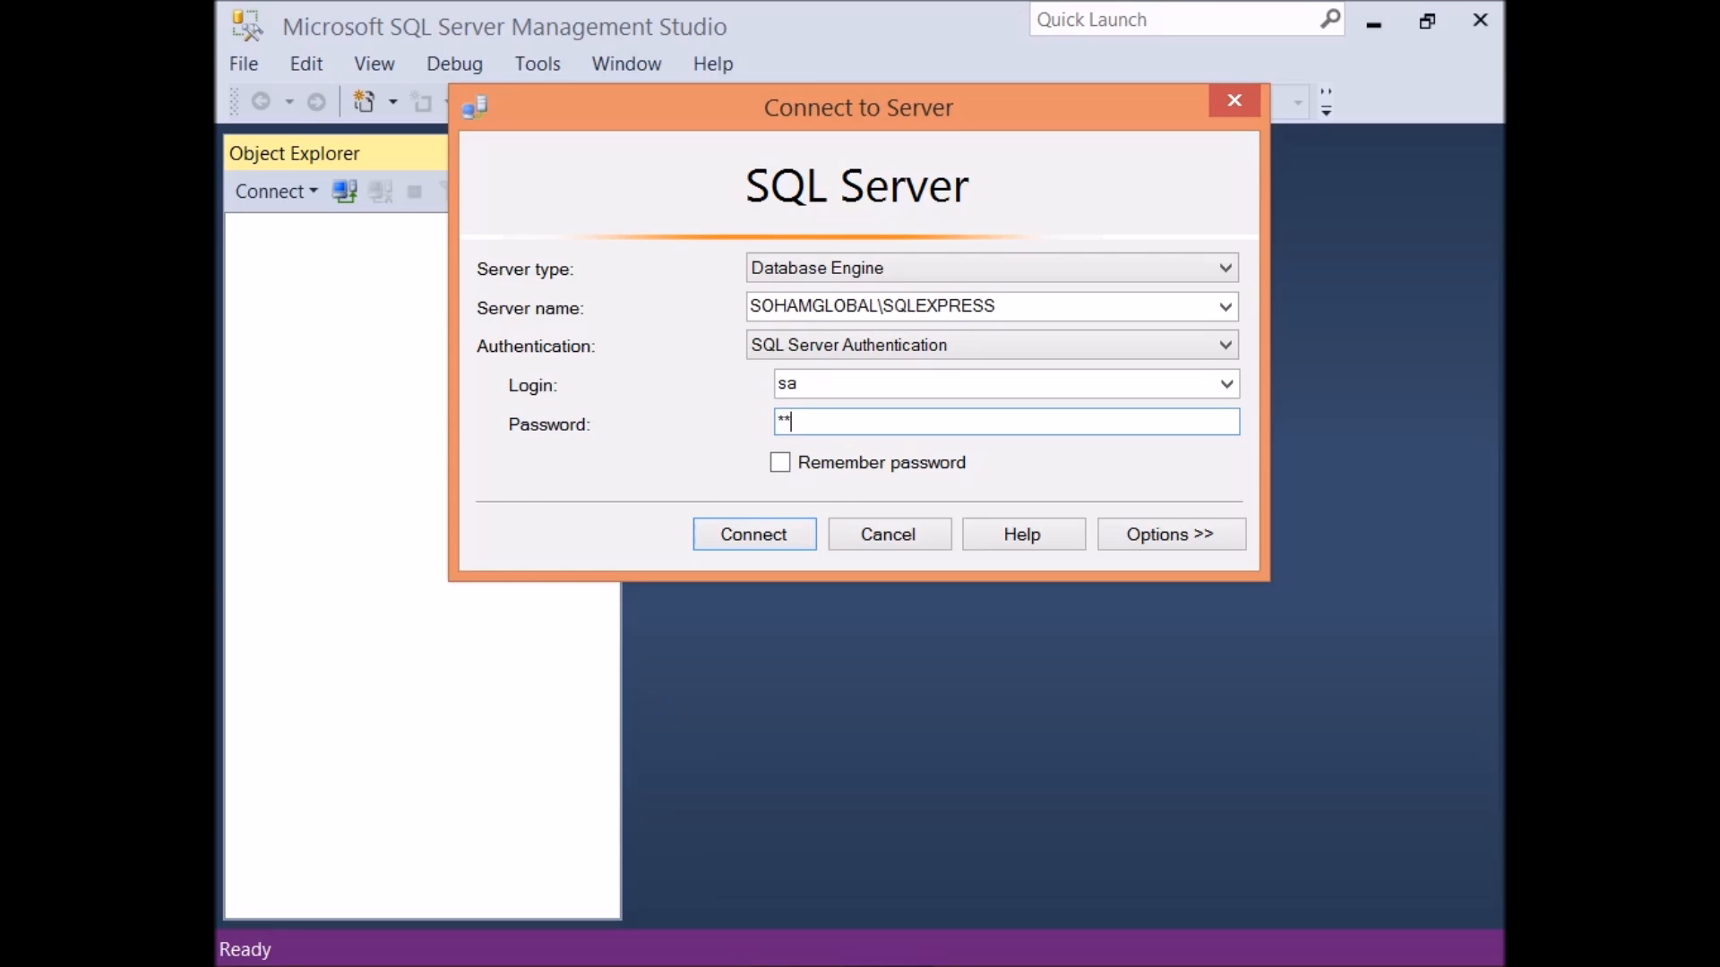
text(***)
click(754, 536)
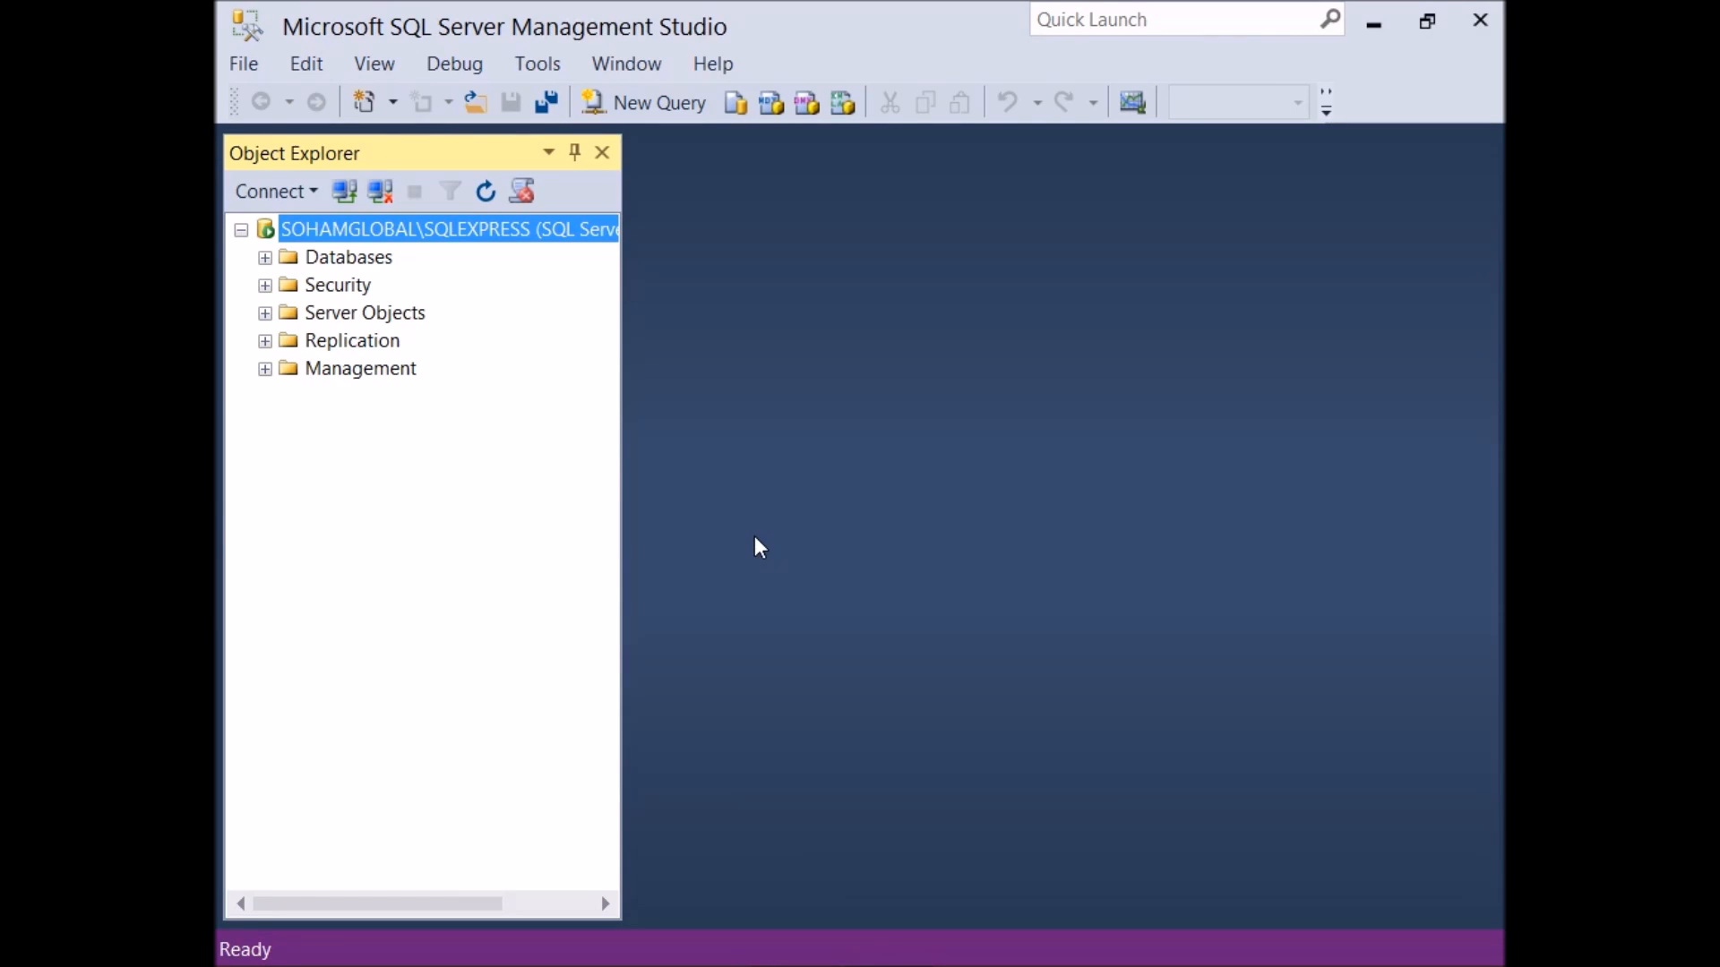
Step: Expand the Databases folder, open a new query window, close the Properties pane and narrow Object Explorer
click(265, 258)
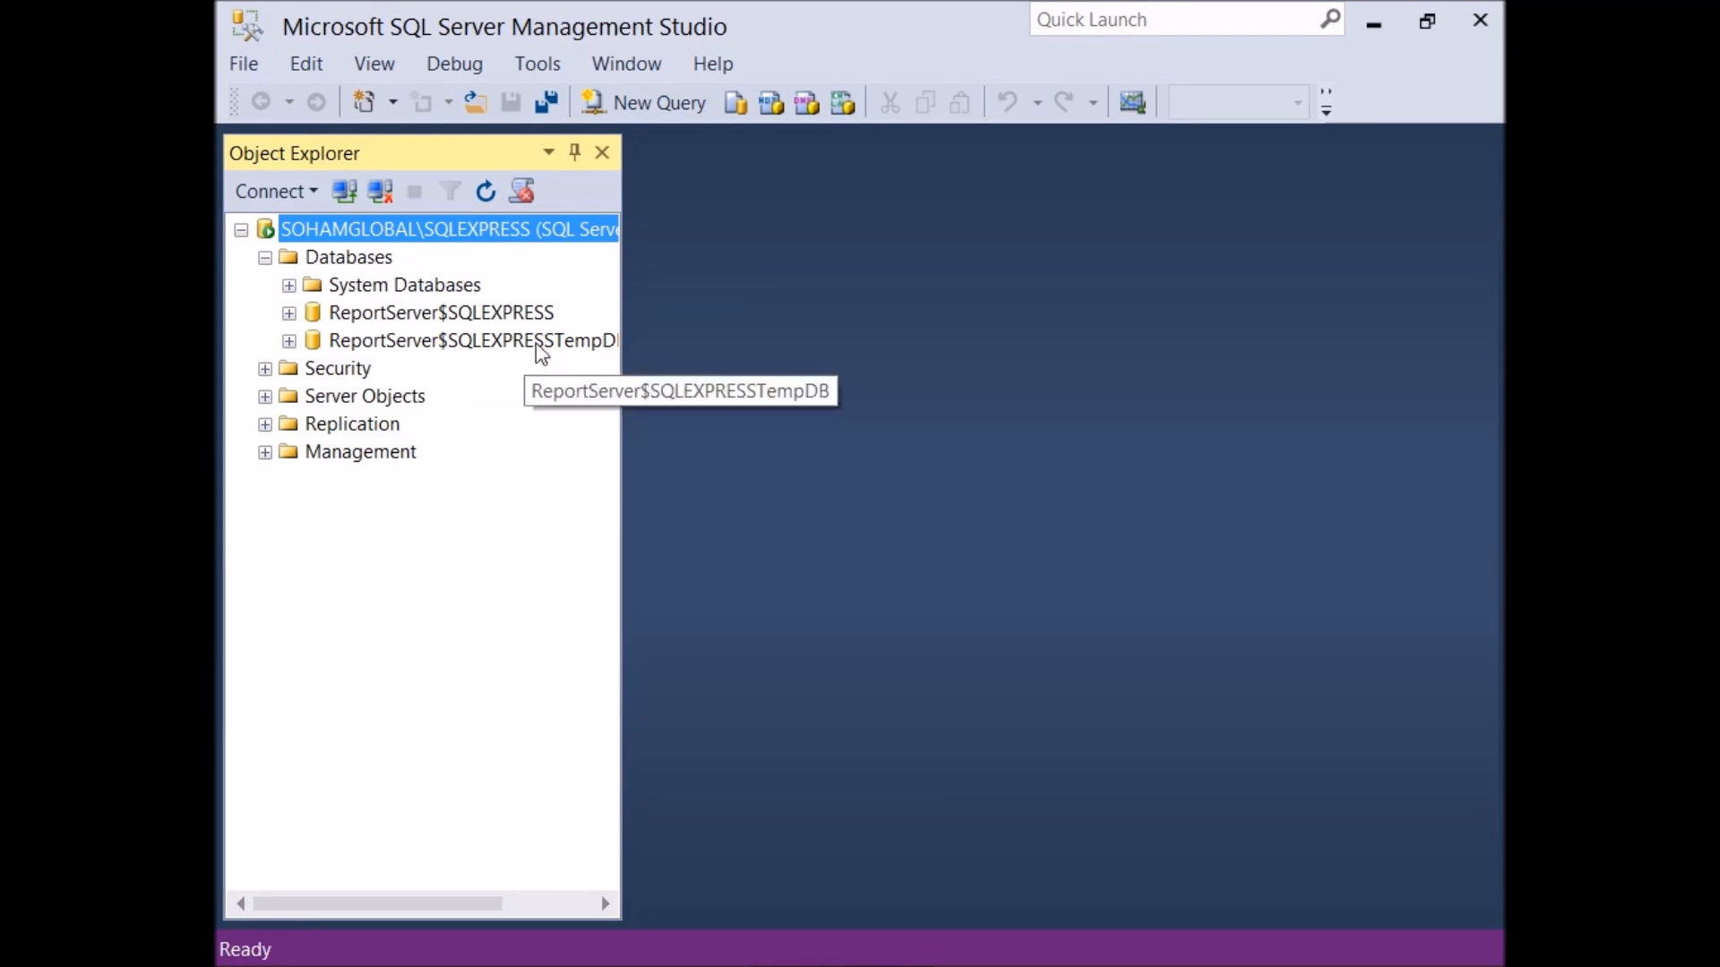
click(668, 106)
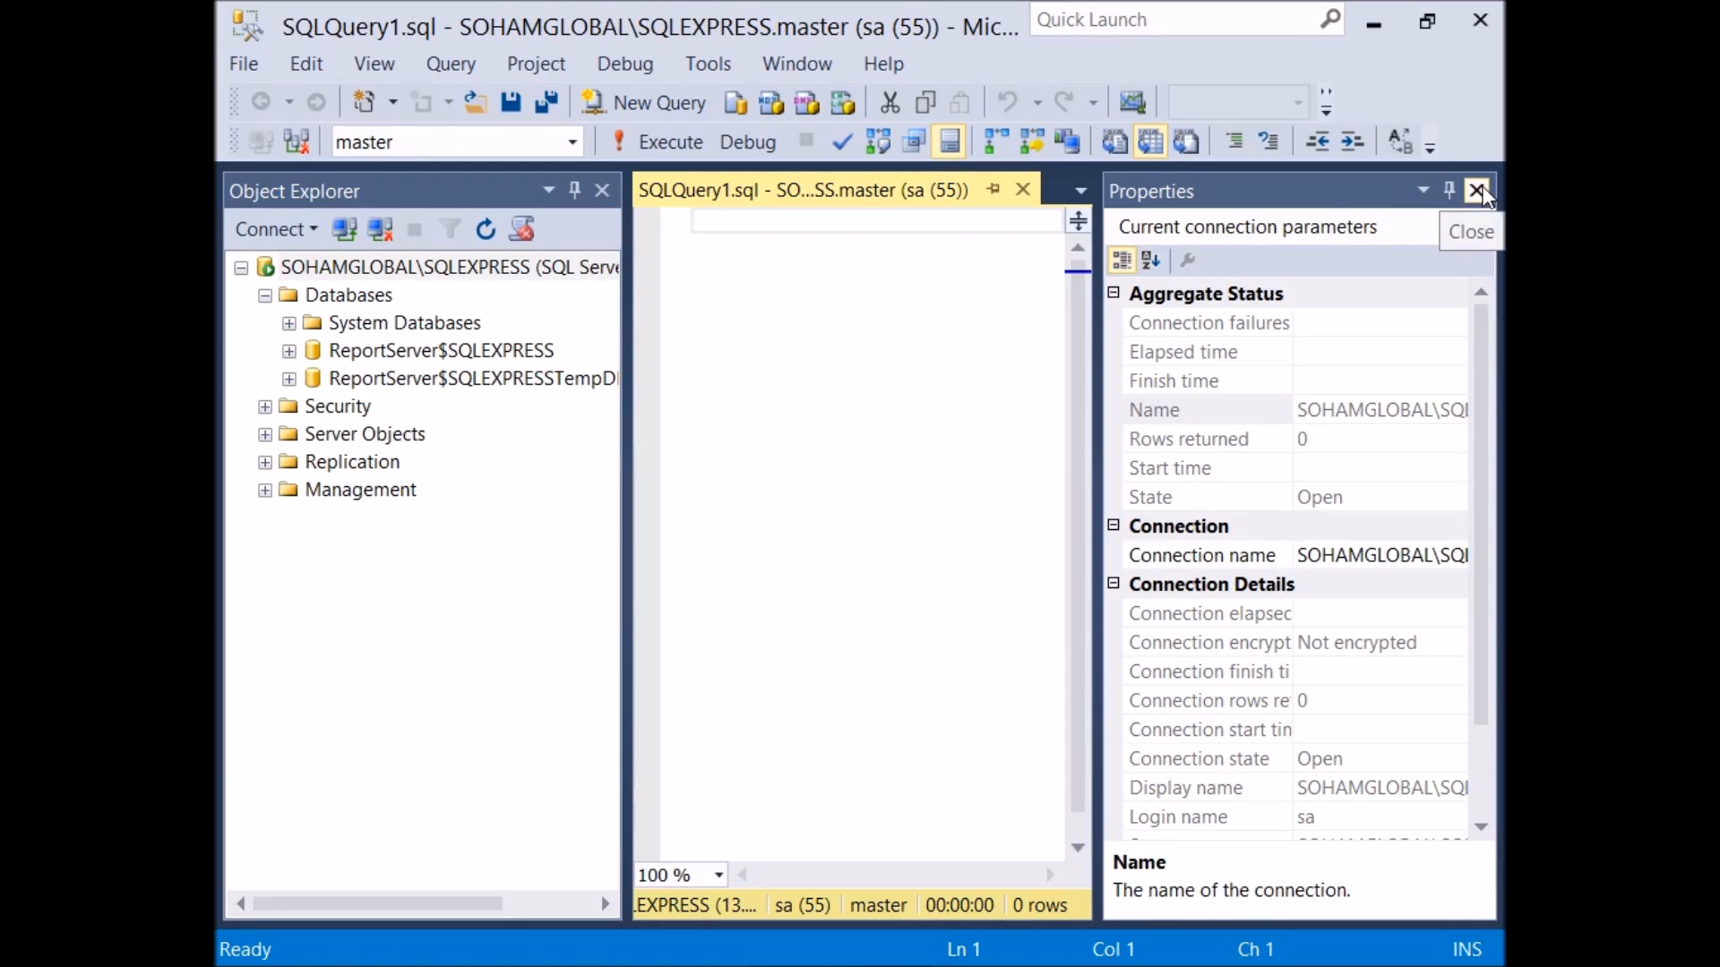
click(1477, 191)
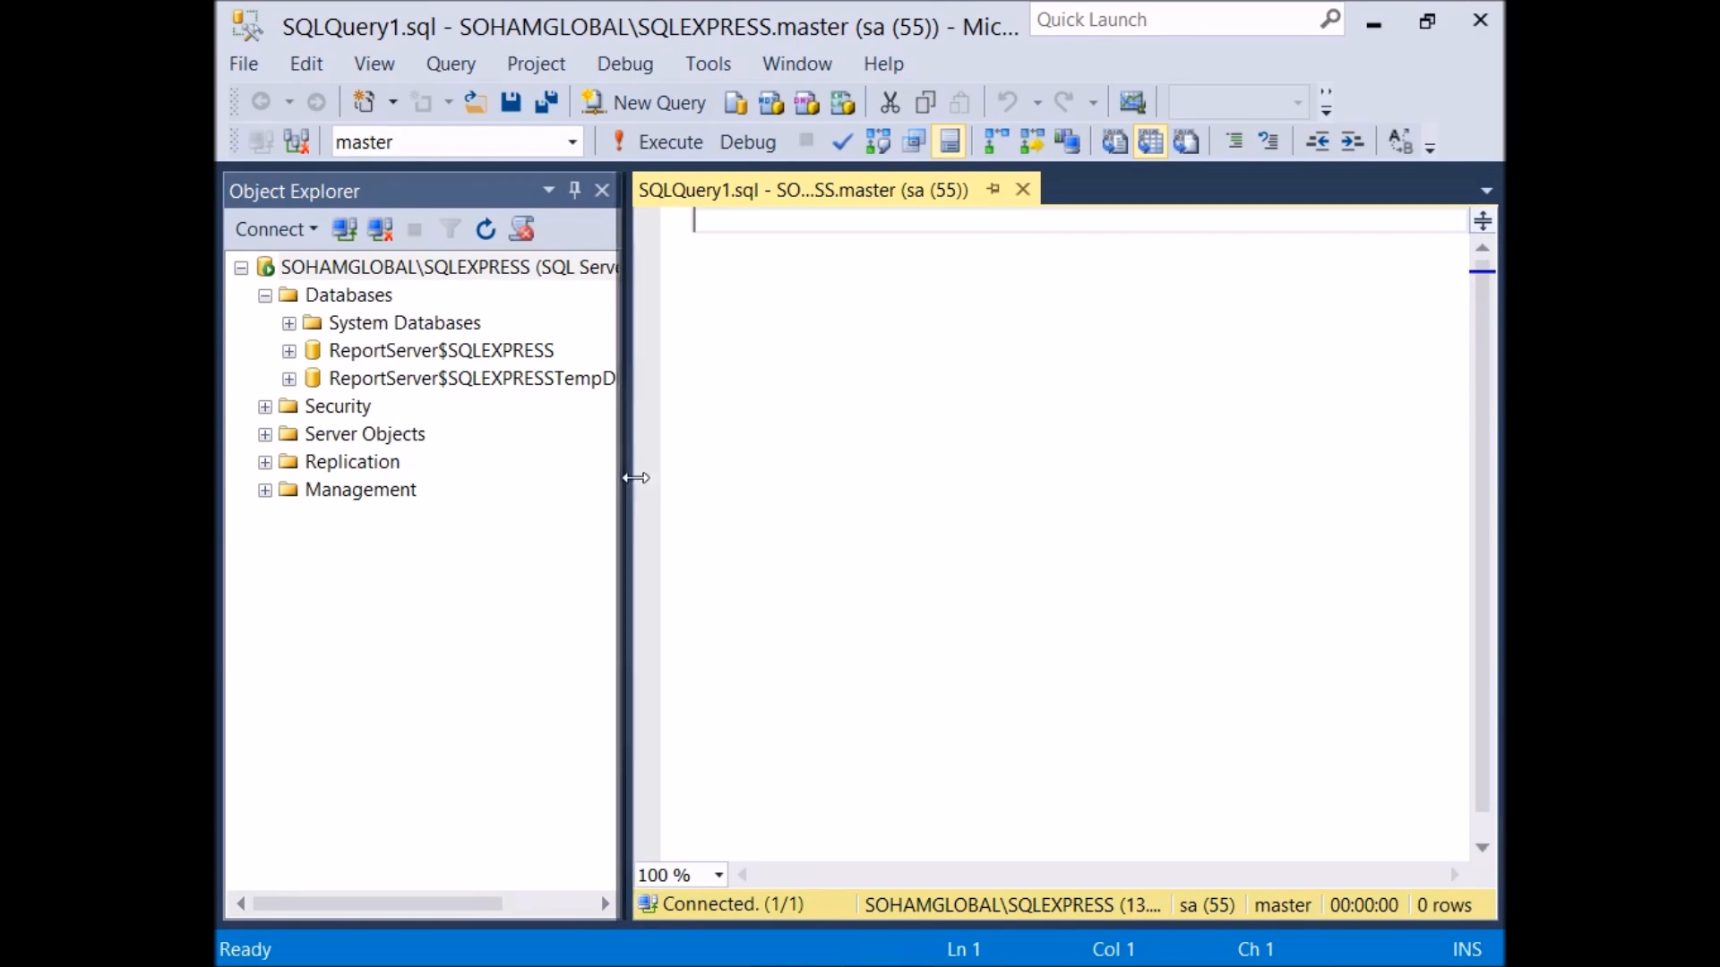
drag(636, 477, 492, 472)
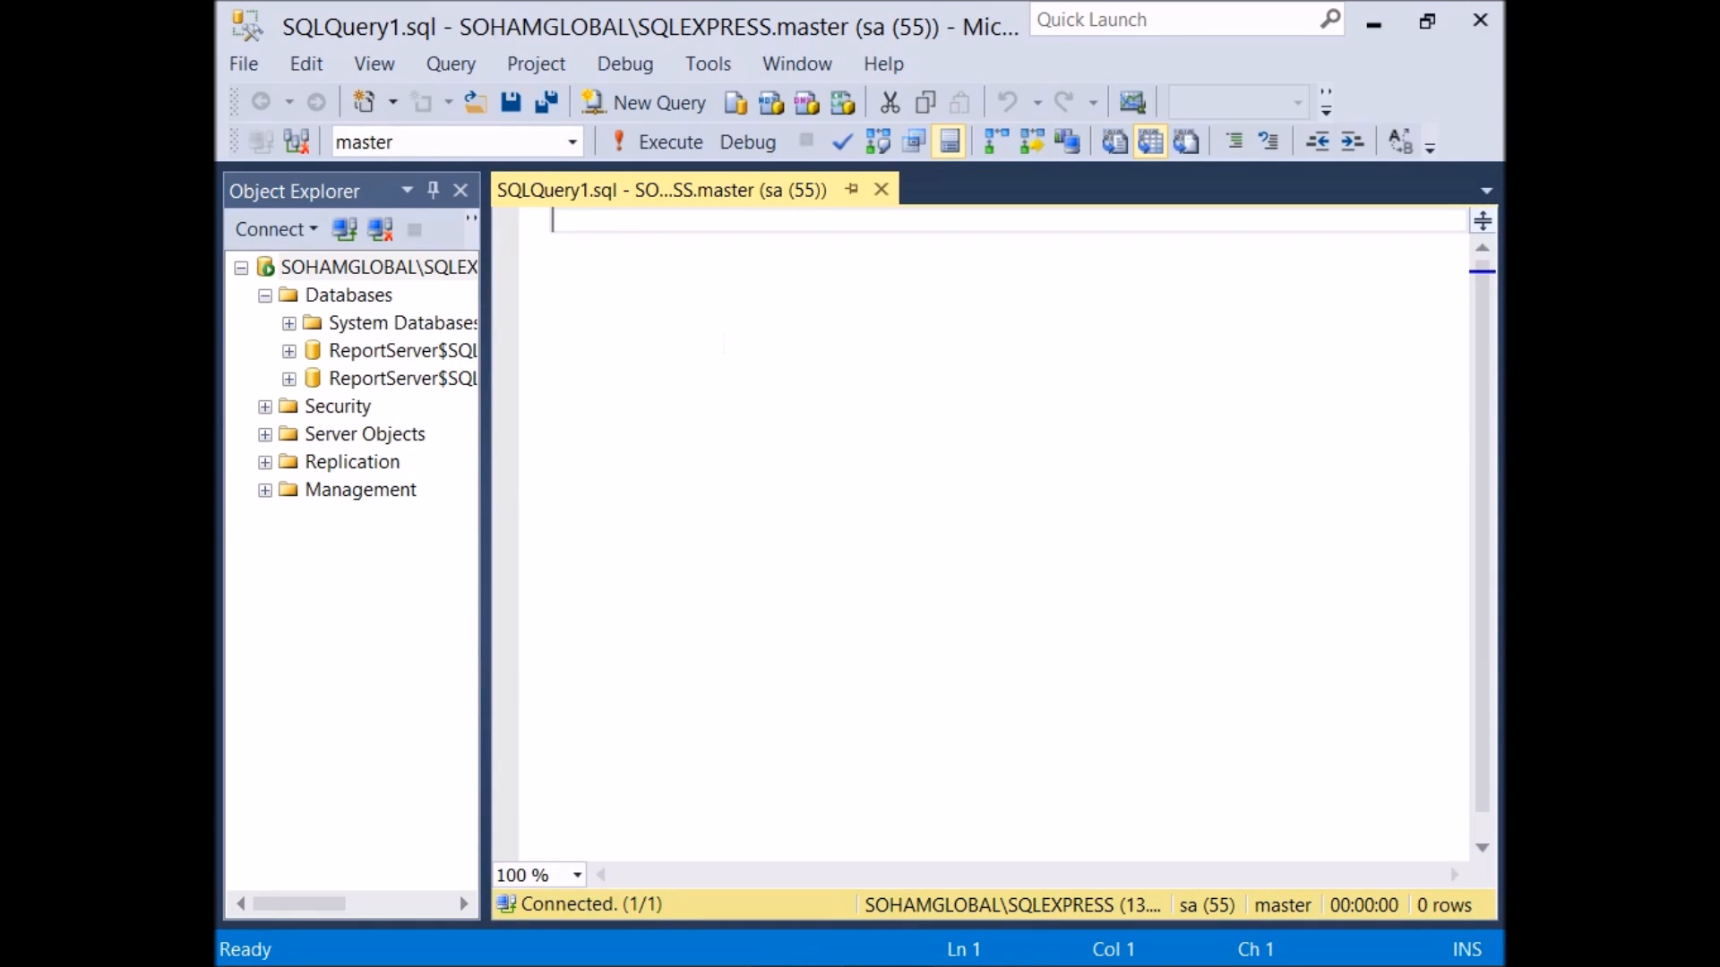
Step: Write the statement create database praffulldb; in the query window and execute it
text(create )
text(datbaase)
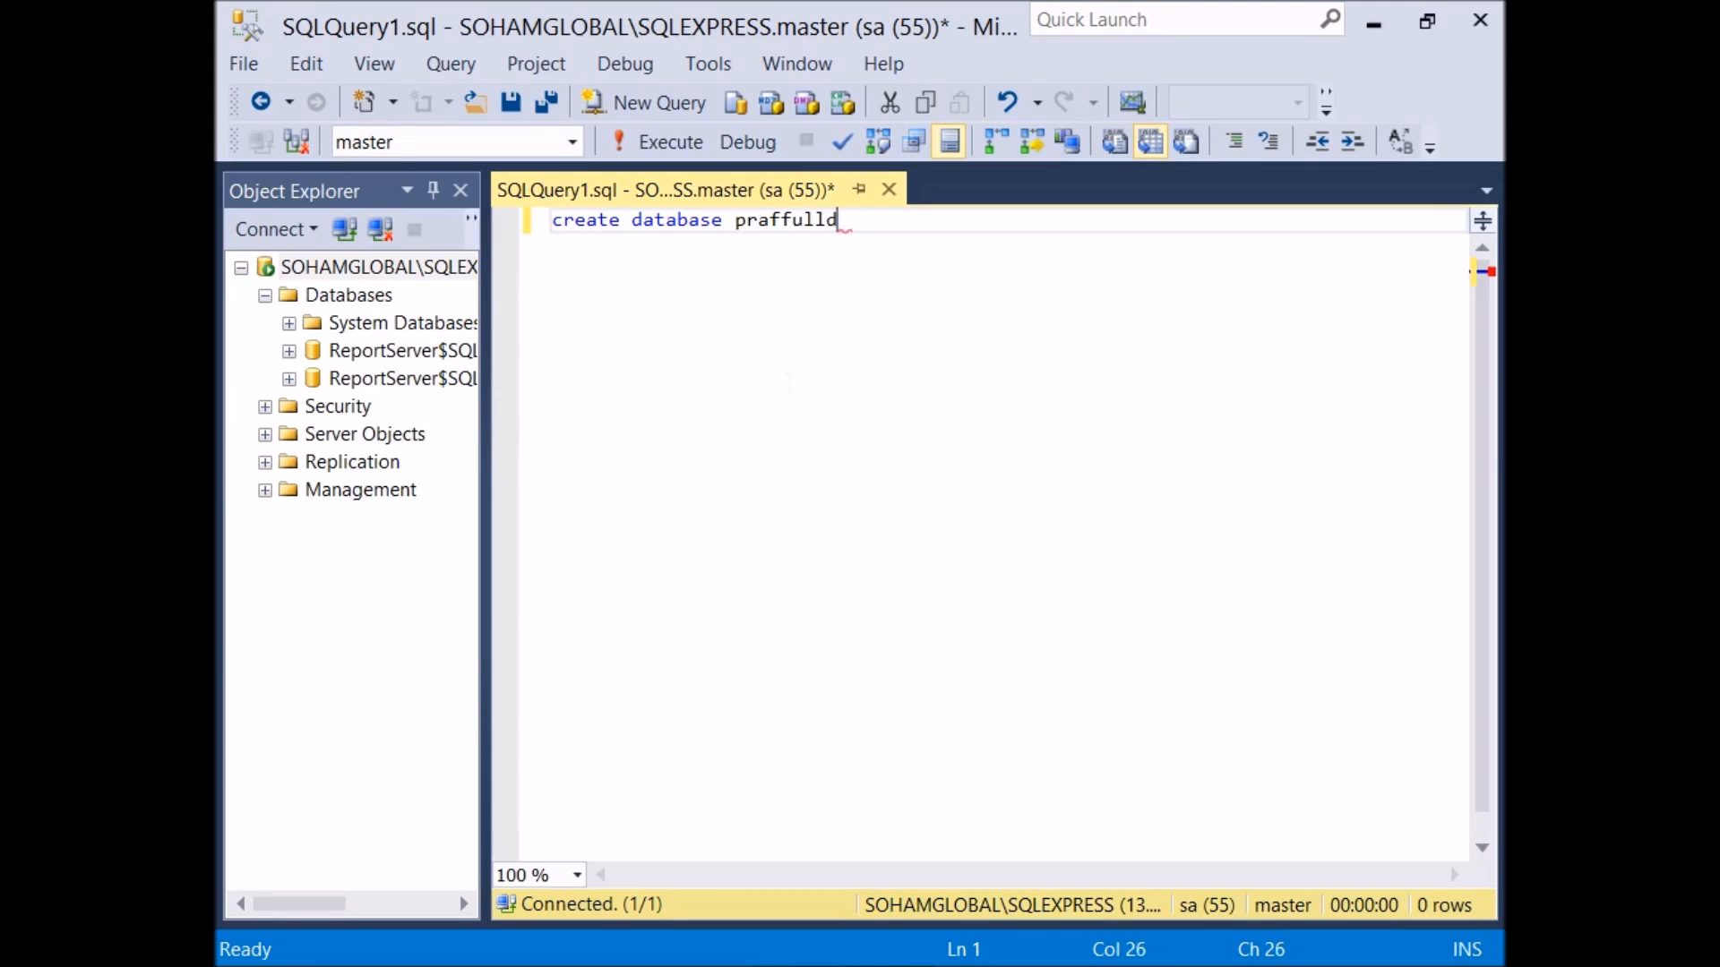
key(Return)
key(Return)
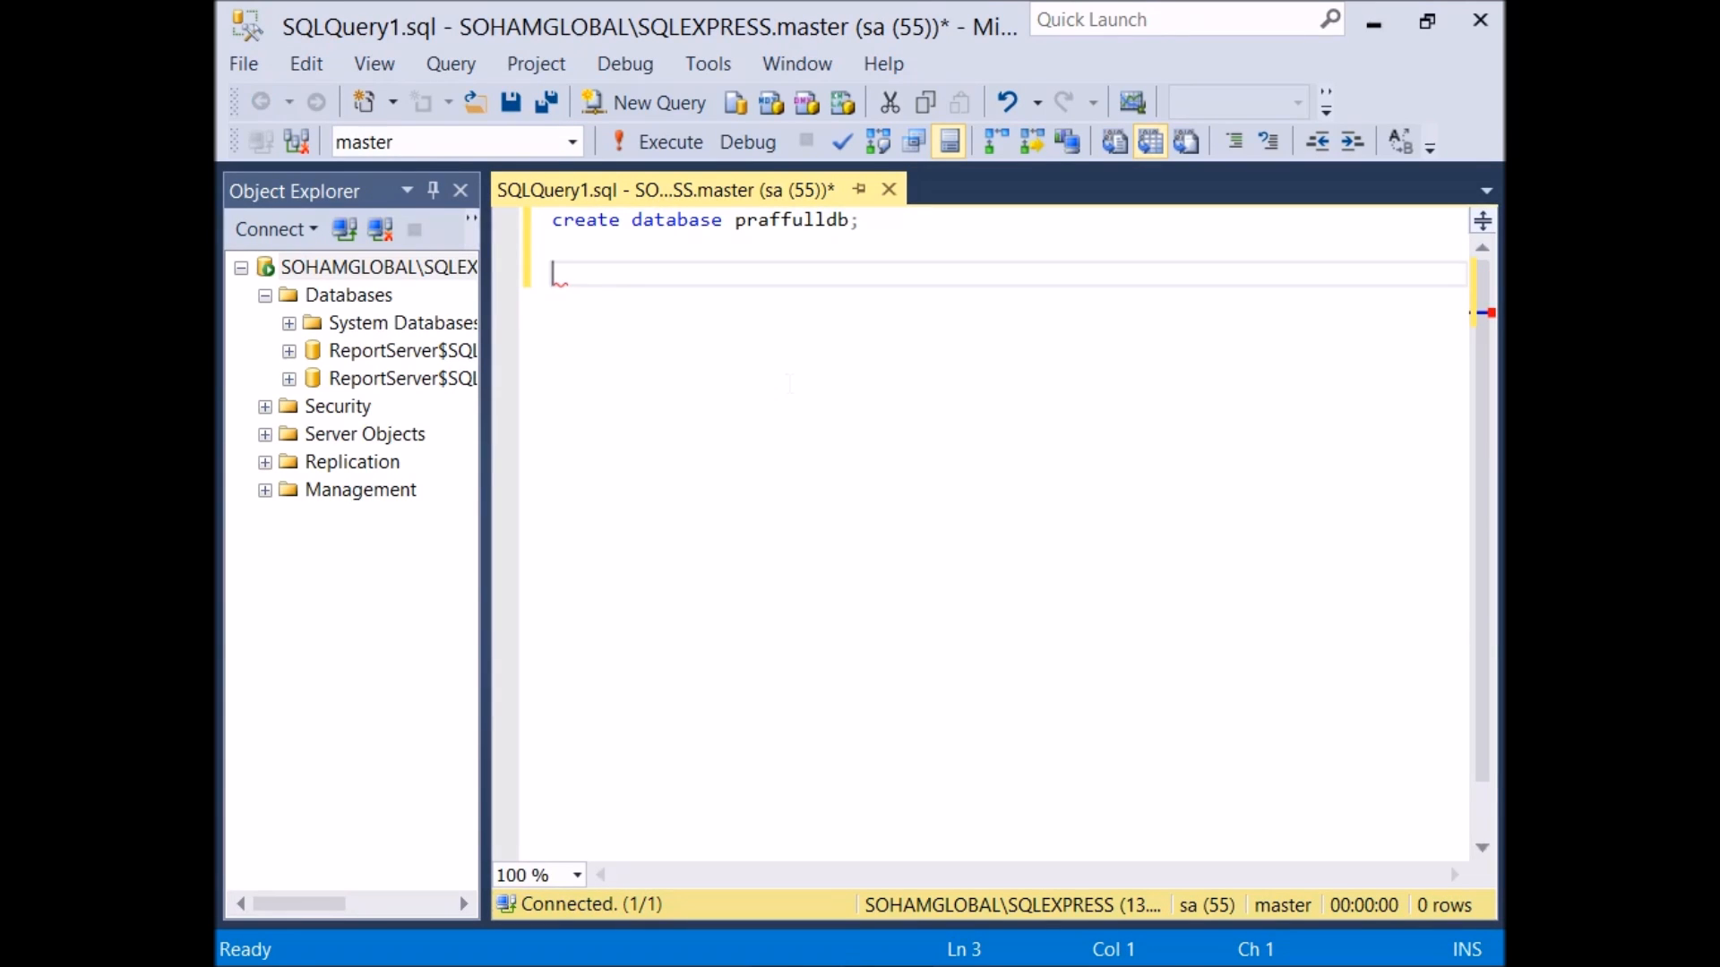
drag(860, 219, 589, 221)
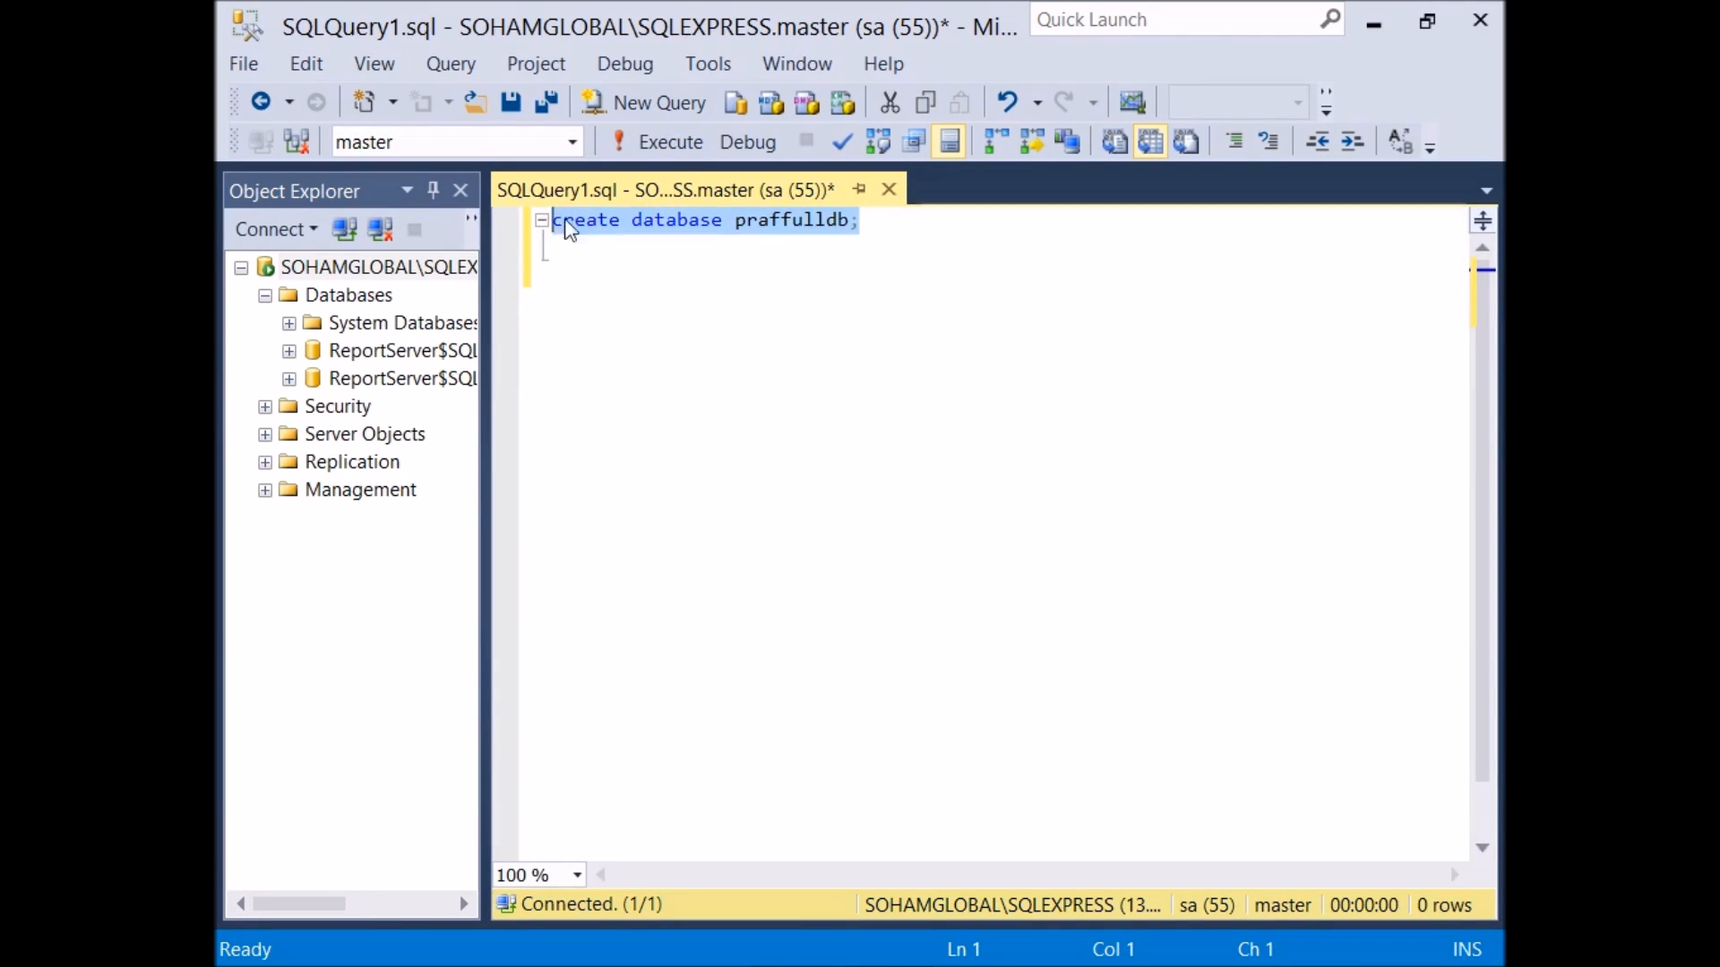
click(668, 143)
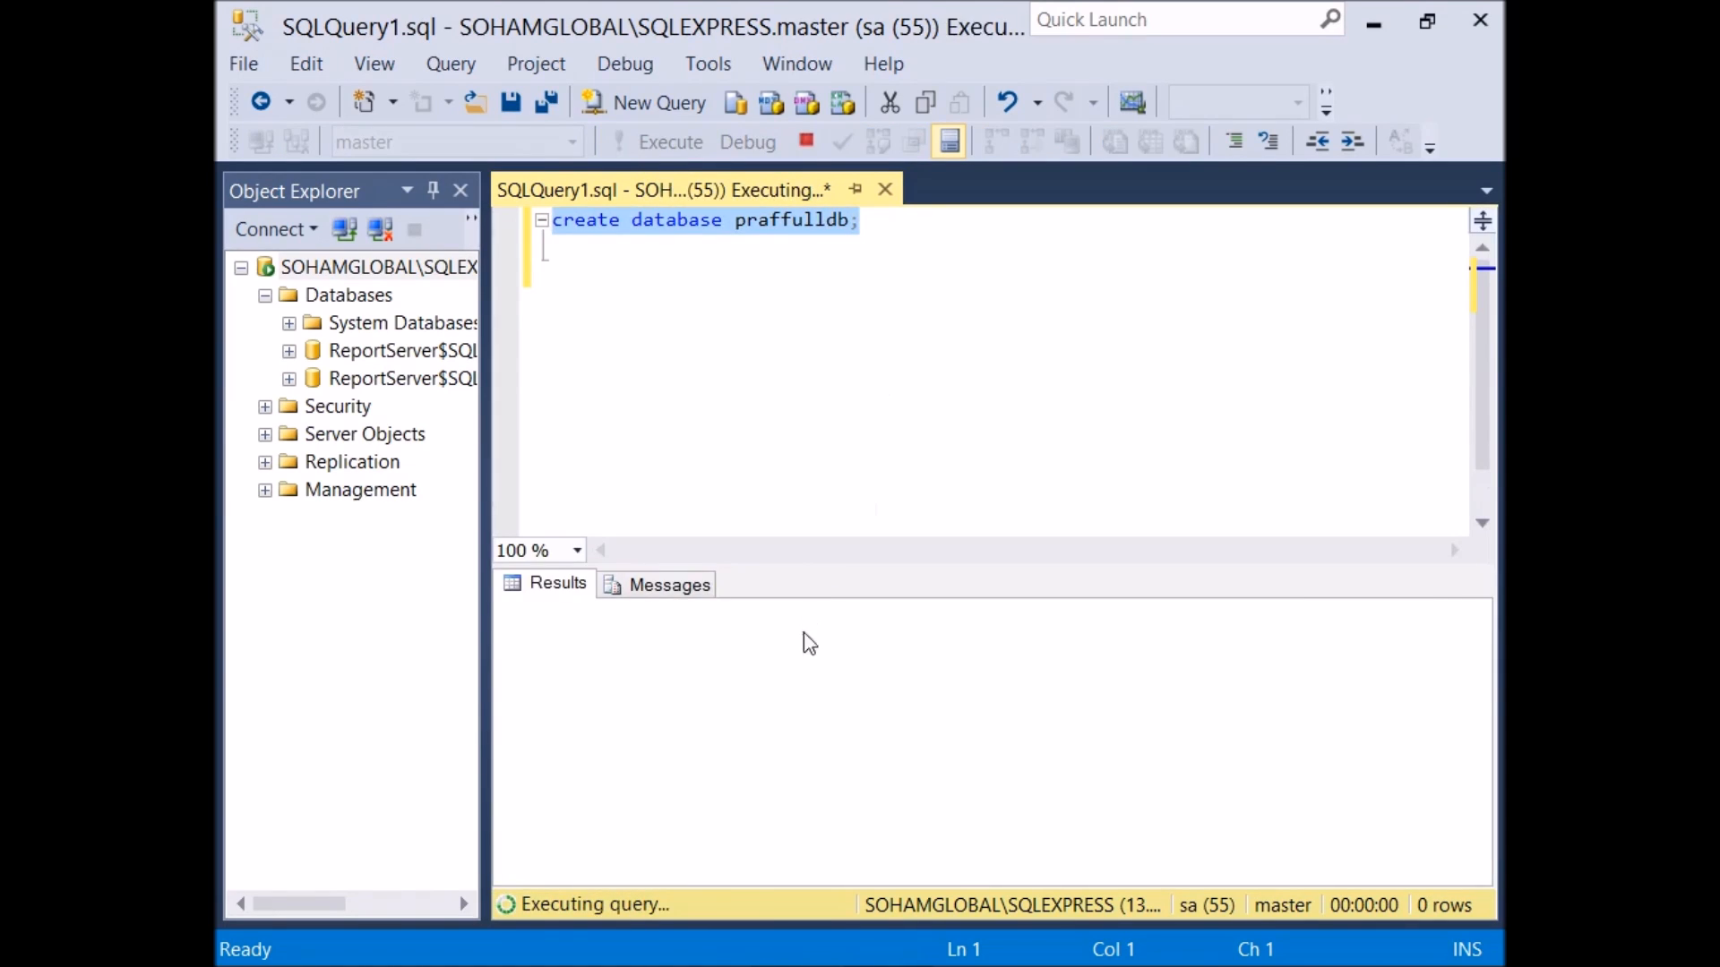
Step: Refresh the Databases folder in Object Explorer
click(333, 301)
right_click(337, 302)
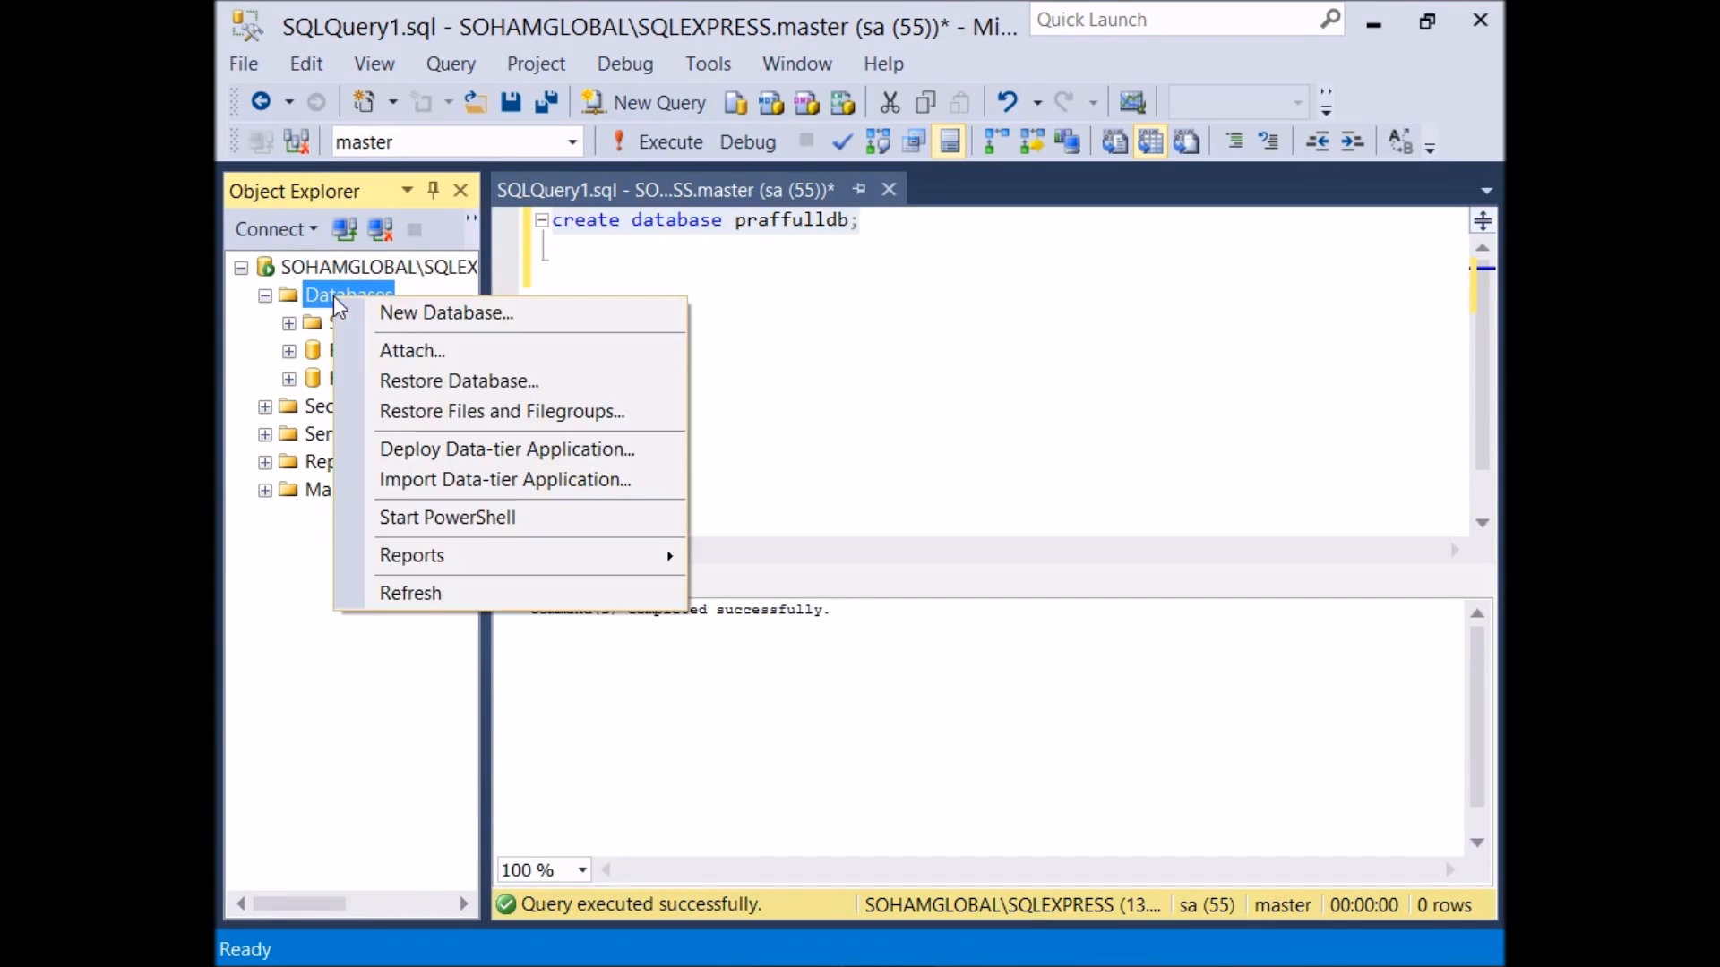
click(510, 593)
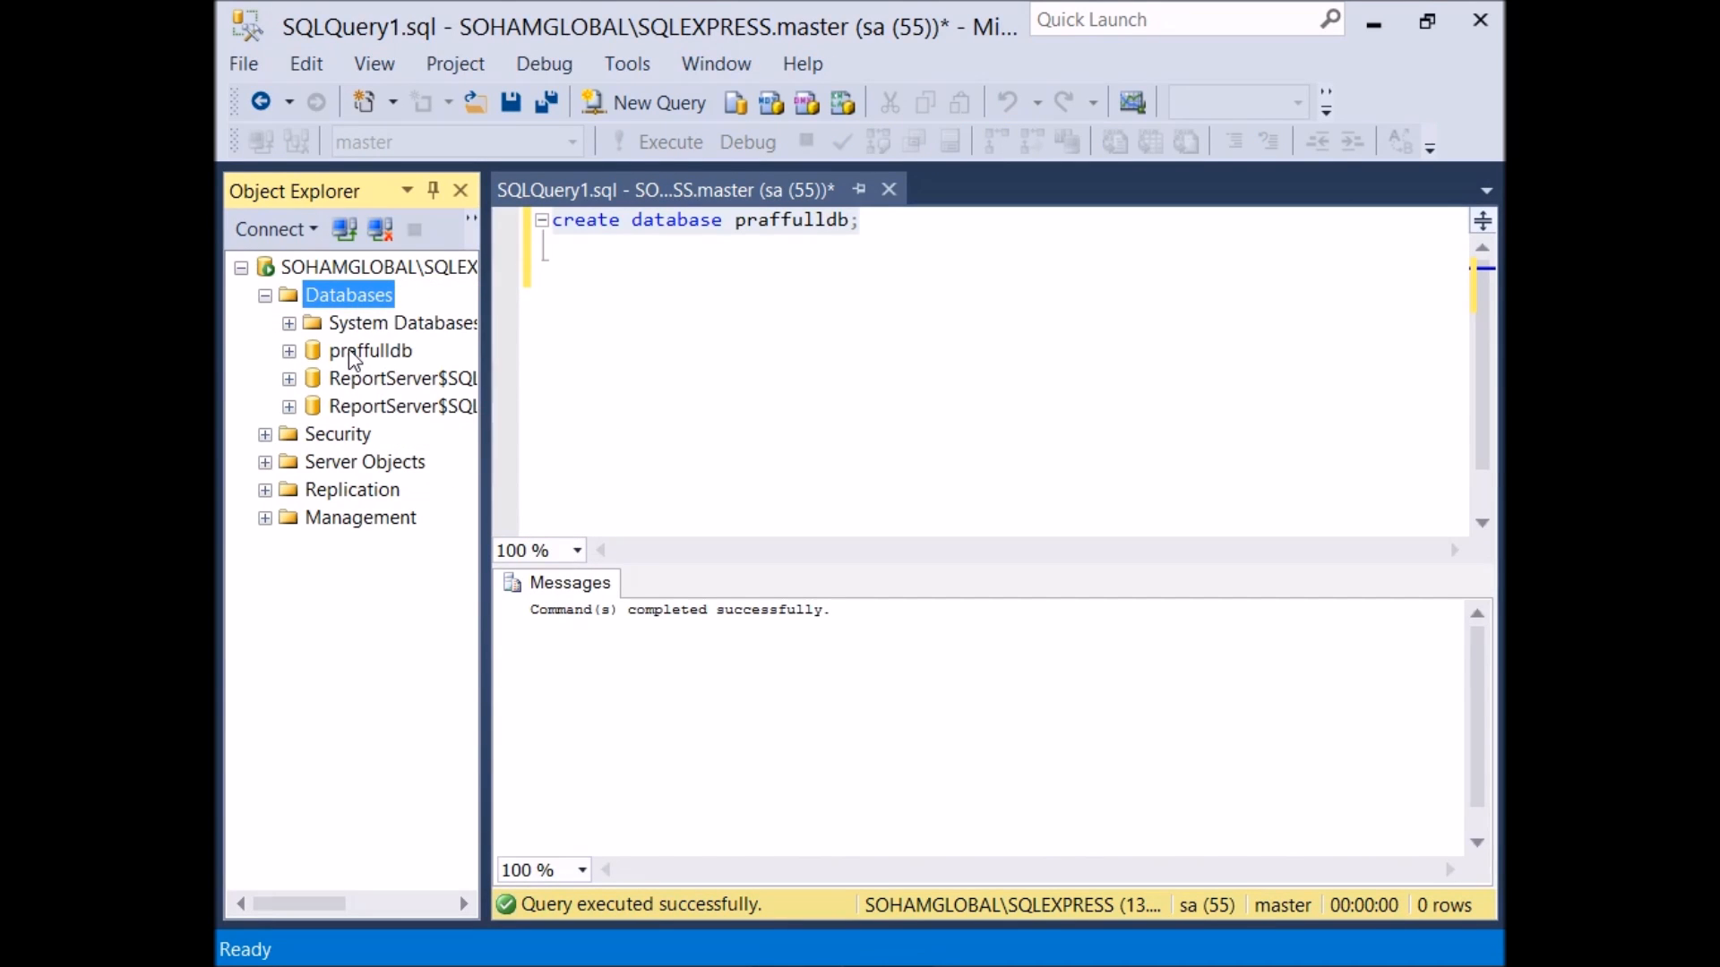